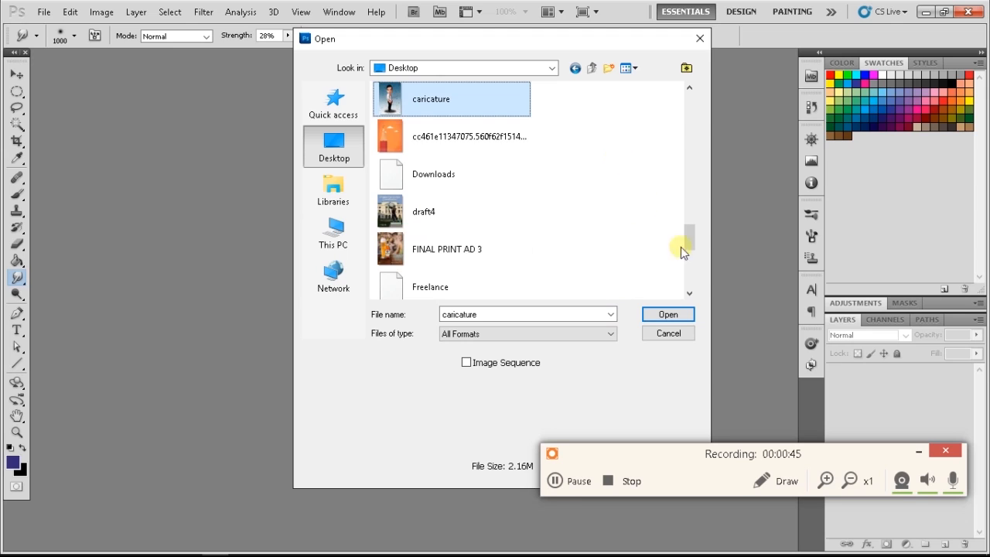
Step: Open the caricature image from the Desktop to view it as the example
{"action": "left_click", "coordinate": [686, 315]}
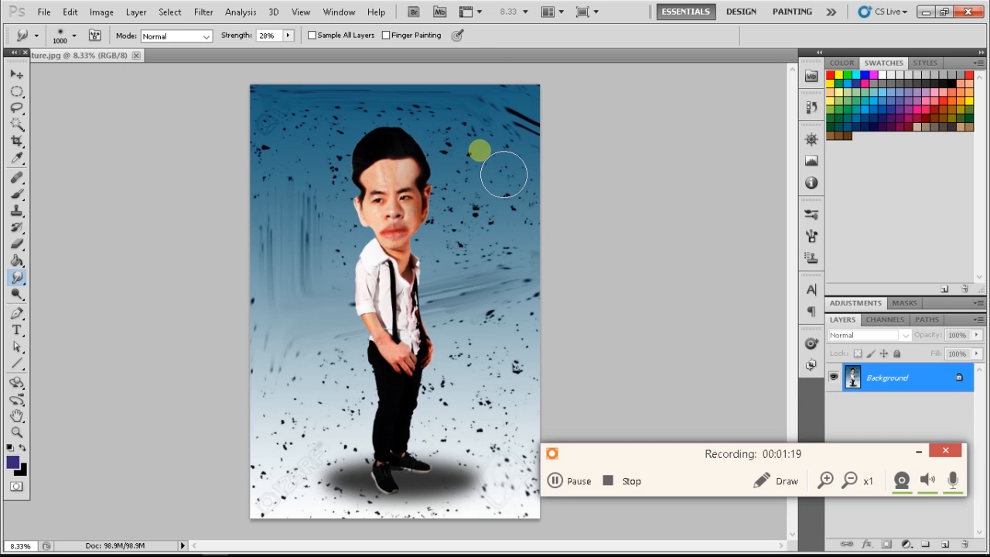
{"action": "left_click", "coordinate": [17, 75]}
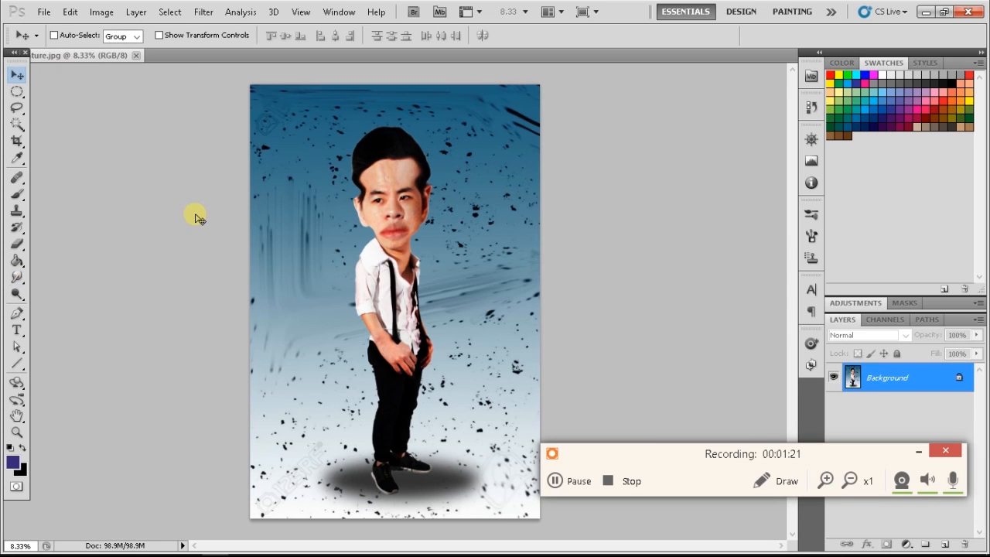
{"action": "left_click_drag", "start_coordinate": [681, 458], "coordinate": [175, 97]}
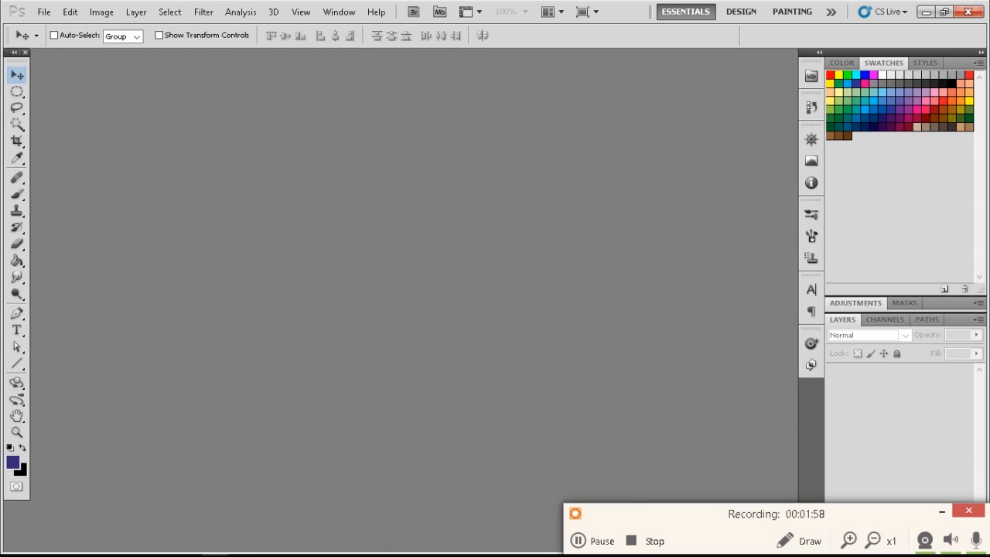
Step: Open the LloydThird_Draft image from the Desktop
{"action": "left_click", "coordinate": [44, 12]}
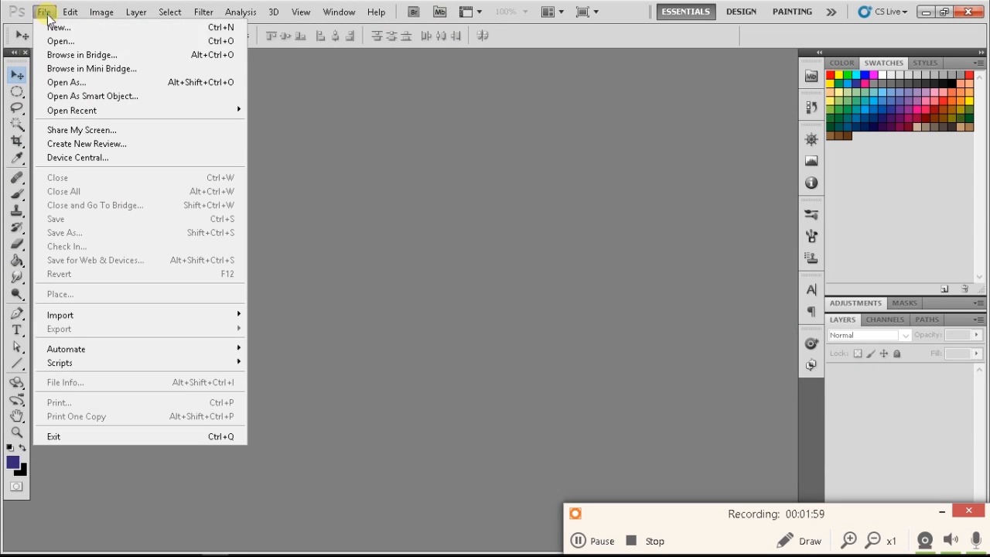
{"action": "left_click", "coordinate": [54, 39]}
{"action": "scroll", "coordinate": [616, 202], "scroll_direction": "down", "scroll_amount": 6}
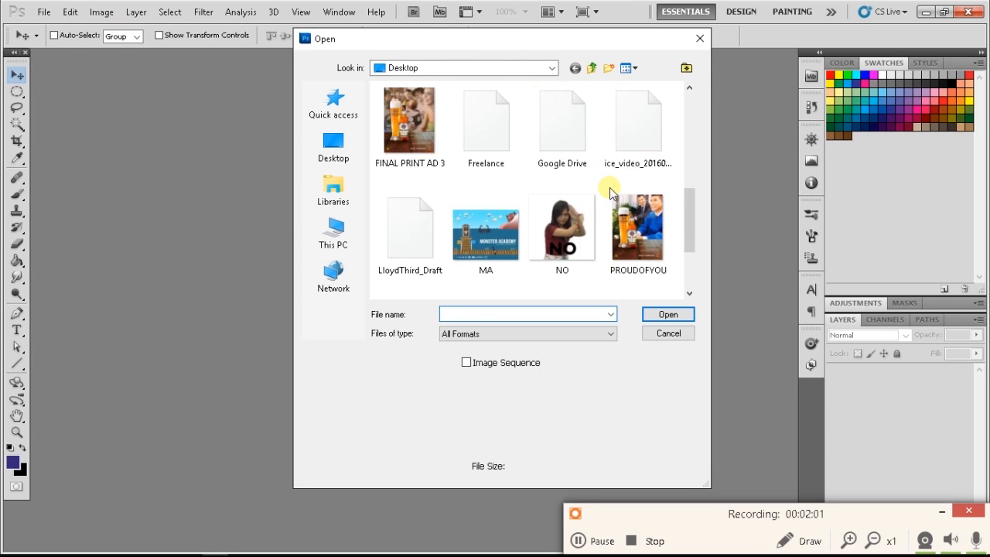
{"action": "left_click", "coordinate": [422, 143]}
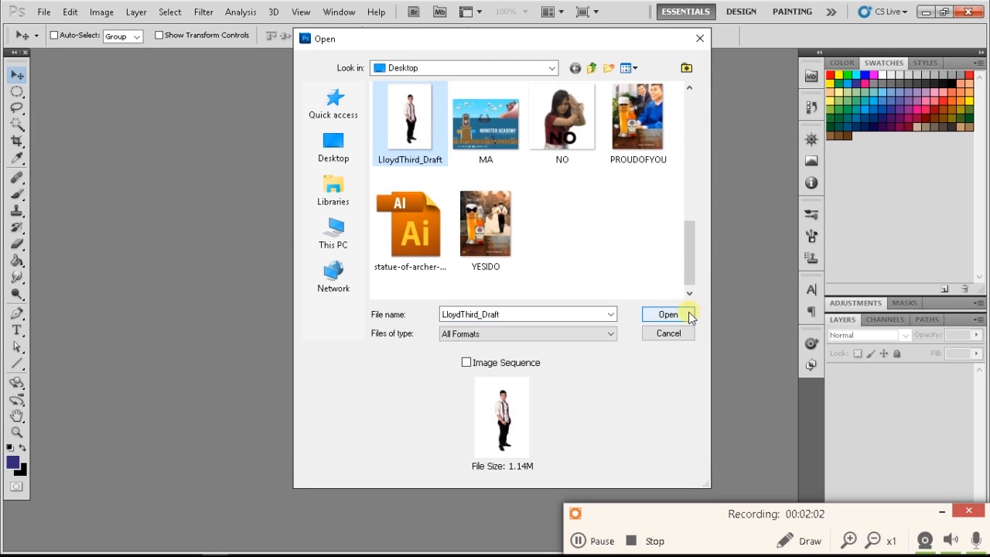
{"action": "left_click", "coordinate": [687, 314]}
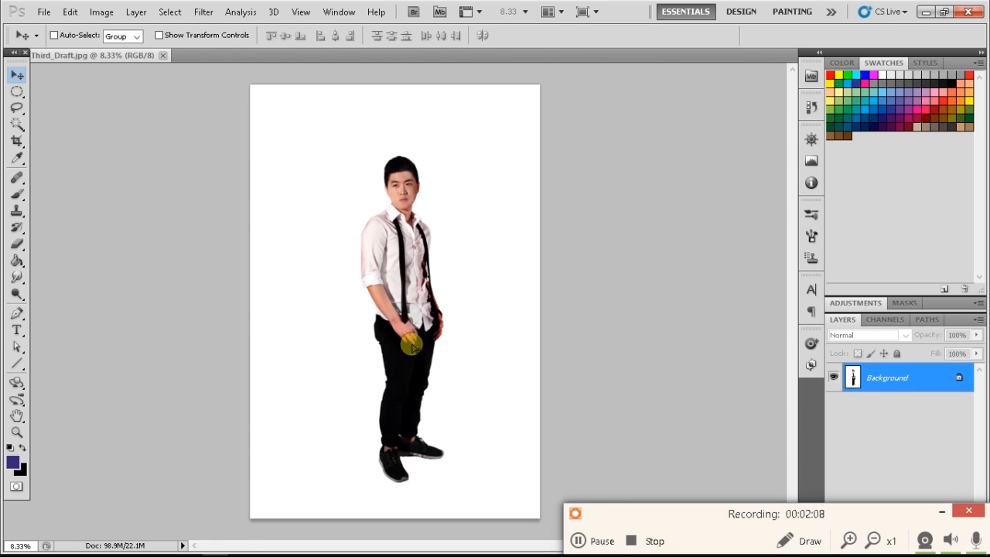
Step: Select the standing man from his head down to his shoes with the Quick Selection tool
{"action": "key", "text": "ctrl+plus"}
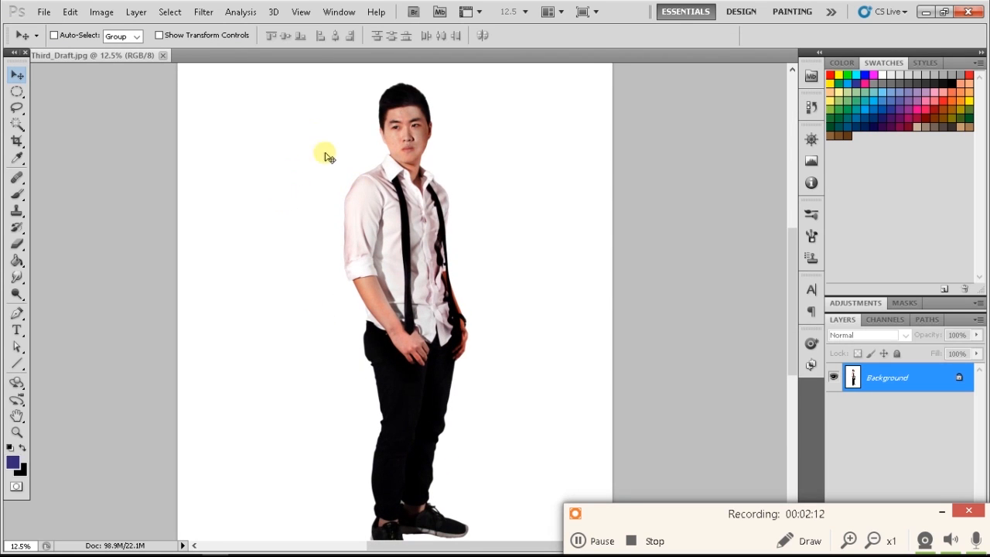
{"action": "scroll", "coordinate": [357, 192], "scroll_direction": "up", "scroll_amount": 1}
{"action": "key", "text": "ctrl+minus"}
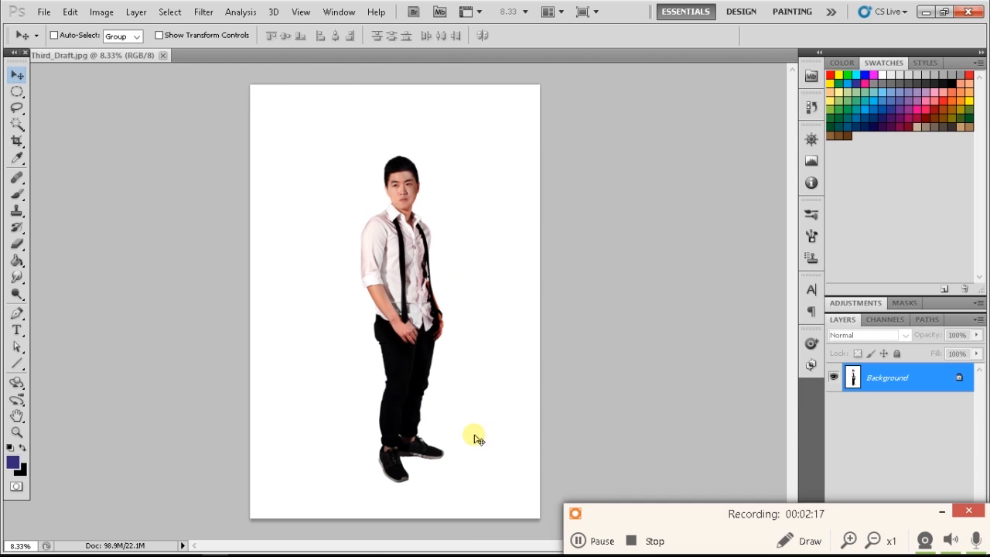
{"action": "key", "text": "ctrl+plus"}
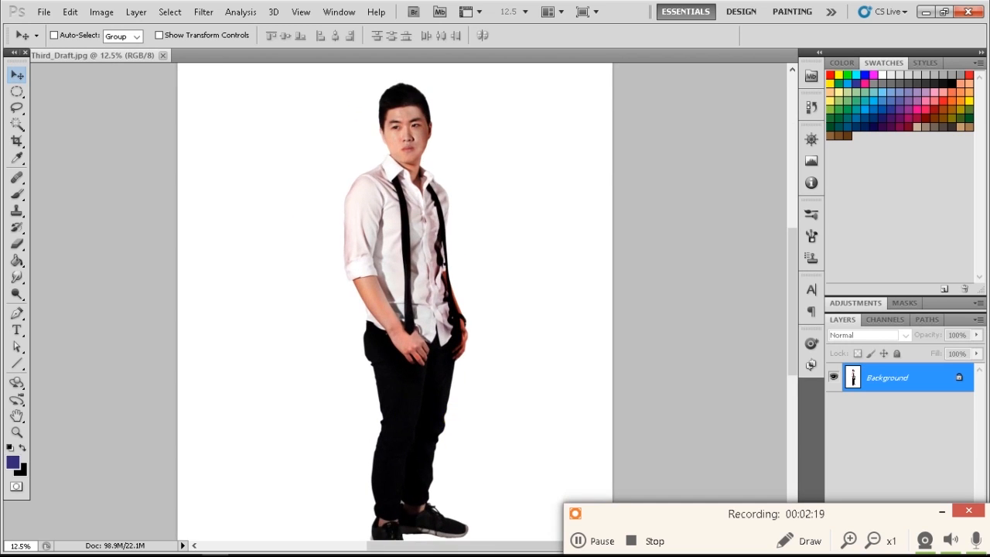
{"action": "mouse_move", "coordinate": [24, 124]}
{"action": "left_mouse_down"}
{"action": "mouse_move", "coordinate": [57, 138]}
{"action": "mouse_move", "coordinate": [62, 126]}
{"action": "left_mouse_up"}
{"action": "mouse_move", "coordinate": [389, 96]}
{"action": "left_mouse_down"}
{"action": "mouse_move", "coordinate": [417, 165]}
{"action": "mouse_move", "coordinate": [416, 279]}
{"action": "mouse_move", "coordinate": [368, 182]}
{"action": "mouse_move", "coordinate": [395, 166]}
{"action": "mouse_move", "coordinate": [442, 195]}
{"action": "mouse_move", "coordinate": [460, 336]}
{"action": "mouse_move", "coordinate": [428, 267]}
{"action": "mouse_move", "coordinate": [420, 366]}
{"action": "mouse_move", "coordinate": [388, 287]}
{"action": "mouse_move", "coordinate": [401, 450]}
{"action": "mouse_move", "coordinate": [421, 434]}
{"action": "mouse_move", "coordinate": [395, 434]}
{"action": "left_mouse_up"}
{"action": "scroll", "coordinate": [531, 286], "scroll_direction": "down", "scroll_amount": 3}
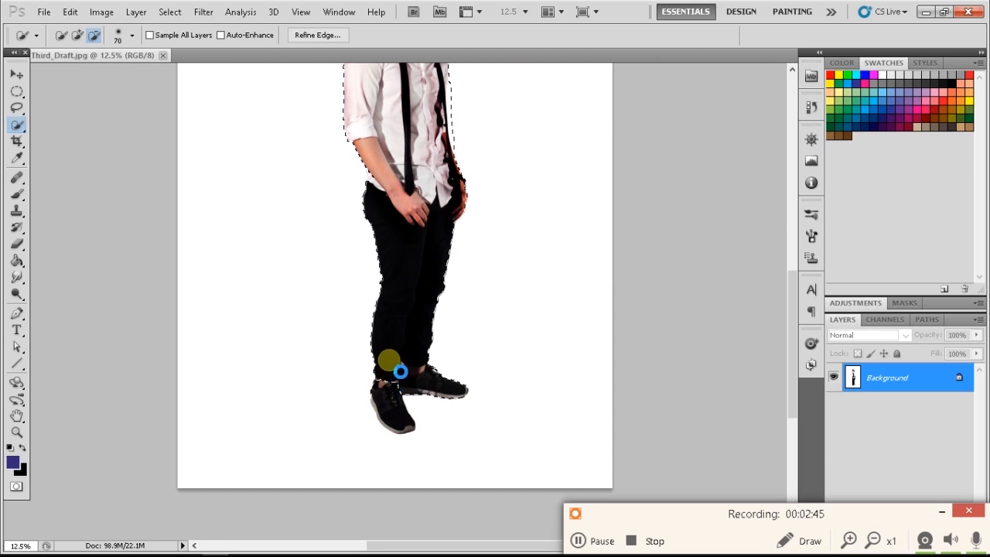
Step: Refine the selection at the feet, adding missing shoe areas and subtracting the white background between the shoes
{"action": "left_click", "coordinate": [78, 37]}
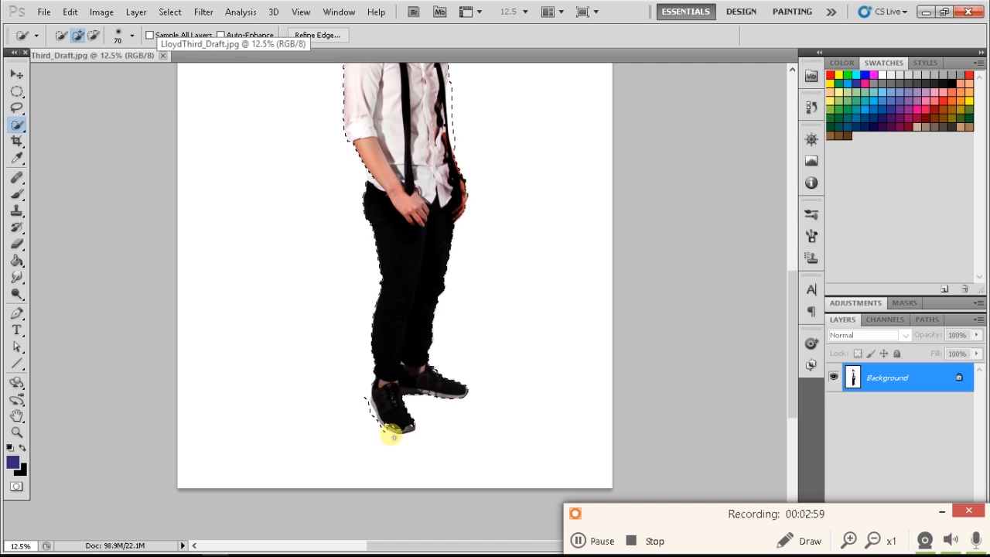
{"action": "left_click", "coordinate": [420, 381]}
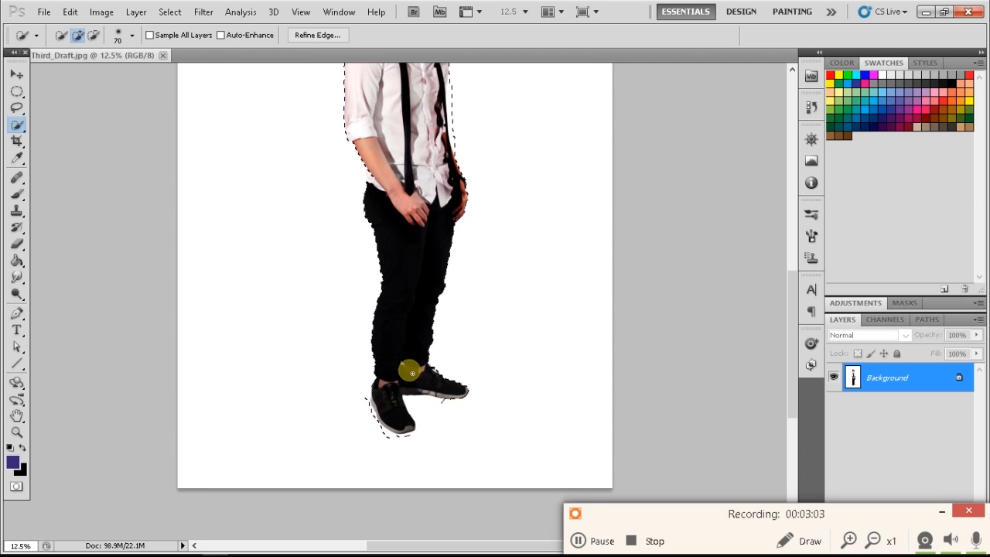
{"action": "left_click", "coordinate": [95, 35]}
{"action": "left_click", "coordinate": [440, 418]}
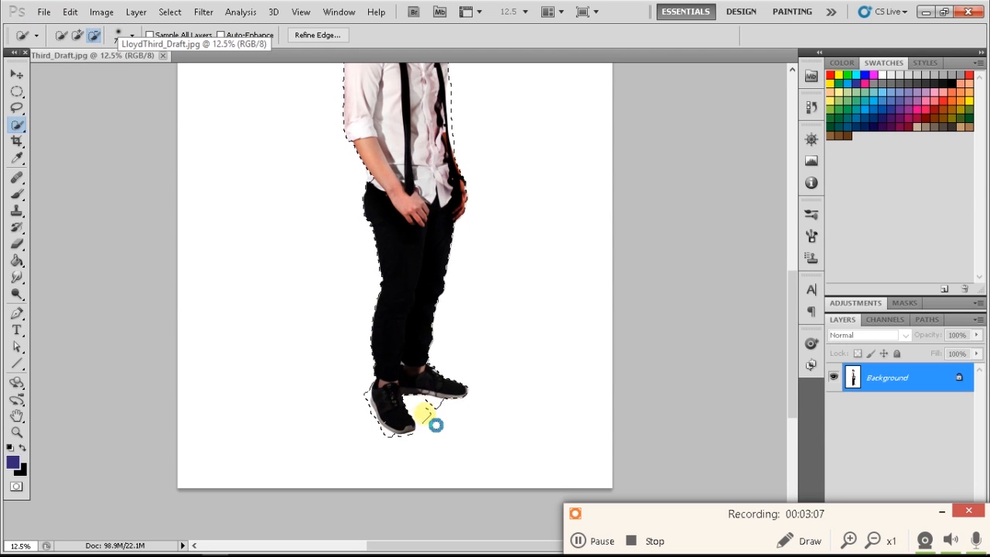
{"action": "left_click", "coordinate": [421, 418]}
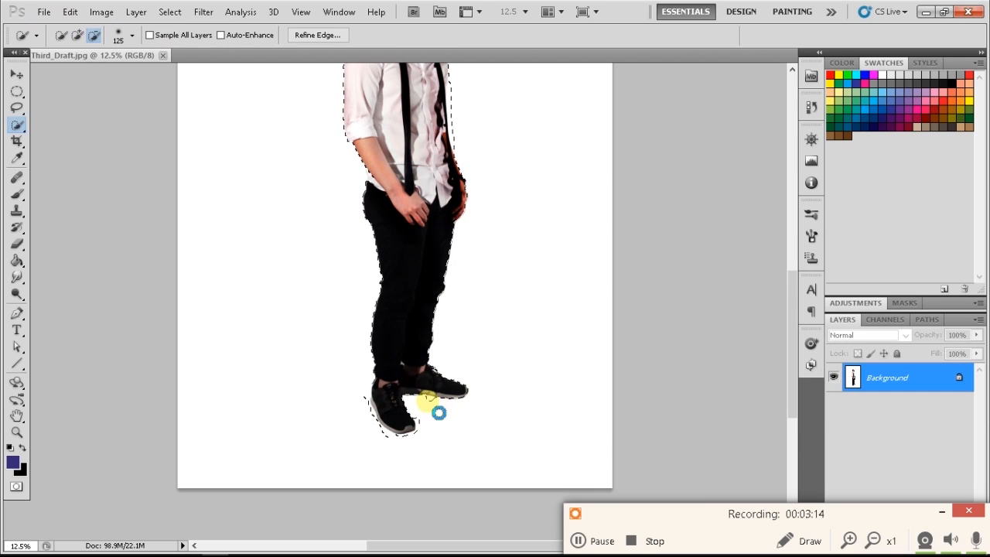
Step: Subtract the excess white background beside the shirt and the partly hidden arm, using a selection brush of 125
{"action": "scroll", "coordinate": [495, 325], "scroll_direction": "up", "scroll_amount": 5}
{"action": "key", "text": "ctrl+plus"}
{"action": "key", "text": "ctrl+plus"}
{"action": "key", "text": "ctrl+plus"}
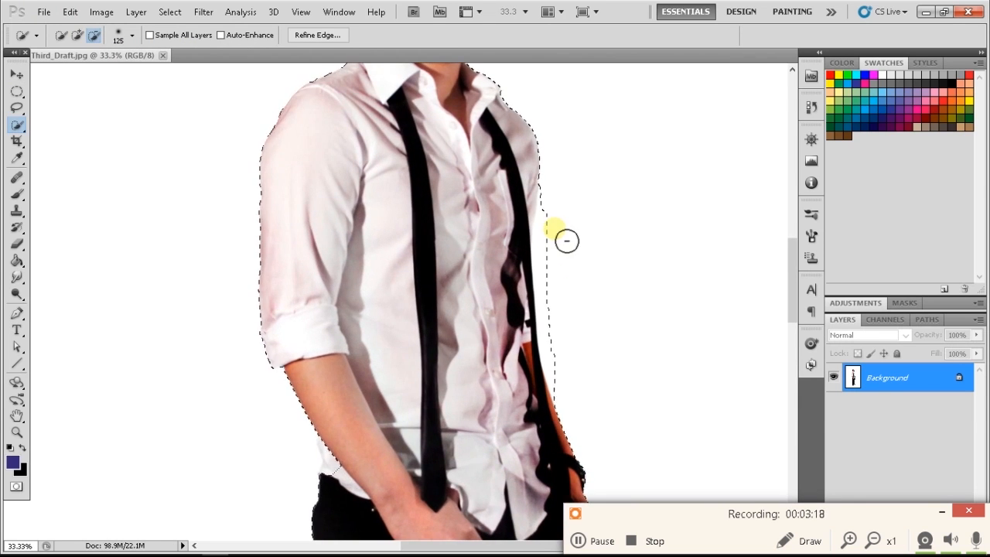
{"action": "mouse_move", "coordinate": [574, 297]}
{"action": "left_mouse_down"}
{"action": "mouse_move", "coordinate": [587, 366]}
{"action": "mouse_move", "coordinate": [574, 353]}
{"action": "mouse_move", "coordinate": [581, 400]}
{"action": "mouse_move", "coordinate": [593, 337]}
{"action": "mouse_move", "coordinate": [581, 252]}
{"action": "left_mouse_up"}
{"action": "scroll", "coordinate": [580, 245], "scroll_direction": "down", "scroll_amount": 2}
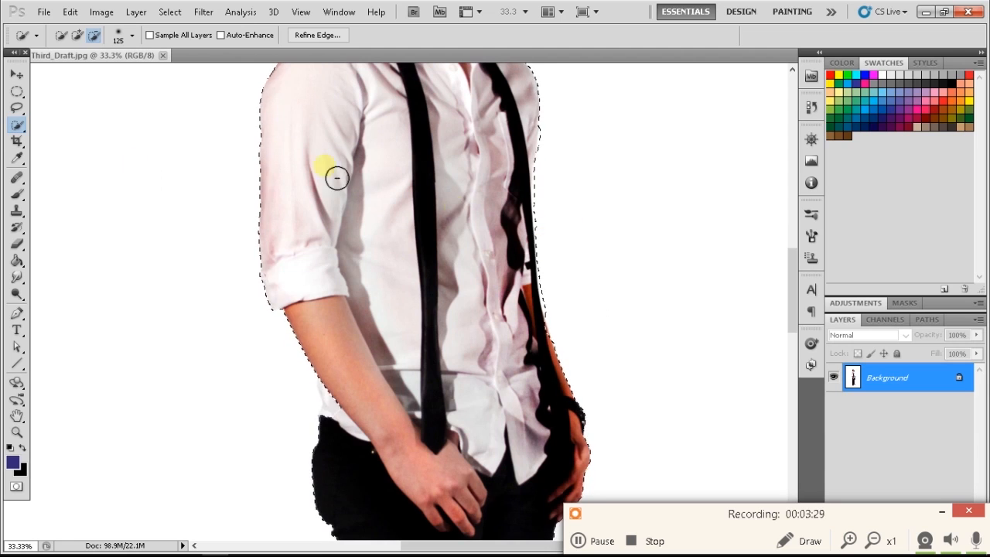
Step: Refine the selection edge along the partly hidden forearm and reduce the selection brush size to 70
{"action": "left_click", "coordinate": [78, 35]}
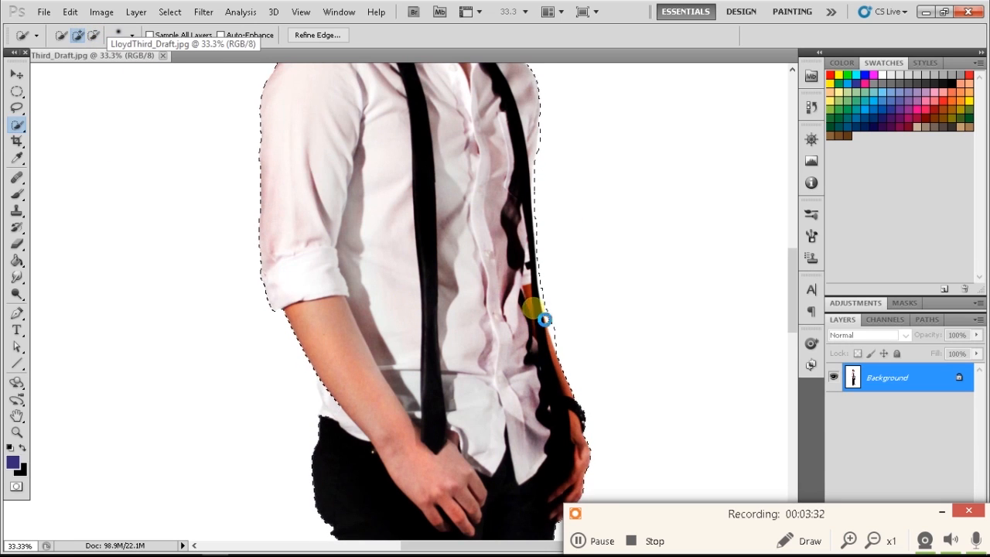
{"action": "left_click", "coordinate": [94, 38]}
{"action": "left_click_drag", "start_coordinate": [550, 317], "coordinate": [574, 336]}
{"action": "key", "text": "bracketleft"}
{"action": "key", "text": "bracketleft"}
{"action": "key", "text": "bracketleft"}
{"action": "key", "text": "bracketleft"}
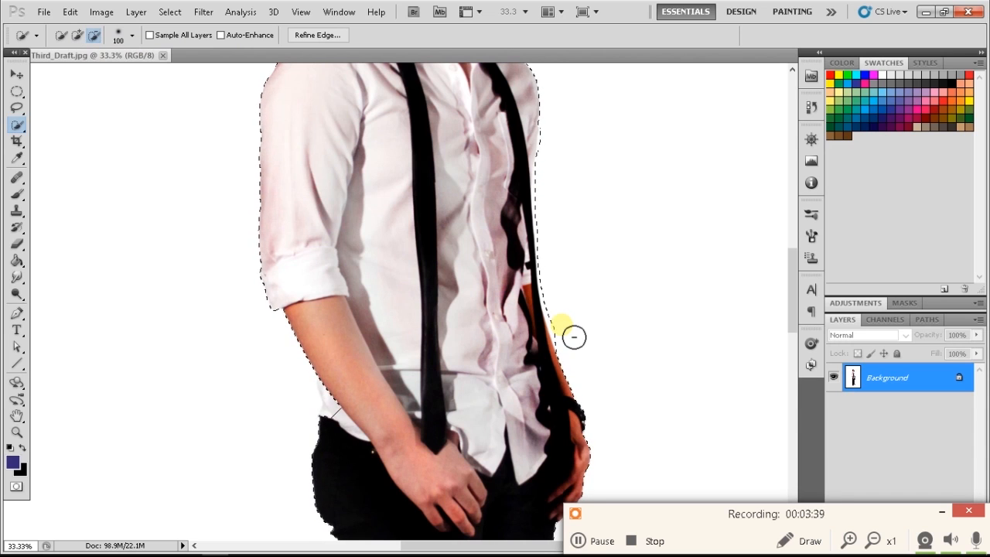
{"action": "left_click", "coordinate": [78, 36]}
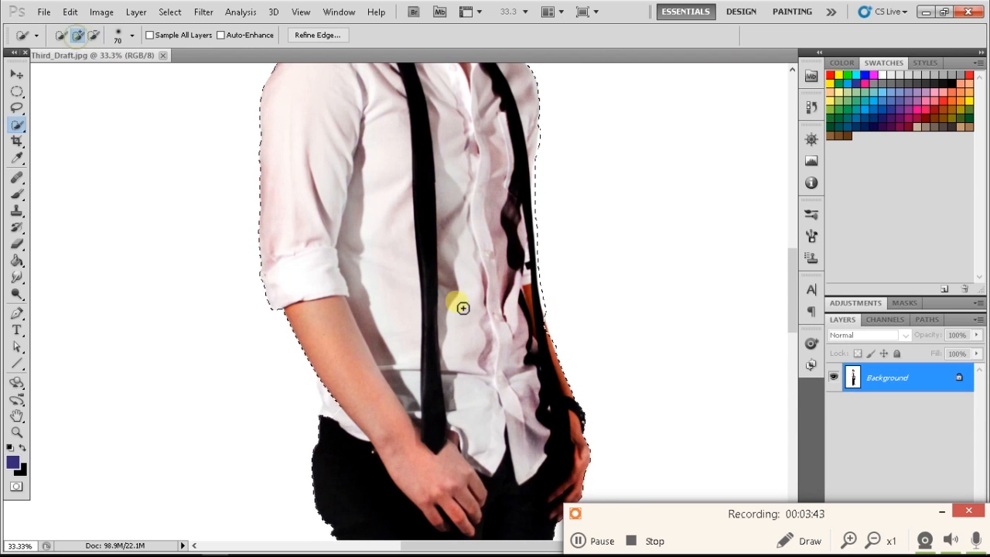
Step: Subtract the remaining white background around both shoes from the selection with the size 70 brush
{"action": "key", "text": "ctrl+minus"}
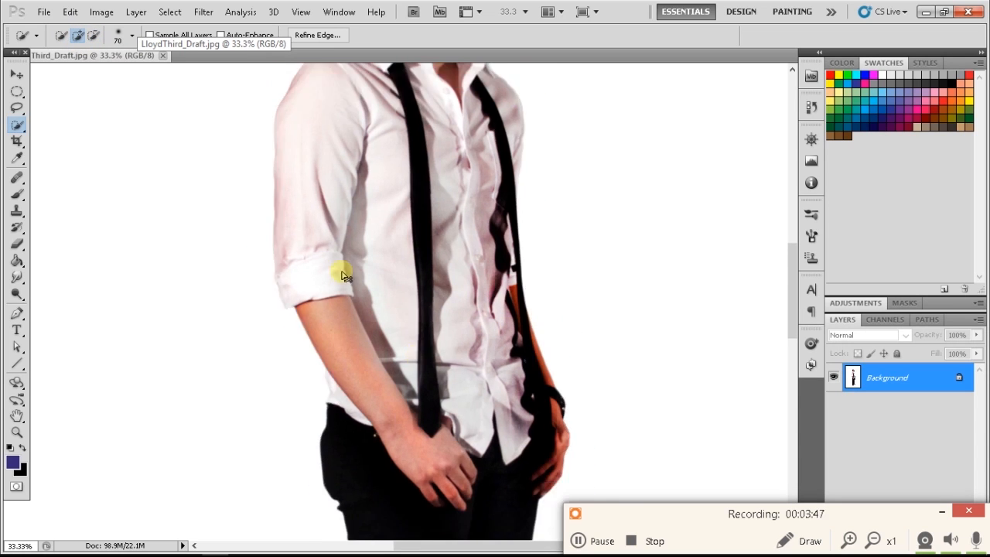
{"action": "scroll", "coordinate": [342, 232], "scroll_direction": "up", "scroll_amount": 3}
{"action": "scroll", "coordinate": [340, 222], "scroll_direction": "down", "scroll_amount": 3}
{"action": "scroll", "coordinate": [333, 223], "scroll_direction": "down", "scroll_amount": 8}
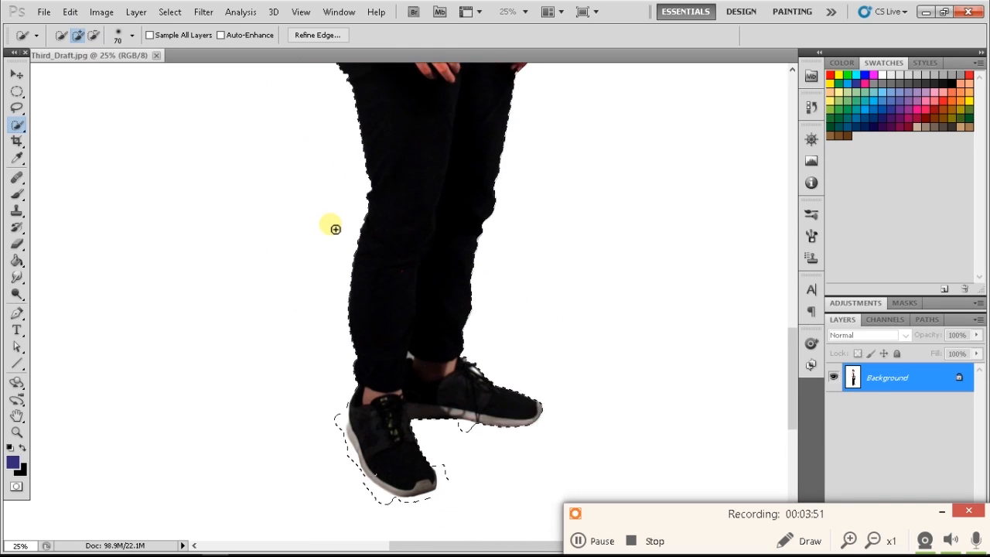
{"action": "left_click", "coordinate": [94, 35]}
{"action": "mouse_move", "coordinate": [464, 391]}
{"action": "left_mouse_down"}
{"action": "mouse_move", "coordinate": [475, 397]}
{"action": "mouse_move", "coordinate": [464, 385]}
{"action": "mouse_move", "coordinate": [475, 394]}
{"action": "mouse_move", "coordinate": [442, 431]}
{"action": "left_mouse_up"}
{"action": "mouse_move", "coordinate": [396, 460]}
{"action": "left_mouse_down"}
{"action": "mouse_move", "coordinate": [343, 427]}
{"action": "mouse_move", "coordinate": [322, 372]}
{"action": "mouse_move", "coordinate": [332, 382]}
{"action": "mouse_move", "coordinate": [336, 372]}
{"action": "mouse_move", "coordinate": [363, 439]}
{"action": "mouse_move", "coordinate": [382, 456]}
{"action": "mouse_move", "coordinate": [415, 467]}
{"action": "mouse_move", "coordinate": [442, 454]}
{"action": "left_mouse_up"}
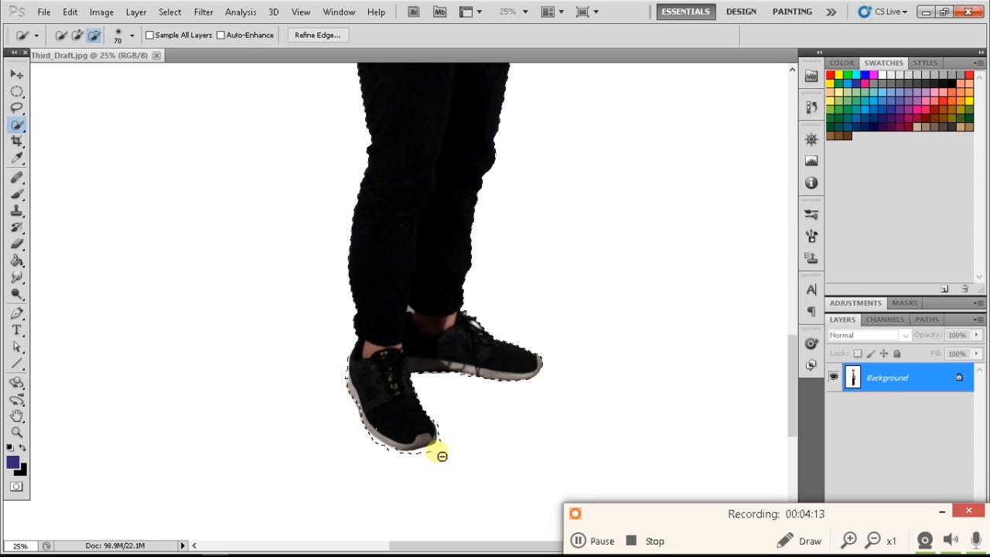
Step: Copy the selected man onto a new layer, then hide and select the Background layer
{"action": "key", "text": "ctrl+minus"}
{"action": "key", "text": "ctrl+minus"}
{"action": "key", "text": "ctrl+minus"}
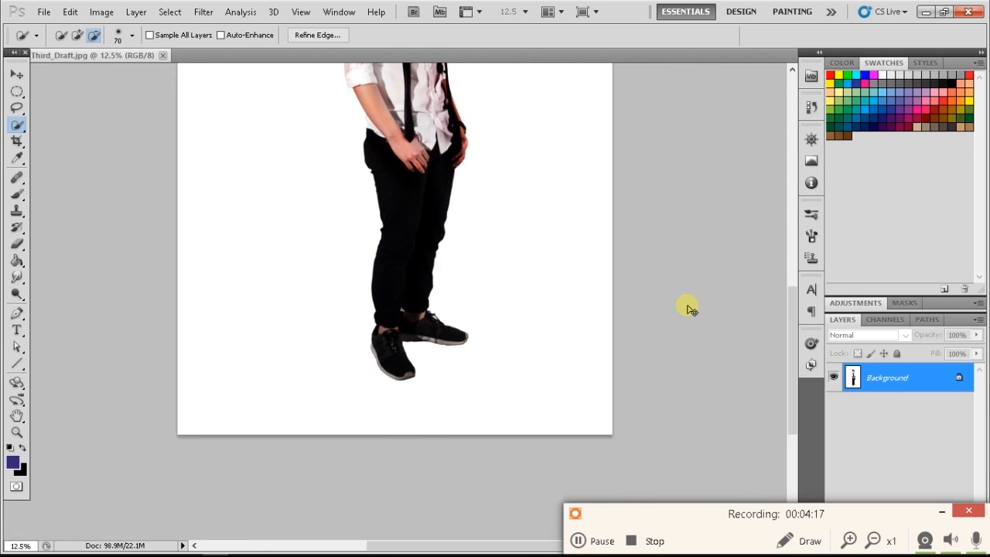
{"action": "key", "text": "ctrl+j"}
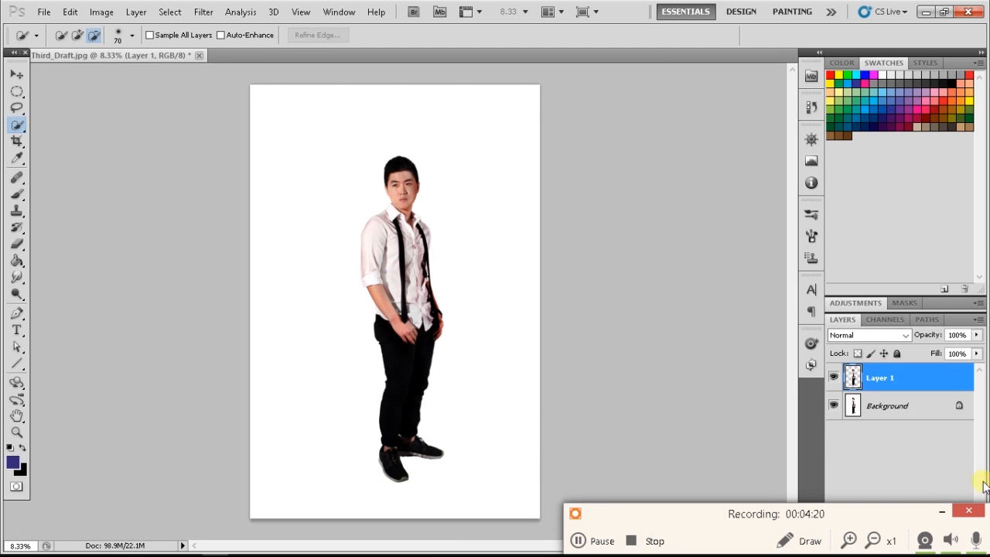
{"action": "left_click", "coordinate": [834, 411]}
{"action": "double_click", "coordinate": [834, 409]}
{"action": "left_click", "coordinate": [880, 406]}
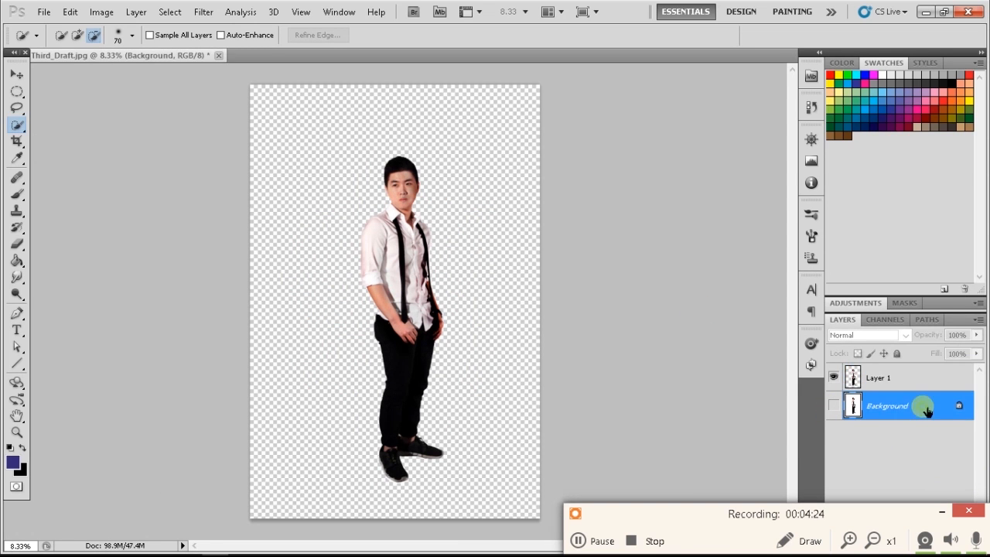
{"action": "left_click_drag", "start_coordinate": [956, 512], "coordinate": [807, 525]}
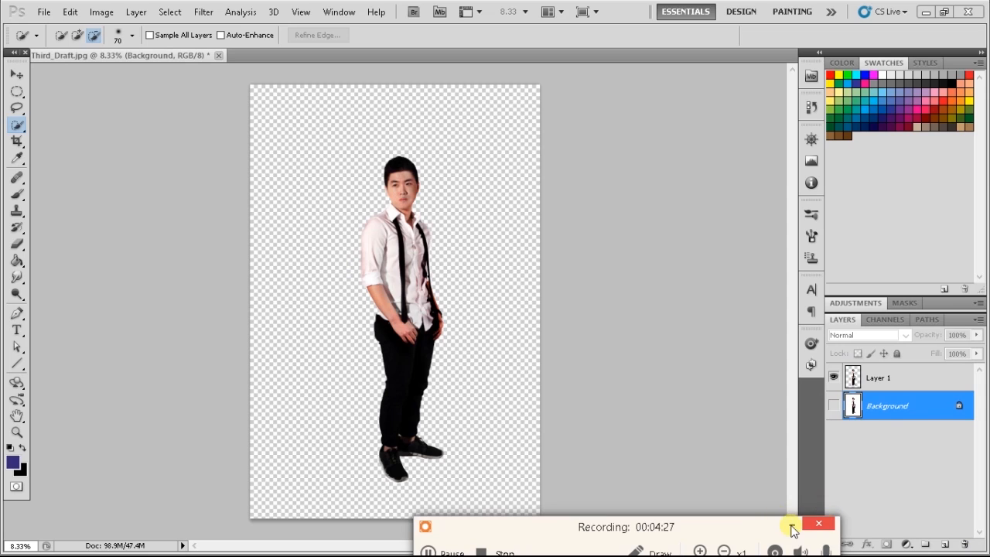
{"action": "left_click", "coordinate": [792, 528]}
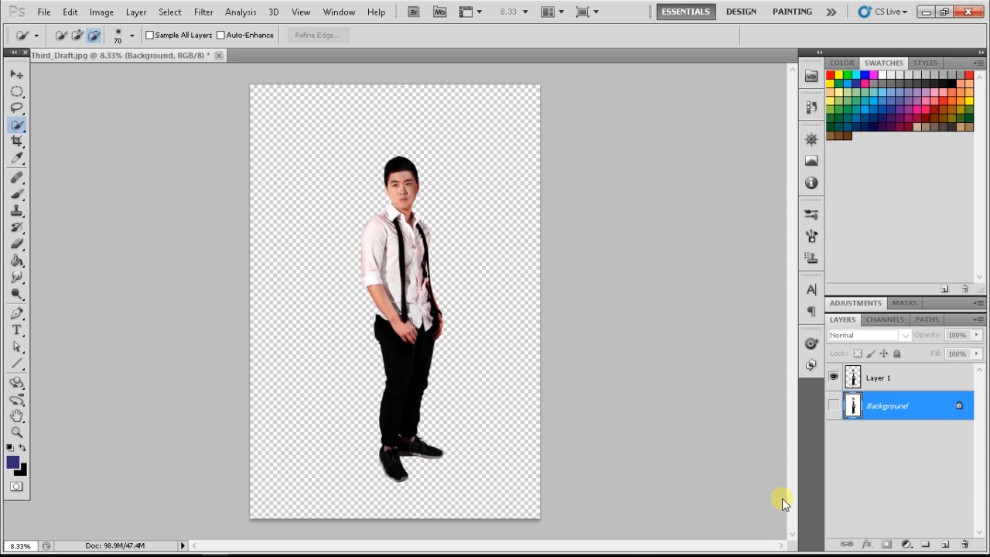
Step: Add an empty layer directly above Background and recolour the opaque end of the Gradient tool's fade-to-transparent gradient bright blue
{"action": "left_click", "coordinate": [945, 545]}
{"action": "left_click_drag", "start_coordinate": [17, 261], "coordinate": [46, 258]}
{"action": "left_click", "coordinate": [62, 35]}
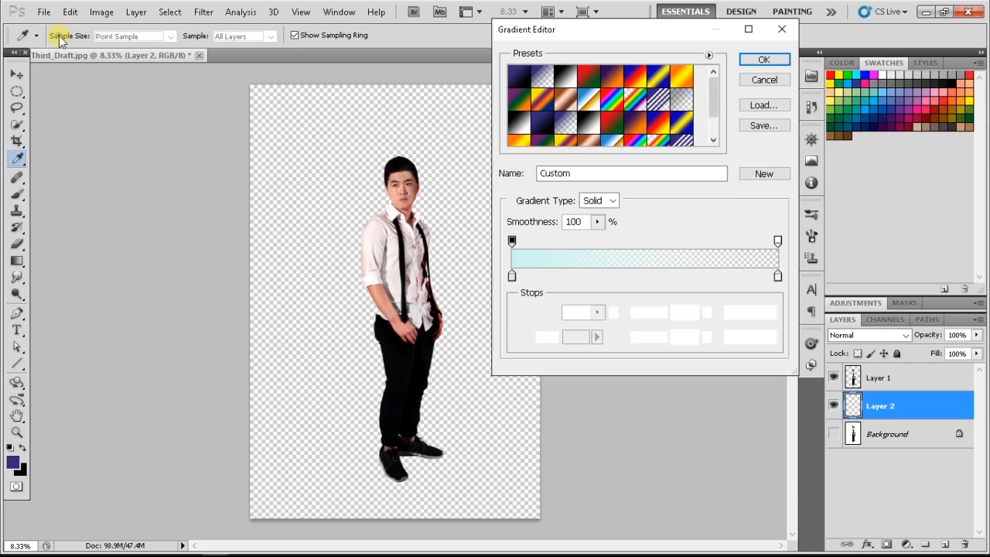
{"action": "double_click", "coordinate": [511, 276]}
{"action": "left_click_drag", "start_coordinate": [558, 229], "coordinate": [561, 219]}
{"action": "left_click_drag", "start_coordinate": [451, 158], "coordinate": [503, 147]}
{"action": "left_click", "coordinate": [661, 138]}
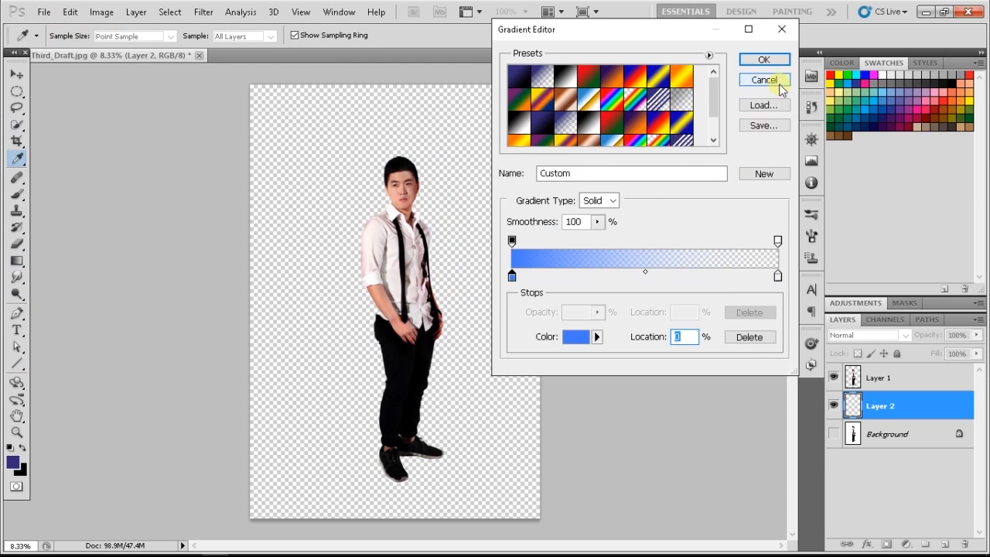
{"action": "left_click", "coordinate": [779, 87]}
Step: Add another layer directly above Background and fill it with white (ffffff) using the Paint Bucket
{"action": "left_click", "coordinate": [943, 436]}
{"action": "left_click", "coordinate": [945, 544]}
{"action": "left_click_drag", "start_coordinate": [17, 258], "coordinate": [73, 272]}
{"action": "left_click", "coordinate": [12, 462]}
{"action": "left_click_drag", "start_coordinate": [358, 239], "coordinate": [358, 148]}
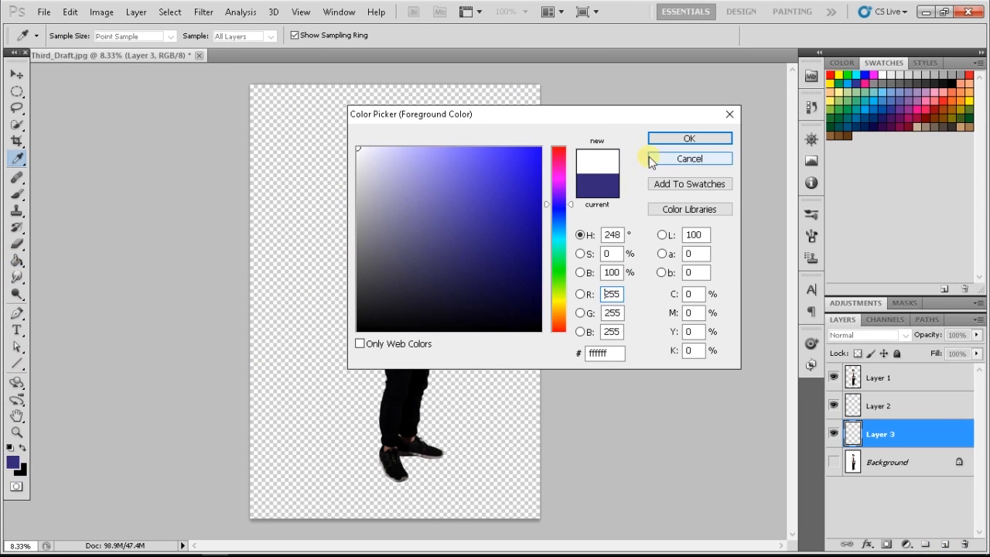
{"action": "left_click", "coordinate": [667, 139]}
{"action": "left_click", "coordinate": [433, 117]}
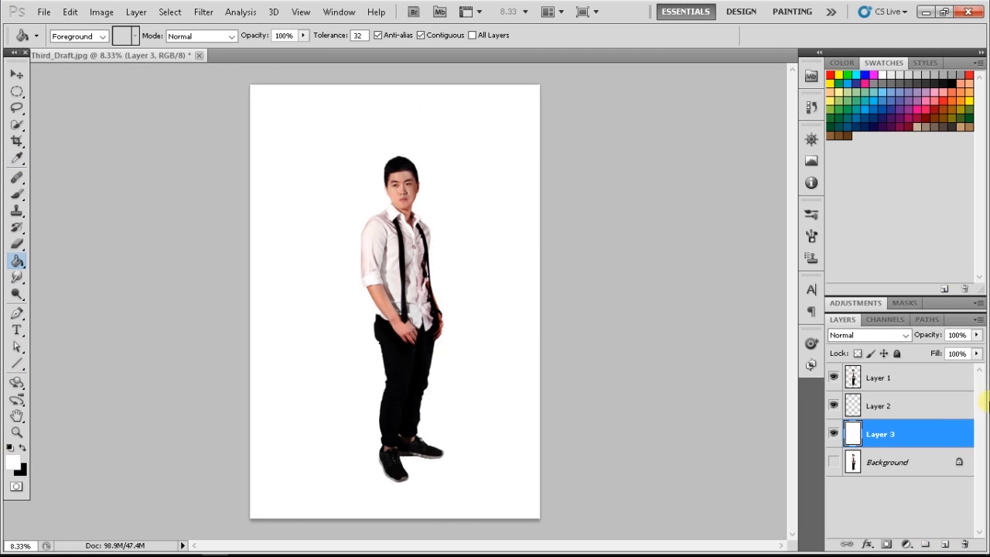
Step: Apply the reversed blue-to-transparent linear gradient on Layer 2, from the canvas's lower edge up to its upper edge
{"action": "left_click", "coordinate": [890, 406]}
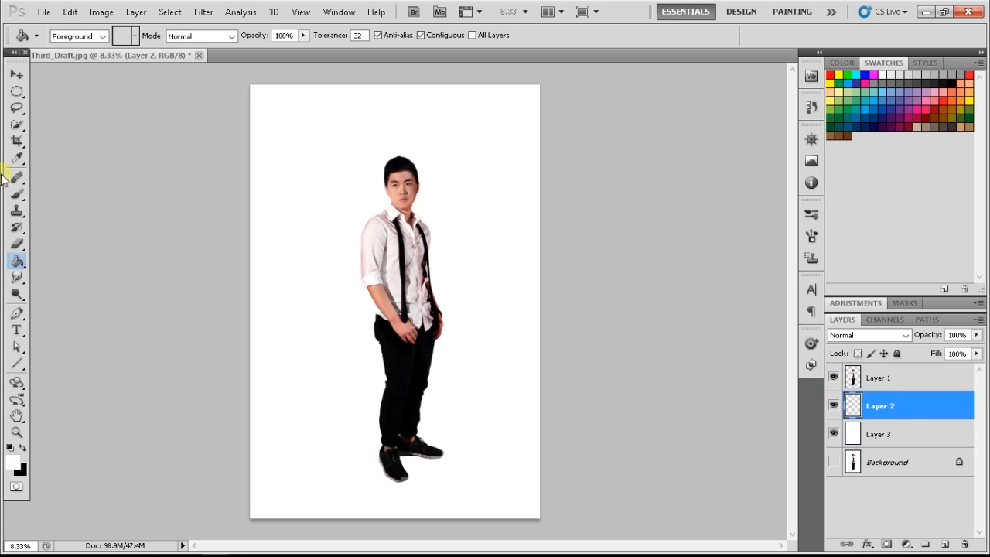
{"action": "right_click", "coordinate": [17, 261]}
{"action": "left_click", "coordinate": [77, 258]}
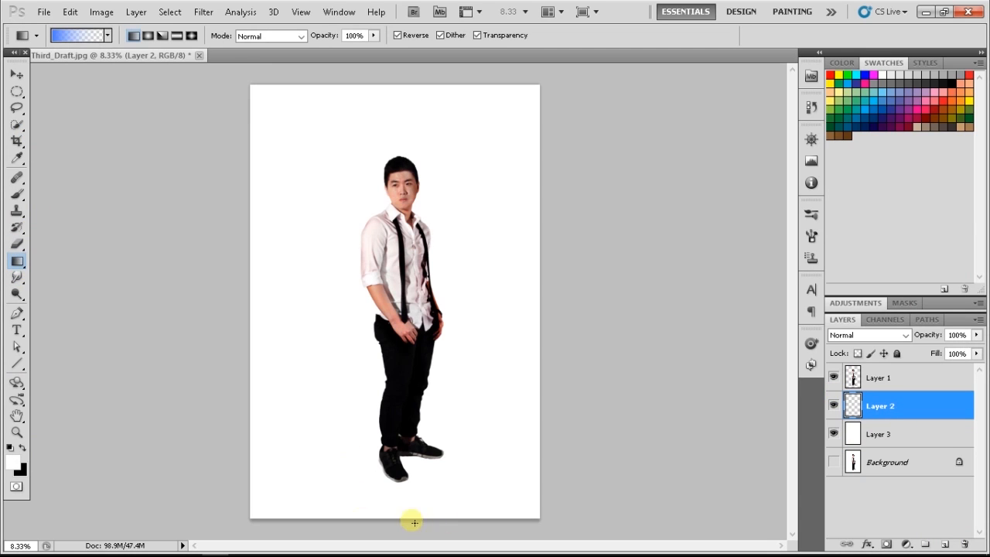
{"action": "left_click_drag", "start_coordinate": [396, 526], "coordinate": [402, 94]}
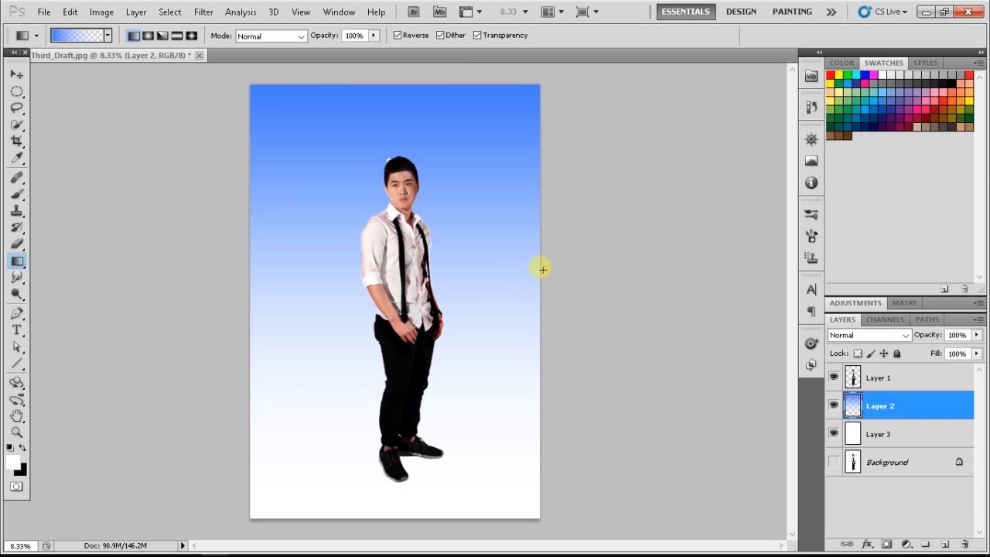
Step: Undo the gradient on Layer 2 and reapply it from below the canvas up to about the man's shoulders
{"action": "key", "text": "ctrl+minus"}
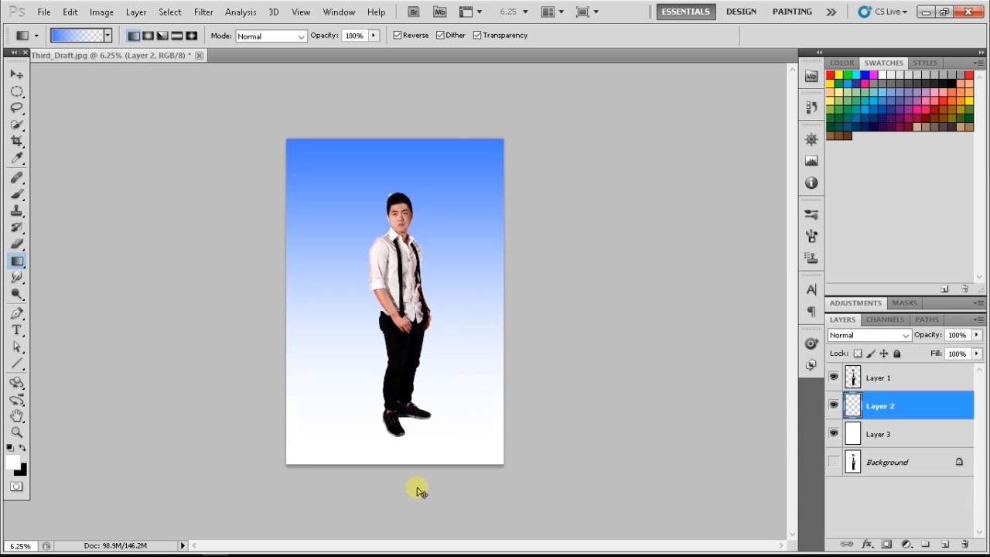
{"action": "key", "text": "ctrl+z"}
{"action": "left_click_drag", "start_coordinate": [402, 507], "coordinate": [485, 241]}
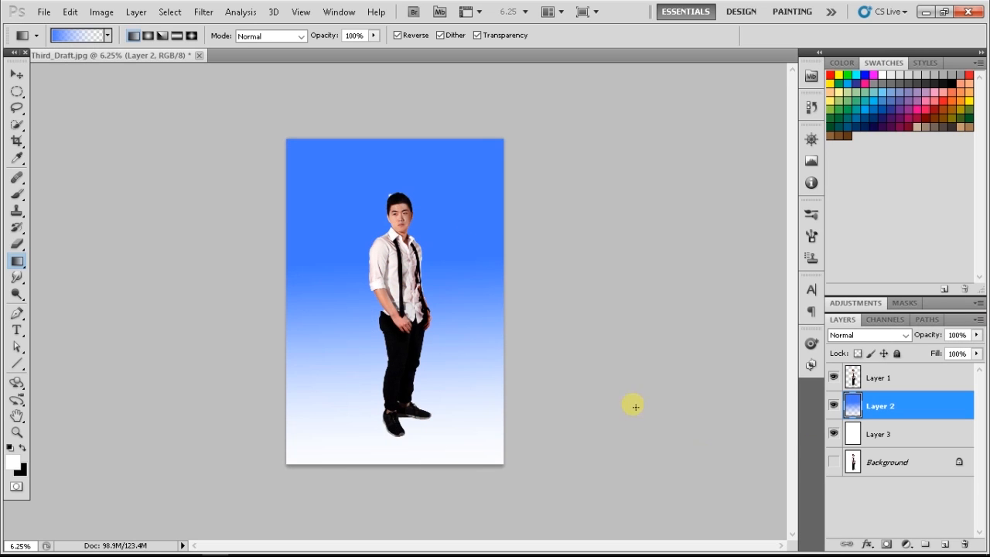
Step: Erase the white fringe beside the man's hair on Layer 1 with a size 50 Eraser
{"action": "key", "text": "ctrl+plus"}
{"action": "key", "text": "ctrl+plus"}
{"action": "key", "text": "ctrl+plus"}
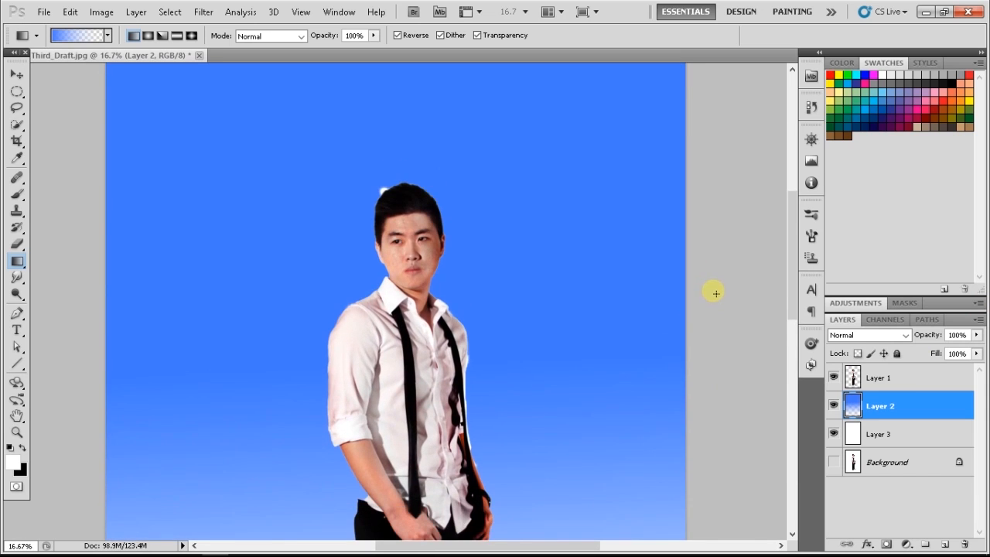
{"action": "left_click", "coordinate": [908, 383]}
{"action": "key", "text": "ctrl+plus"}
{"action": "key", "text": "ctrl+plus"}
{"action": "key", "text": "ctrl+plus"}
{"action": "key", "text": "ctrl+plus"}
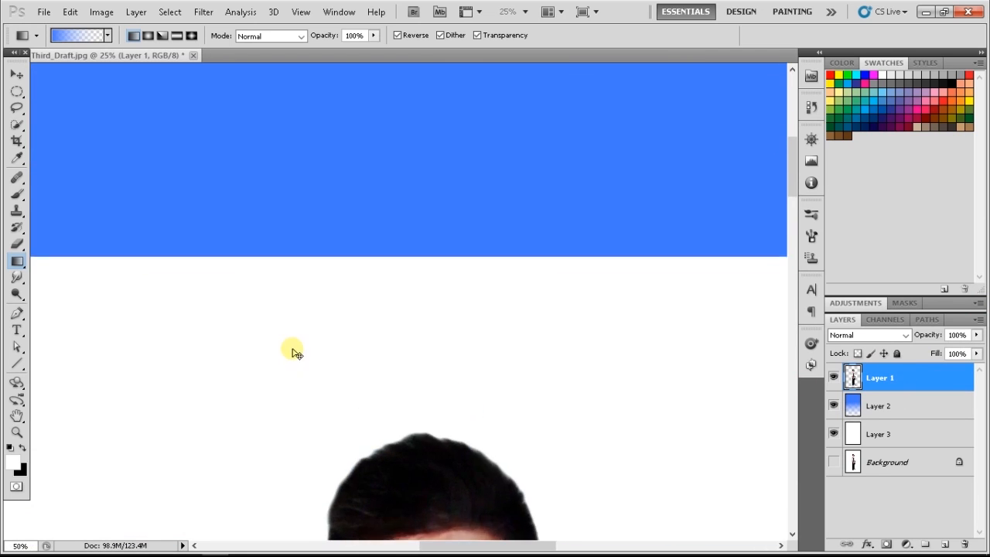
{"action": "key", "text": "b"}
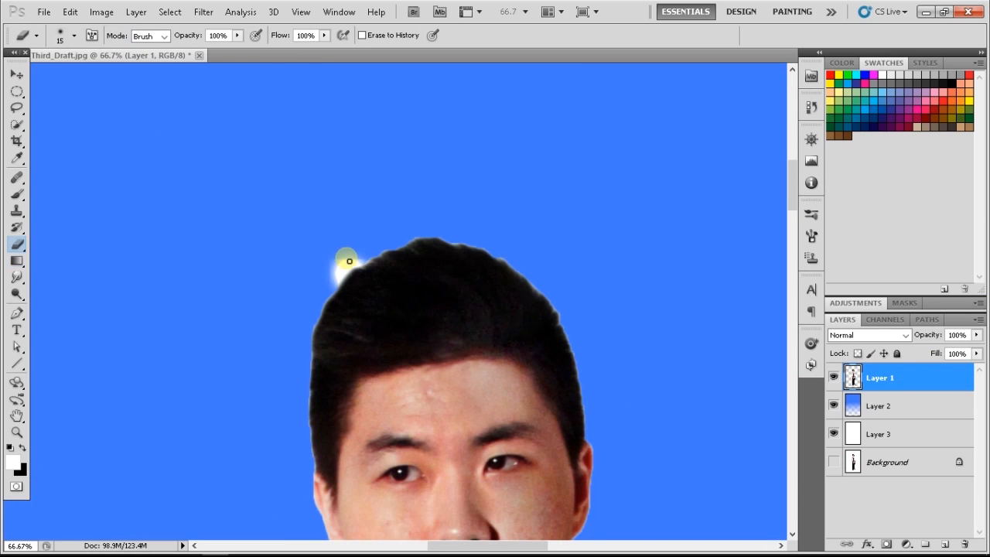
{"action": "left_click_drag", "start_coordinate": [343, 270], "coordinate": [354, 260]}
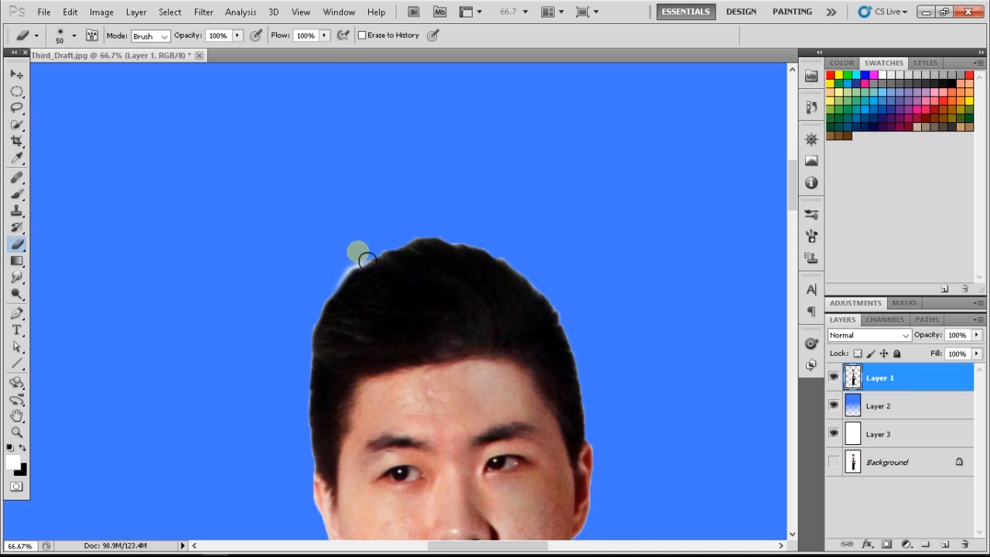
Step: Remove the leftover white strip along the shirt's outer edge beside the suspender using a Magic Wand selection at tolerance 30, and deselect
{"action": "scroll", "coordinate": [340, 224], "scroll_direction": "down", "scroll_amount": 10}
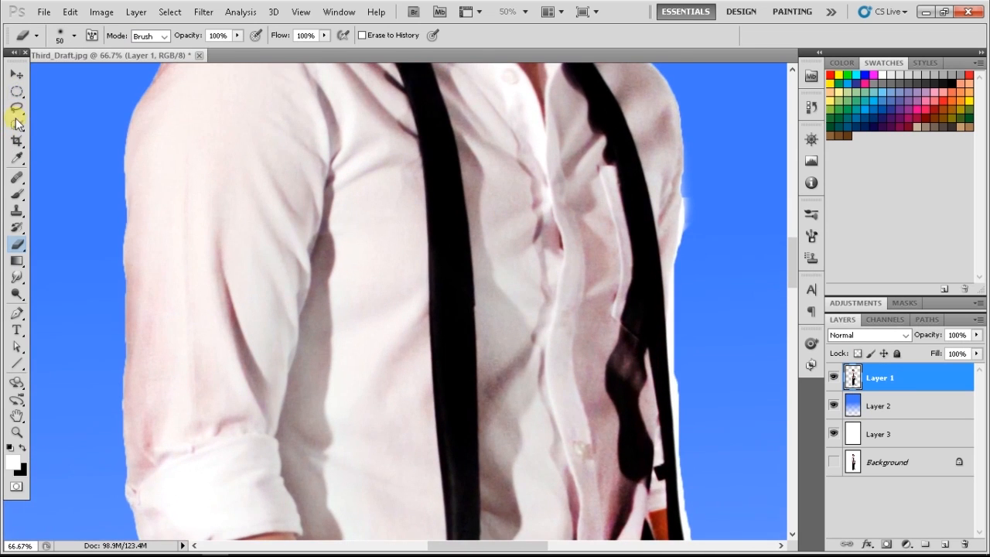
{"action": "left_click_drag", "start_coordinate": [17, 122], "coordinate": [48, 137]}
{"action": "left_click", "coordinate": [685, 225]}
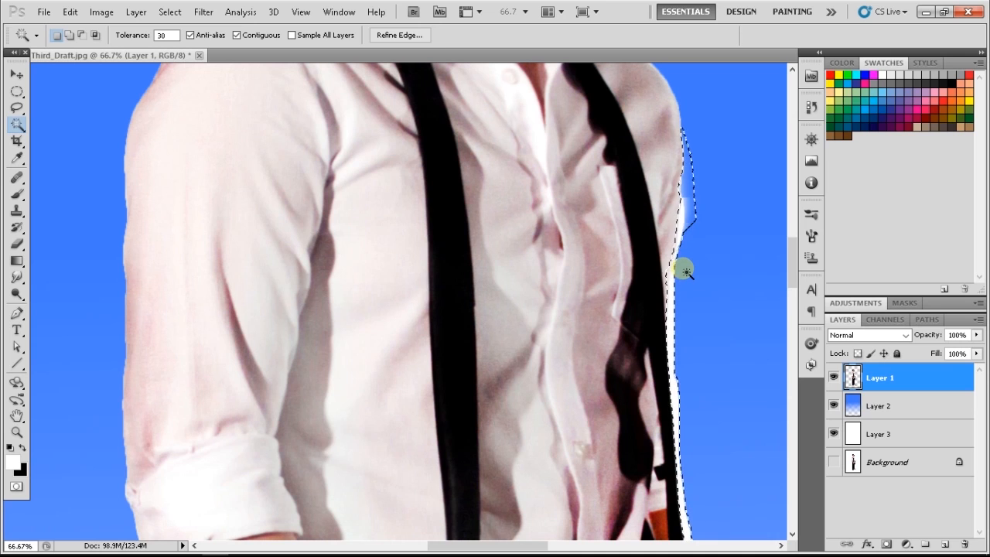
{"action": "key", "text": "ctrl+minus"}
{"action": "key", "text": "ctrl+minus"}
{"action": "key", "text": "ctrl+minus"}
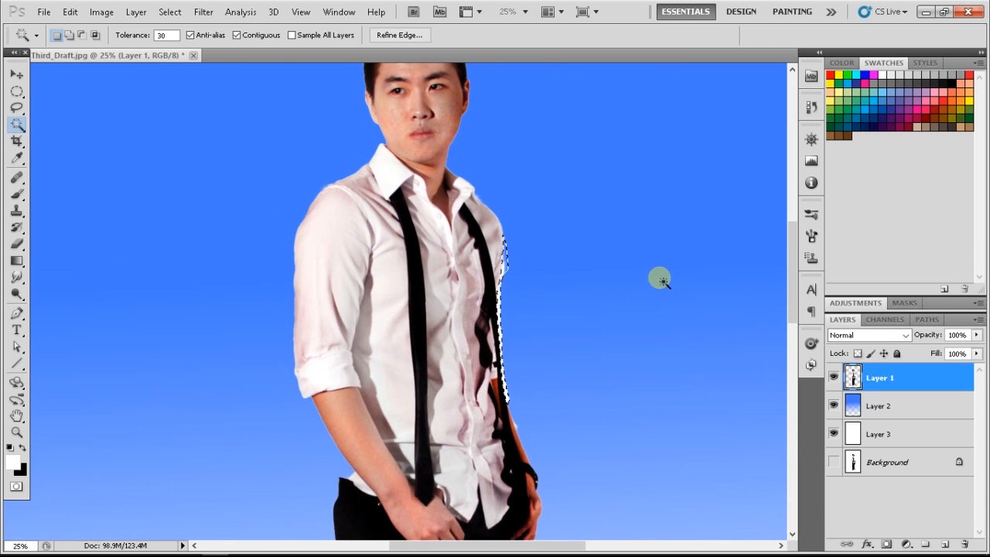
{"action": "scroll", "coordinate": [628, 250], "scroll_direction": "down", "scroll_amount": 6}
{"action": "scroll", "coordinate": [511, 340], "scroll_direction": "up", "scroll_amount": 3}
{"action": "scroll", "coordinate": [467, 372], "scroll_direction": "up", "scroll_amount": 5}
{"action": "key", "text": "ctrl+d"}
{"action": "scroll", "coordinate": [514, 255], "scroll_direction": "up", "scroll_amount": 2}
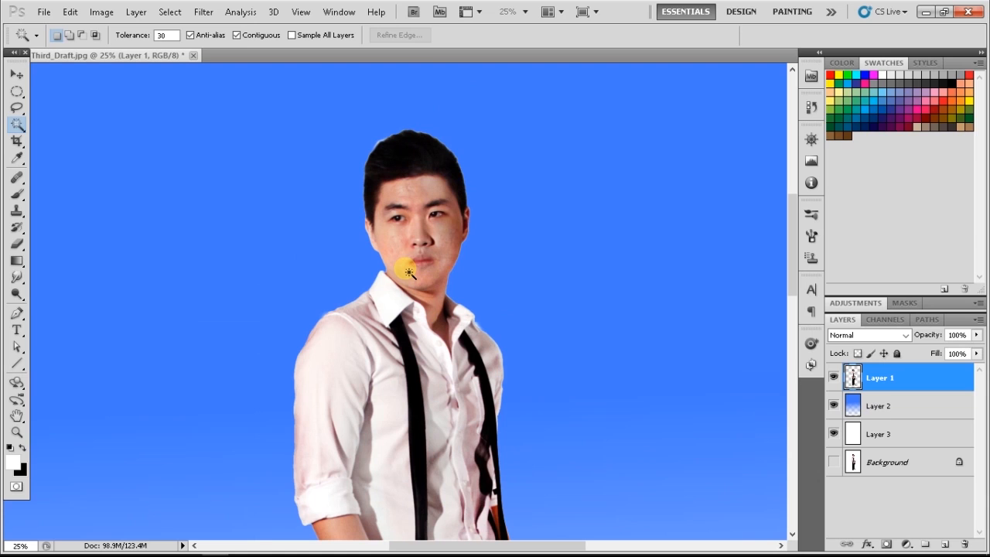
Step: Inspect the cut-out man's edges against the gradient background, from head to shoes and close up around the face
{"action": "key", "text": "ctrl+minus"}
{"action": "mouse_move", "coordinate": [261, 550]}
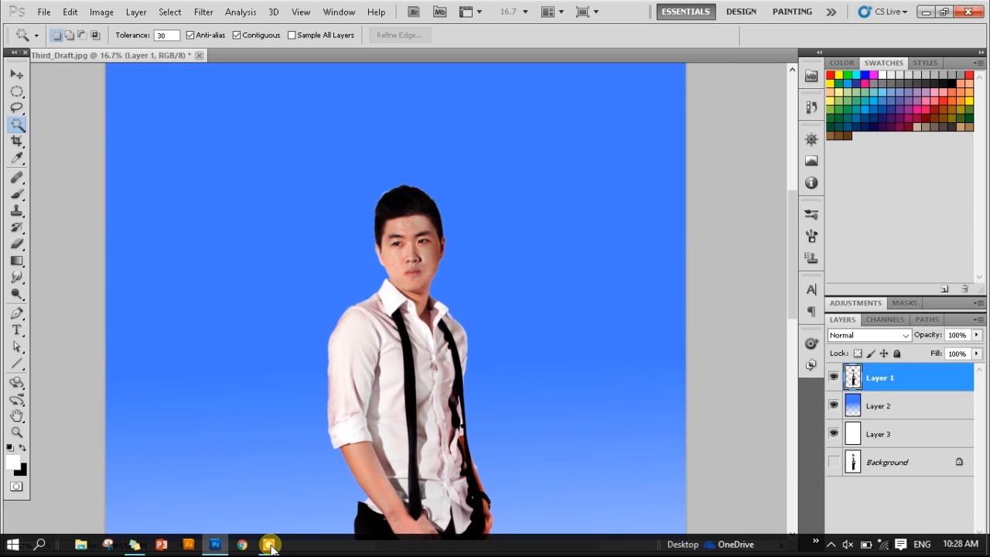
{"action": "scroll", "coordinate": [542, 159], "scroll_direction": "down", "scroll_amount": 2}
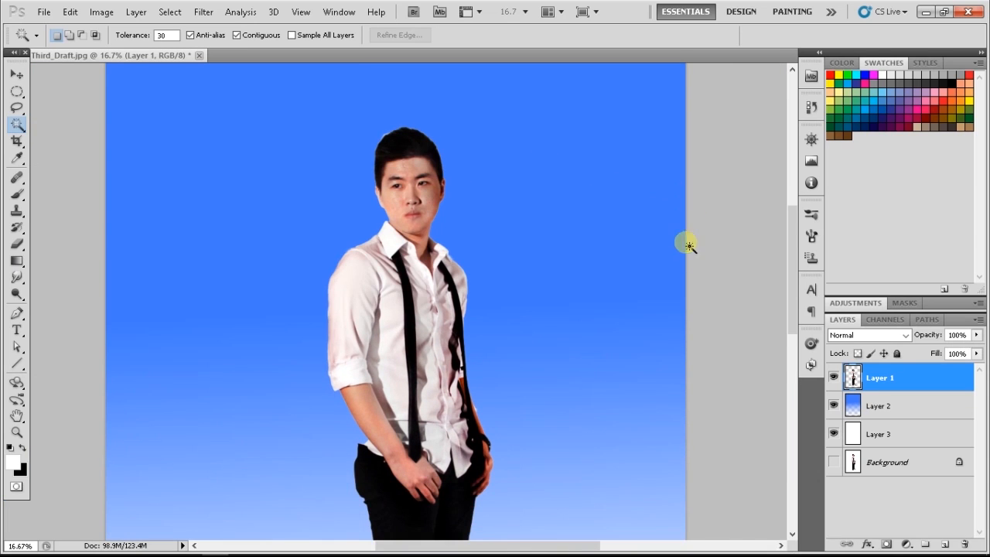
{"action": "left_click_drag", "start_coordinate": [791, 232], "coordinate": [784, 327]}
{"action": "key", "text": "ctrl+minus"}
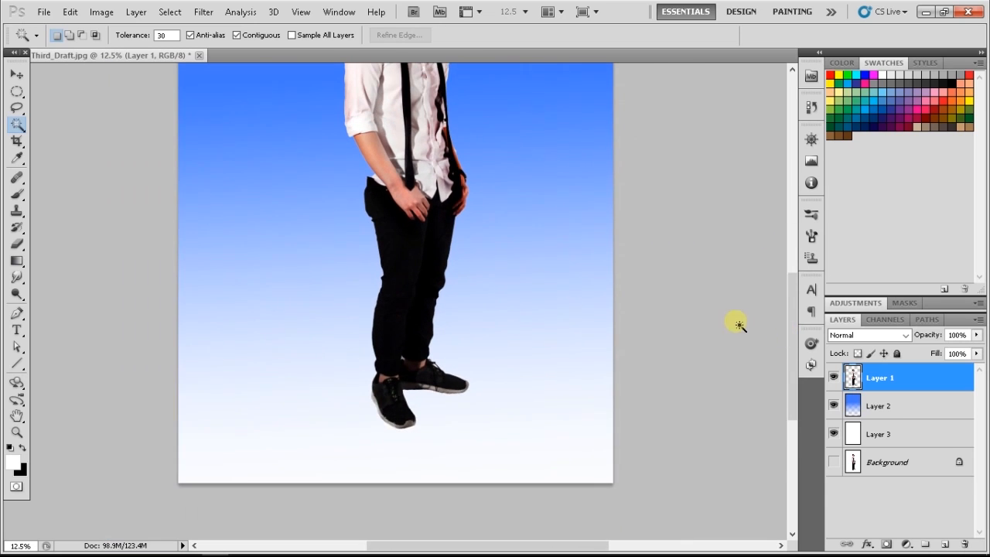
{"action": "scroll", "coordinate": [548, 243], "scroll_direction": "up", "scroll_amount": 3}
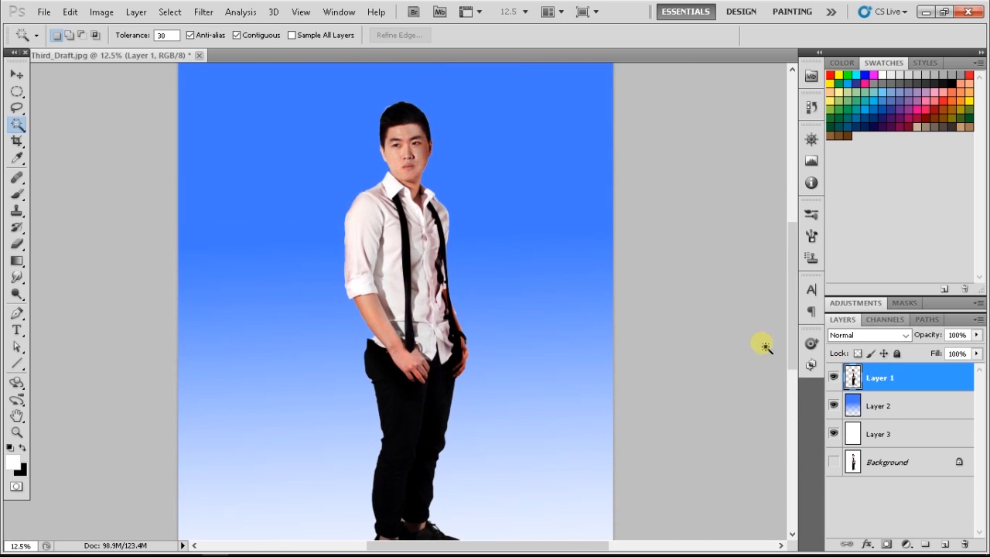
{"action": "key", "text": "ctrl+plus"}
{"action": "key", "text": "ctrl+plus"}
{"action": "key", "text": "ctrl+plus"}
{"action": "key", "text": "ctrl+plus"}
{"action": "scroll", "coordinate": [761, 265], "scroll_direction": "up", "scroll_amount": 2}
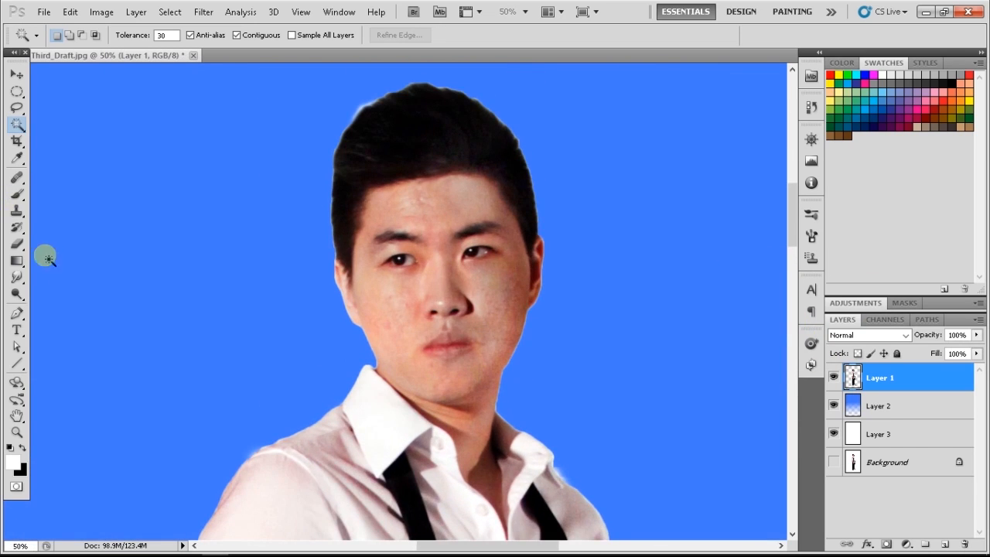
Step: Outline the man's head, collar and upper chest with the Lasso tool and copy the selection onto a new layer
{"action": "left_click", "coordinate": [19, 126]}
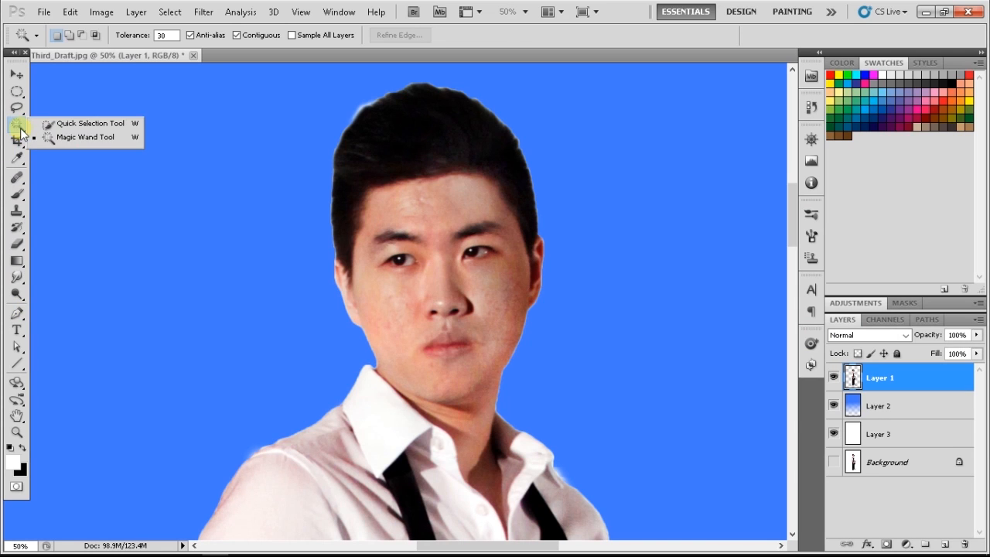
{"action": "left_click", "coordinate": [17, 140]}
{"action": "left_click", "coordinate": [14, 91]}
{"action": "left_click", "coordinate": [17, 108]}
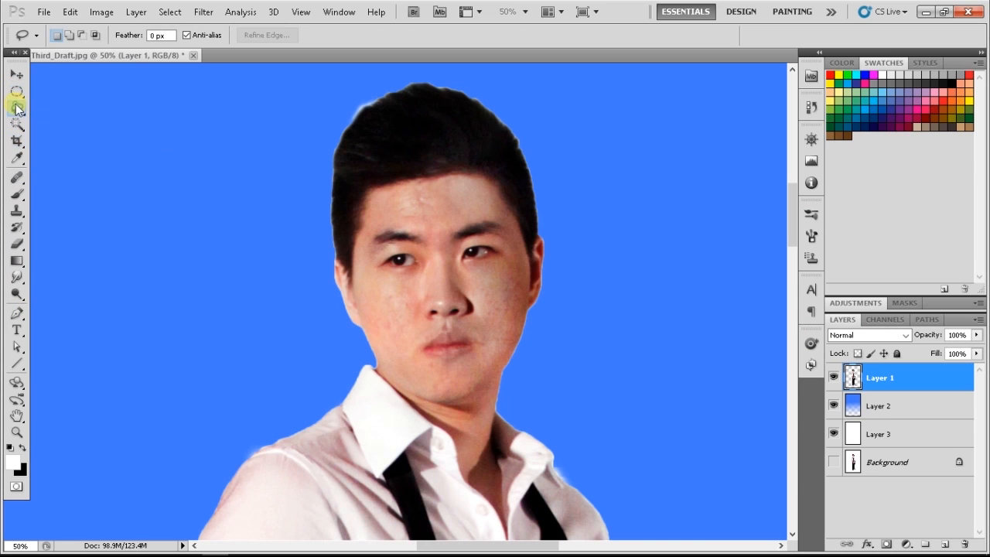
{"action": "left_click", "coordinate": [62, 102]}
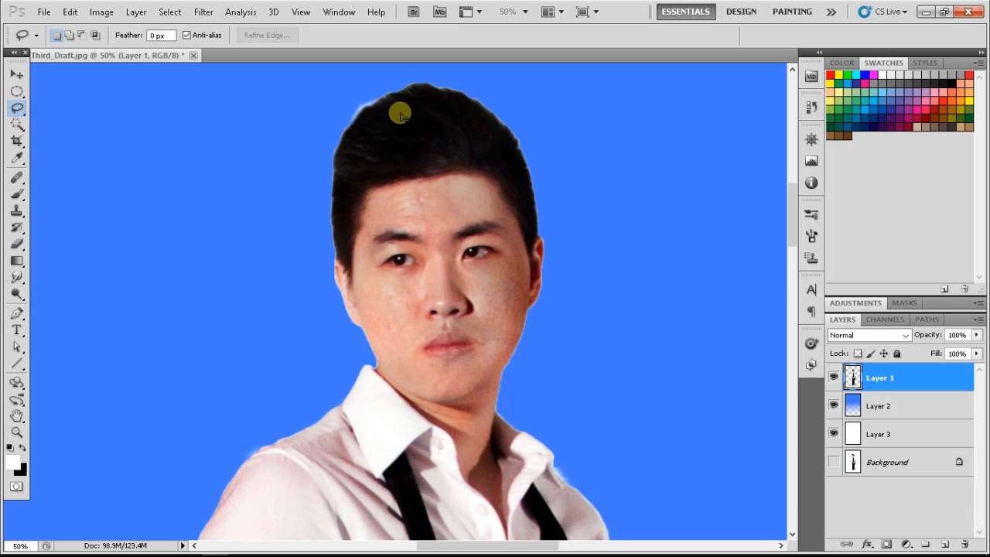
{"action": "key", "text": "ctrl+minus"}
{"action": "key", "text": "ctrl+minus"}
{"action": "key", "text": "ctrl+plus"}
{"action": "mouse_move", "coordinate": [418, 112]}
{"action": "left_mouse_down"}
{"action": "mouse_move", "coordinate": [388, 127]}
{"action": "mouse_move", "coordinate": [341, 189]}
{"action": "mouse_move", "coordinate": [332, 247]}
{"action": "mouse_move", "coordinate": [365, 383]}
{"action": "left_mouse_up"}
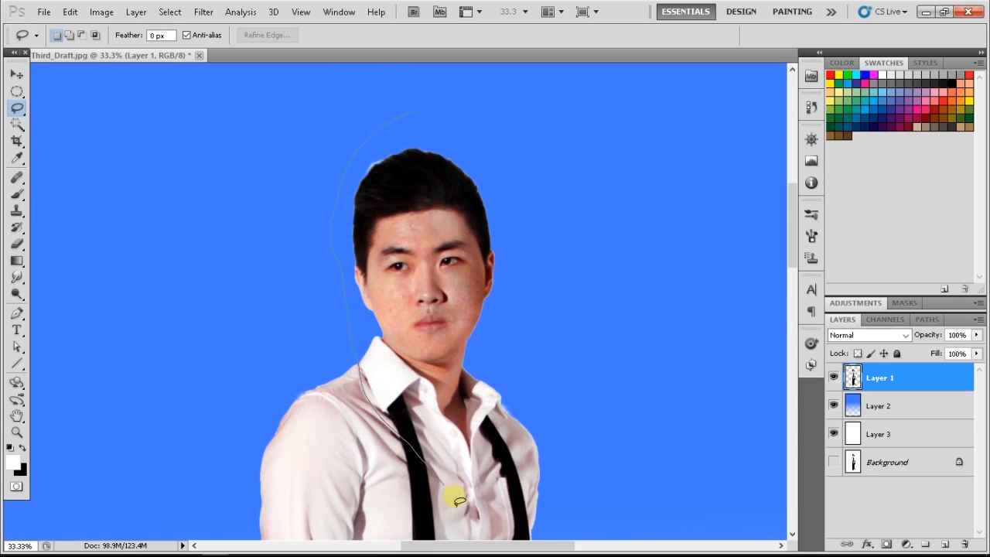
{"action": "mouse_move", "coordinate": [529, 450]}
{"action": "left_mouse_down"}
{"action": "mouse_move", "coordinate": [500, 182]}
{"action": "mouse_move", "coordinate": [457, 132]}
{"action": "mouse_move", "coordinate": [412, 108]}
{"action": "left_mouse_up"}
{"action": "left_click", "coordinate": [470, 102]}
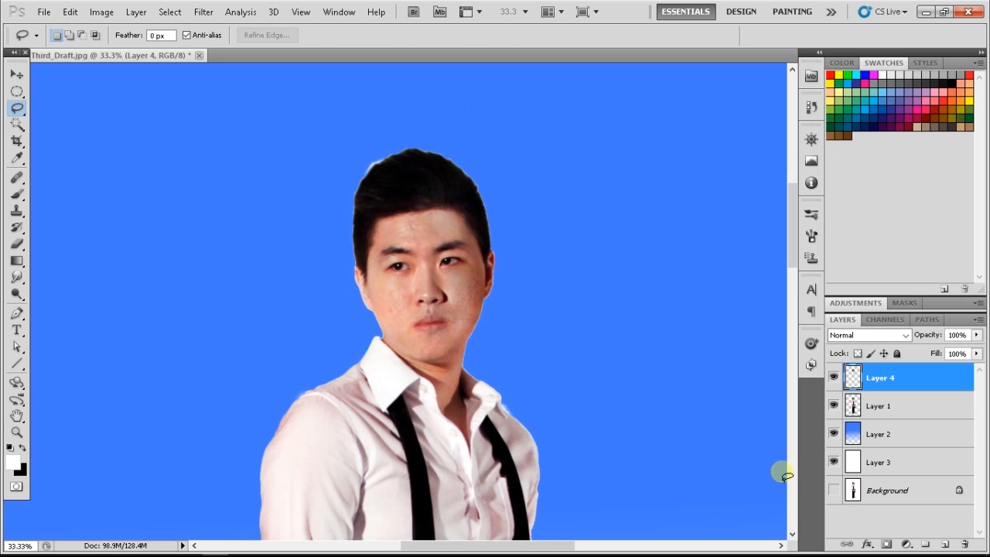
Step: Scale the copied head on Layer 4 proportionally about its centre to 143.66%
{"action": "key", "text": "ctrl+minus"}
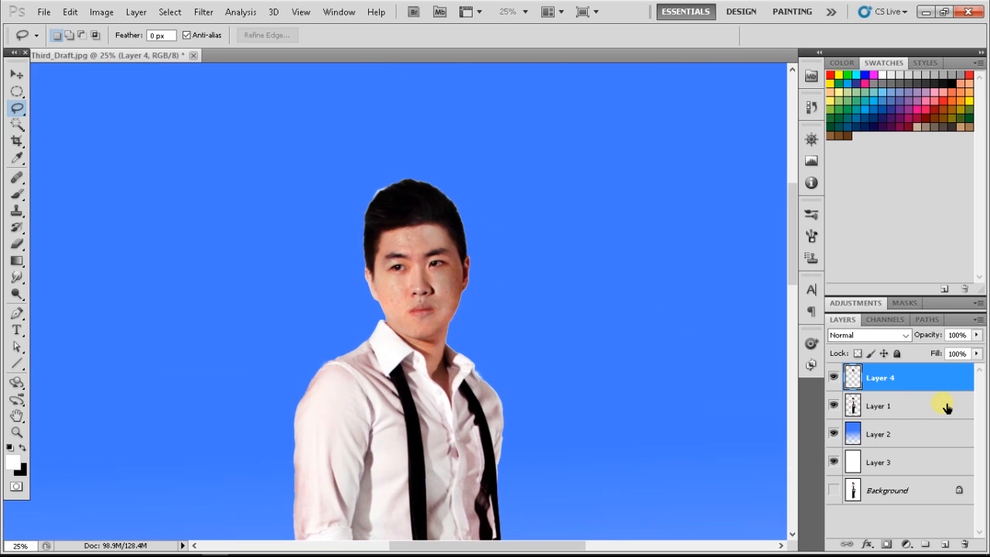
{"action": "key", "text": "ctrl+t"}
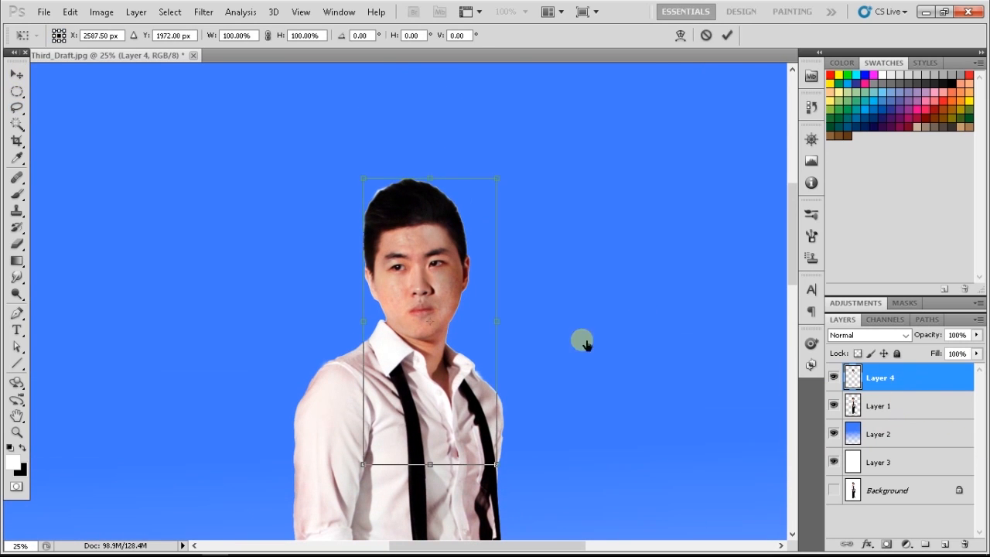
{"action": "key", "text": "Escape"}
{"action": "key", "text": "ctrl+t"}
{"action": "key", "text": "ctrl+minus"}
{"action": "left_click_drag", "start_coordinate": [354, 203], "coordinate": [334, 189]}
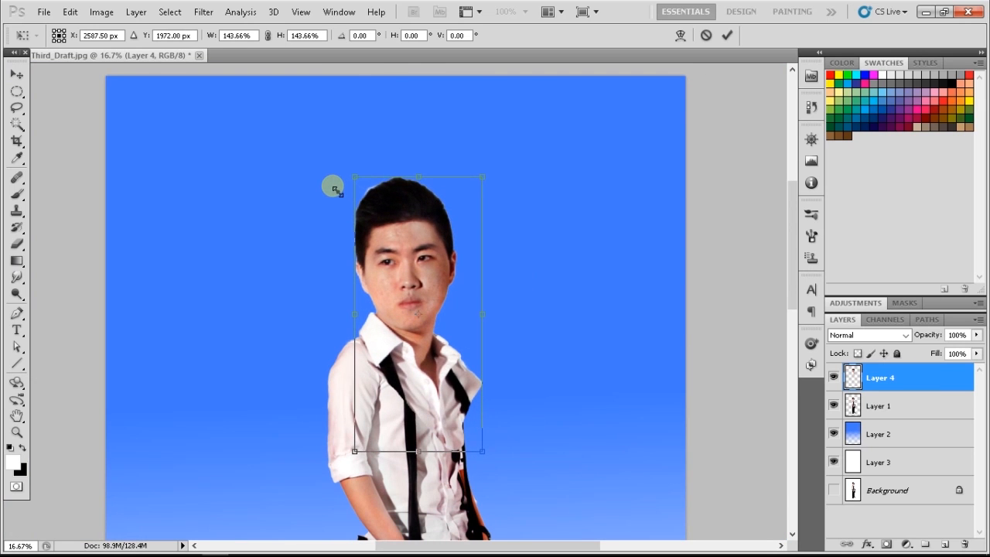
{"action": "key", "text": "Return"}
{"action": "key", "text": "ctrl+plus"}
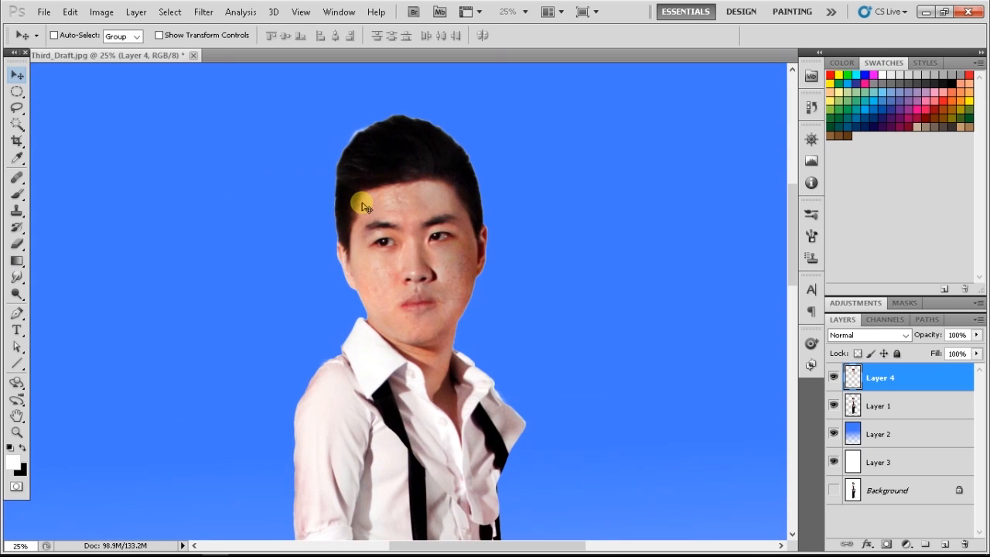
Step: Enlarge the head on Layer 4 again, scaling it proportionally about its centre to 115.68%
{"action": "scroll", "coordinate": [625, 223], "scroll_direction": "down", "scroll_amount": 4}
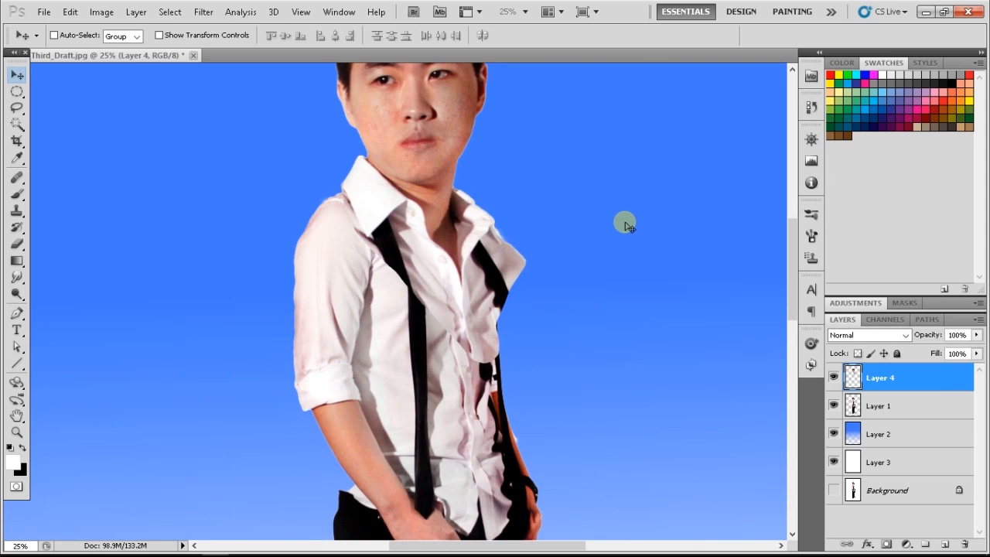
{"action": "left_click", "coordinate": [911, 407]}
{"action": "left_click", "coordinate": [910, 380]}
{"action": "key", "text": "ctrl+minus"}
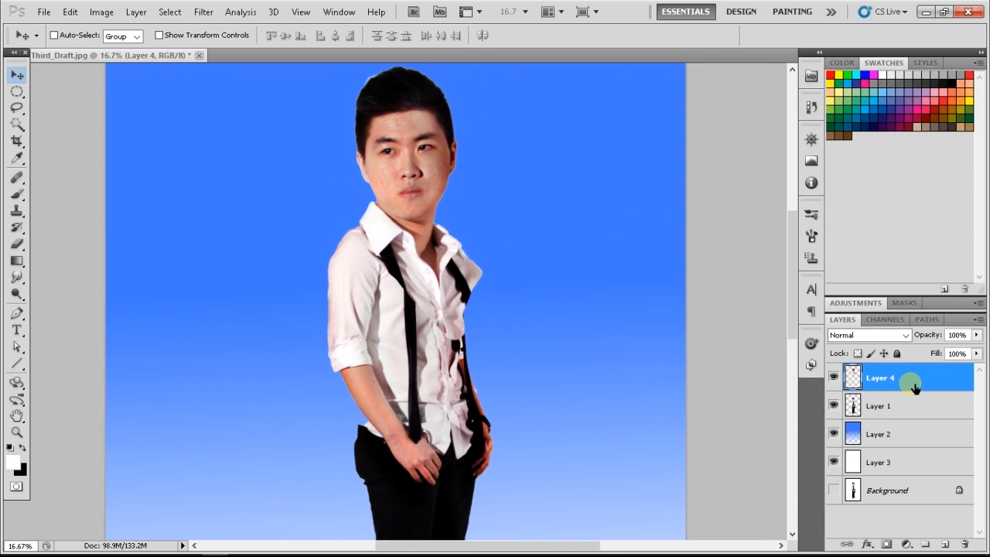
{"action": "key", "text": "ctrl+minus"}
{"action": "key", "text": "ctrl+t"}
{"action": "left_click_drag", "start_coordinate": [367, 129], "coordinate": [347, 113]}
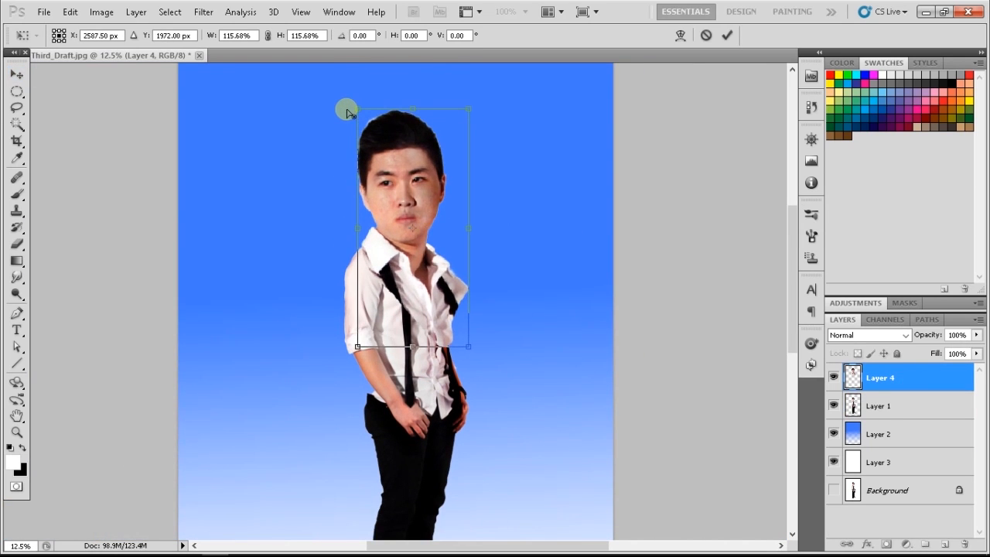
{"action": "key", "text": "Return"}
Step: Add a layer mask to the enlarged head on Layer 4
{"action": "key", "text": "ctrl+plus"}
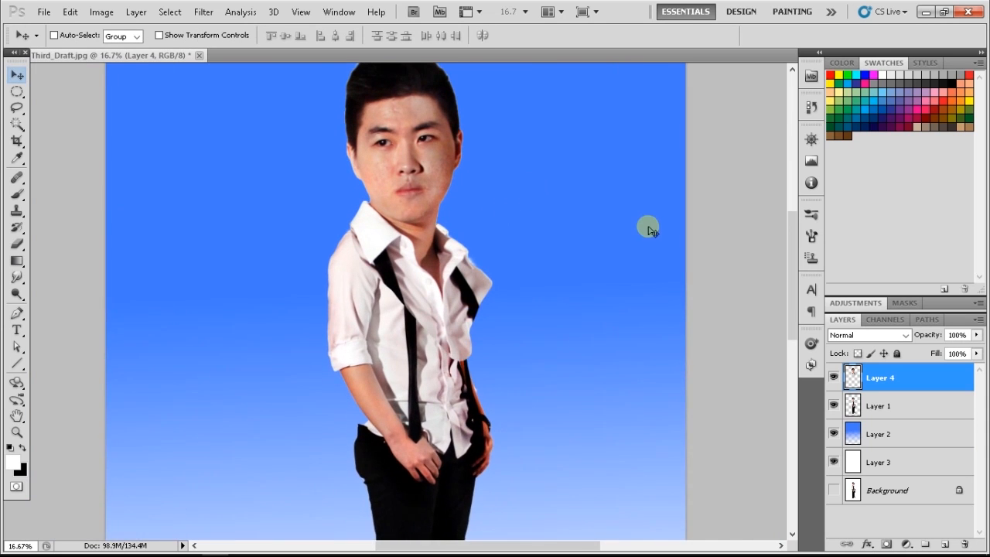
{"action": "scroll", "coordinate": [650, 248], "scroll_direction": "up", "scroll_amount": 2}
{"action": "key", "text": "ctrl+plus"}
{"action": "left_click", "coordinate": [886, 544]}
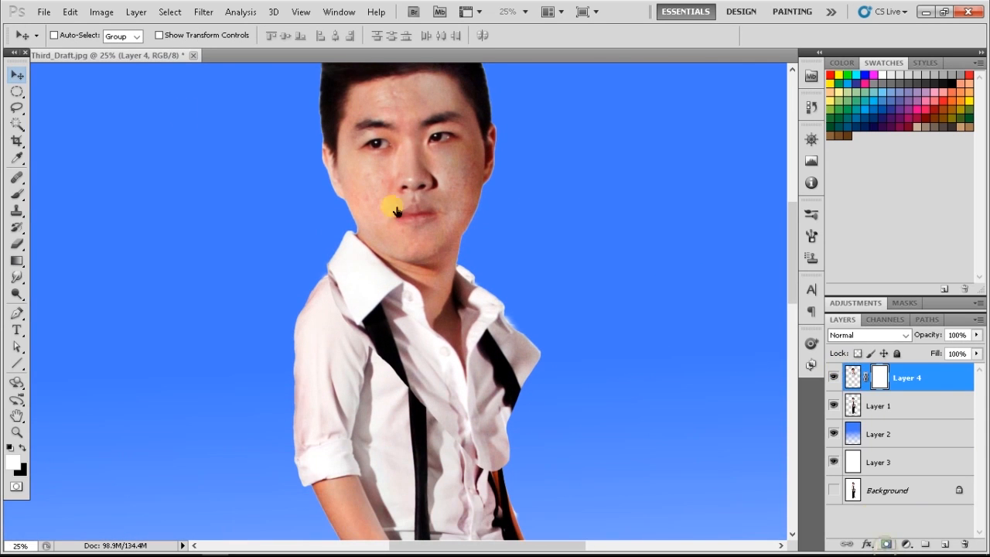
{"action": "left_click", "coordinate": [267, 546]}
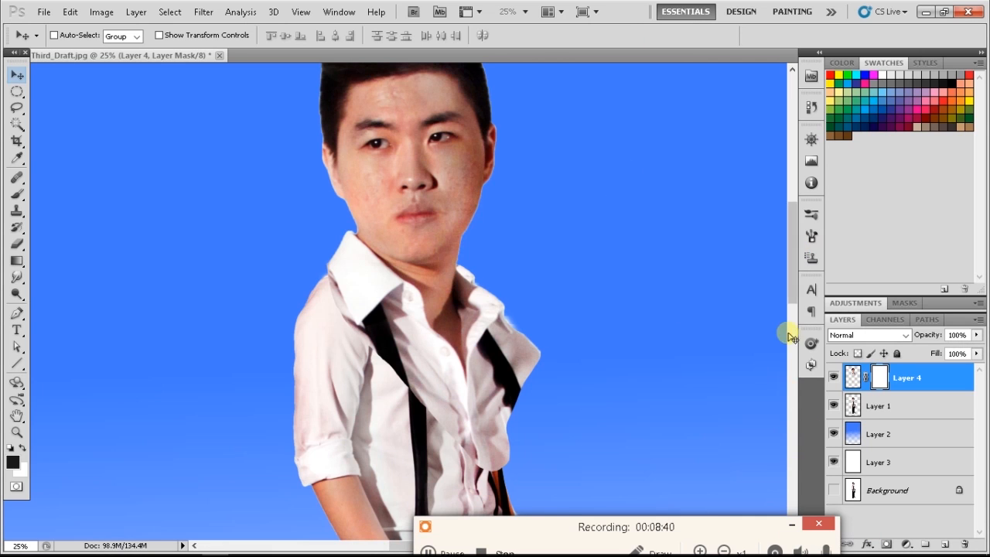
{"action": "scroll", "coordinate": [791, 337], "scroll_direction": "up", "scroll_amount": 2}
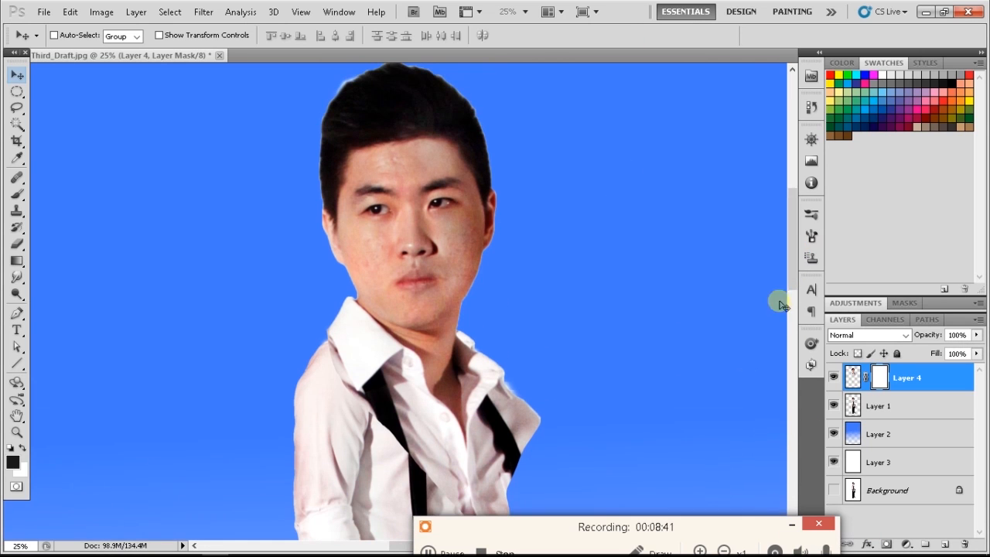
Step: Enlarge the Brush to size 150 and try to paint out the protruding shirt edge on Layer 4's mask
{"action": "left_click", "coordinate": [17, 194]}
{"action": "left_click", "coordinate": [23, 447]}
{"action": "key", "text": "bracketright"}
{"action": "key", "text": "bracketright"}
{"action": "key", "text": "bracketright"}
{"action": "key", "text": "bracketright"}
{"action": "key", "text": "bracketright"}
{"action": "key", "text": "bracketright"}
{"action": "key", "text": "bracketright"}
{"action": "key", "text": "bracketright"}
{"action": "key", "text": "bracketright"}
{"action": "key", "text": "bracketright"}
{"action": "key", "text": "bracketright"}
{"action": "scroll", "coordinate": [789, 298], "scroll_direction": "down", "scroll_amount": 5}
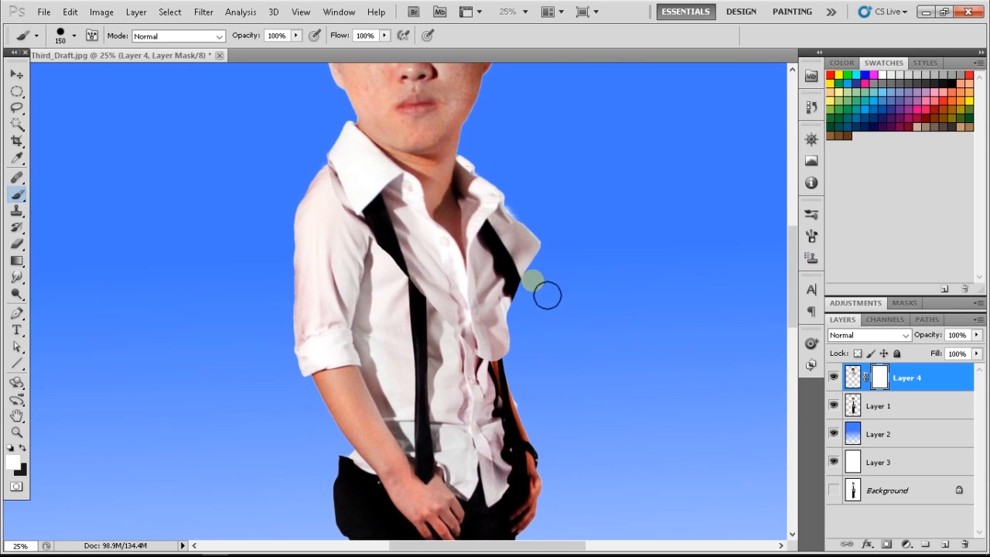
{"action": "mouse_move", "coordinate": [495, 236]}
{"action": "left_mouse_down"}
{"action": "mouse_move", "coordinate": [519, 392]}
{"action": "mouse_move", "coordinate": [522, 335]}
{"action": "left_mouse_up"}
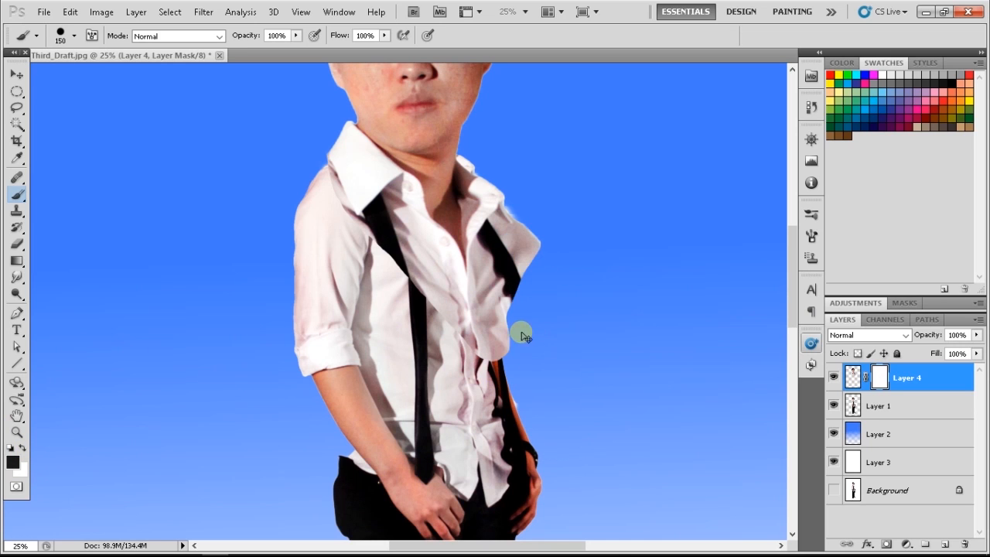
Step: Paint black on Layer 4's mask with a soft size 150 brush to blend the enlarged collar and suspenders into the original shirt
{"action": "left_click", "coordinate": [74, 35]}
{"action": "left_click", "coordinate": [53, 132]}
{"action": "left_click", "coordinate": [74, 35]}
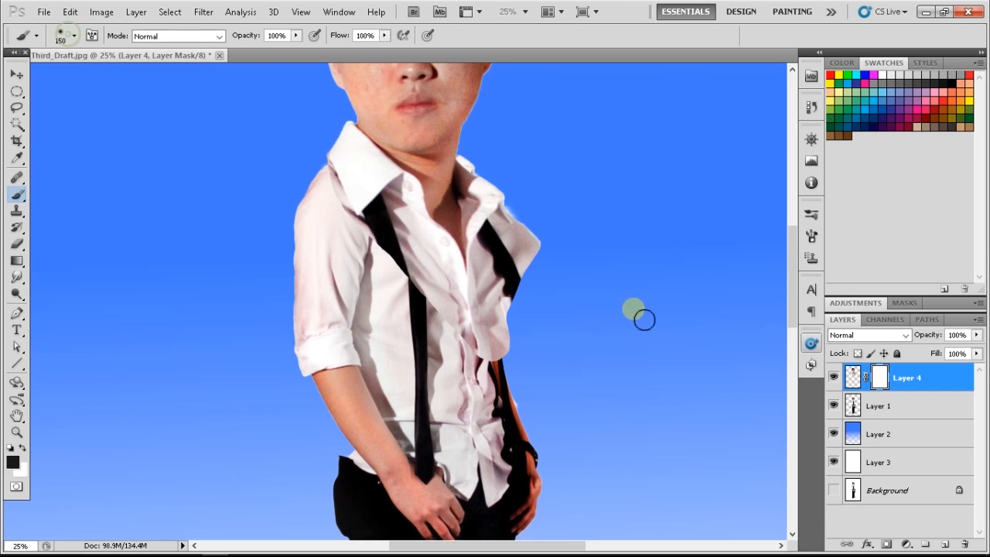
{"action": "mouse_move", "coordinate": [537, 232]}
{"action": "left_mouse_down"}
{"action": "mouse_move", "coordinate": [555, 263]}
{"action": "mouse_move", "coordinate": [507, 341]}
{"action": "left_mouse_up"}
{"action": "mouse_move", "coordinate": [456, 448]}
{"action": "left_mouse_down"}
{"action": "mouse_move", "coordinate": [510, 366]}
{"action": "mouse_move", "coordinate": [487, 412]}
{"action": "mouse_move", "coordinate": [425, 277]}
{"action": "mouse_move", "coordinate": [420, 297]}
{"action": "mouse_move", "coordinate": [400, 222]}
{"action": "mouse_move", "coordinate": [387, 257]}
{"action": "mouse_move", "coordinate": [401, 216]}
{"action": "mouse_move", "coordinate": [381, 237]}
{"action": "mouse_move", "coordinate": [393, 223]}
{"action": "mouse_move", "coordinate": [391, 256]}
{"action": "mouse_move", "coordinate": [423, 282]}
{"action": "mouse_move", "coordinate": [397, 236]}
{"action": "mouse_move", "coordinate": [418, 236]}
{"action": "mouse_move", "coordinate": [439, 275]}
{"action": "mouse_move", "coordinate": [421, 239]}
{"action": "mouse_move", "coordinate": [404, 227]}
{"action": "mouse_move", "coordinate": [421, 239]}
{"action": "mouse_move", "coordinate": [413, 226]}
{"action": "mouse_move", "coordinate": [472, 406]}
{"action": "left_mouse_up"}
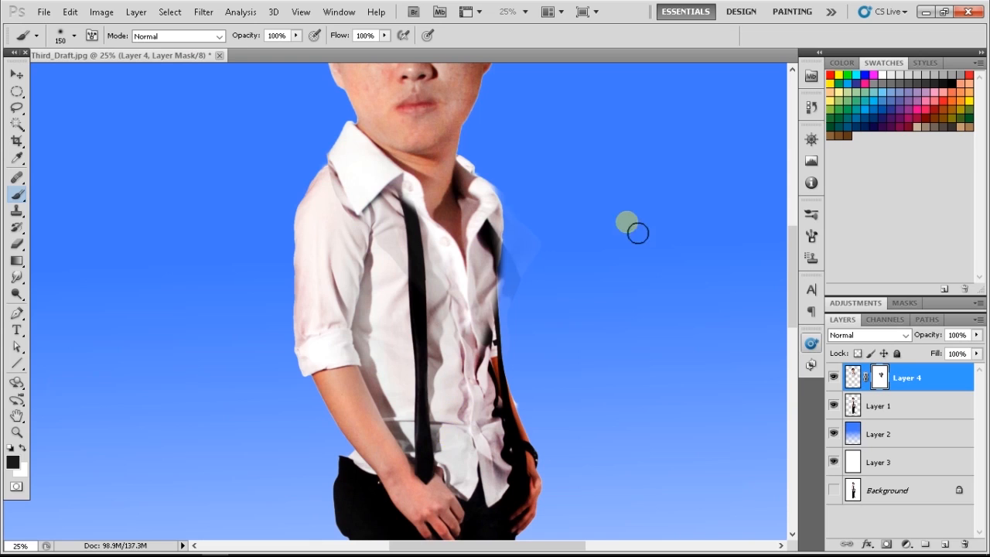
Step: Paint black on Layer 4's mask around the collar and shirt sides to fade the leftover edges into the body
{"action": "mouse_move", "coordinate": [524, 227]}
{"action": "left_mouse_down"}
{"action": "mouse_move", "coordinate": [532, 267]}
{"action": "mouse_move", "coordinate": [510, 239]}
{"action": "mouse_move", "coordinate": [493, 385]}
{"action": "left_mouse_up"}
{"action": "left_click", "coordinate": [341, 256]}
{"action": "mouse_move", "coordinate": [338, 210]}
{"action": "left_mouse_down"}
{"action": "mouse_move", "coordinate": [321, 172]}
{"action": "mouse_move", "coordinate": [380, 258]}
{"action": "mouse_move", "coordinate": [398, 225]}
{"action": "mouse_move", "coordinate": [415, 235]}
{"action": "mouse_move", "coordinate": [404, 224]}
{"action": "mouse_move", "coordinate": [417, 226]}
{"action": "mouse_move", "coordinate": [448, 296]}
{"action": "mouse_move", "coordinate": [436, 268]}
{"action": "mouse_move", "coordinate": [525, 299]}
{"action": "mouse_move", "coordinate": [527, 217]}
{"action": "mouse_move", "coordinate": [513, 318]}
{"action": "mouse_move", "coordinate": [518, 186]}
{"action": "mouse_move", "coordinate": [496, 173]}
{"action": "mouse_move", "coordinate": [538, 169]}
{"action": "mouse_move", "coordinate": [600, 199]}
{"action": "left_mouse_up"}
{"action": "scroll", "coordinate": [588, 191], "scroll_direction": "down", "scroll_amount": 3}
{"action": "scroll", "coordinate": [589, 191], "scroll_direction": "up", "scroll_amount": 4}
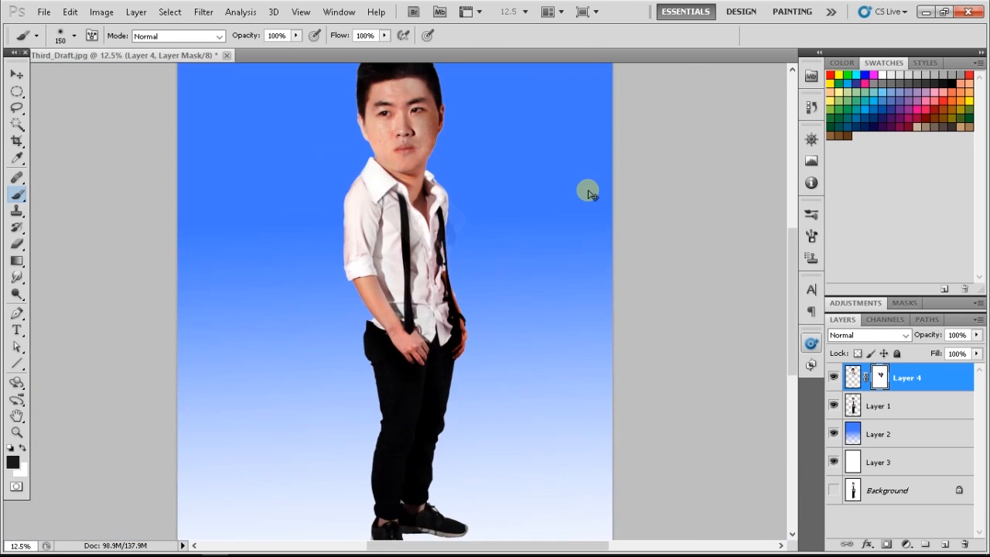
{"action": "scroll", "coordinate": [552, 265], "scroll_direction": "up", "scroll_amount": 3}
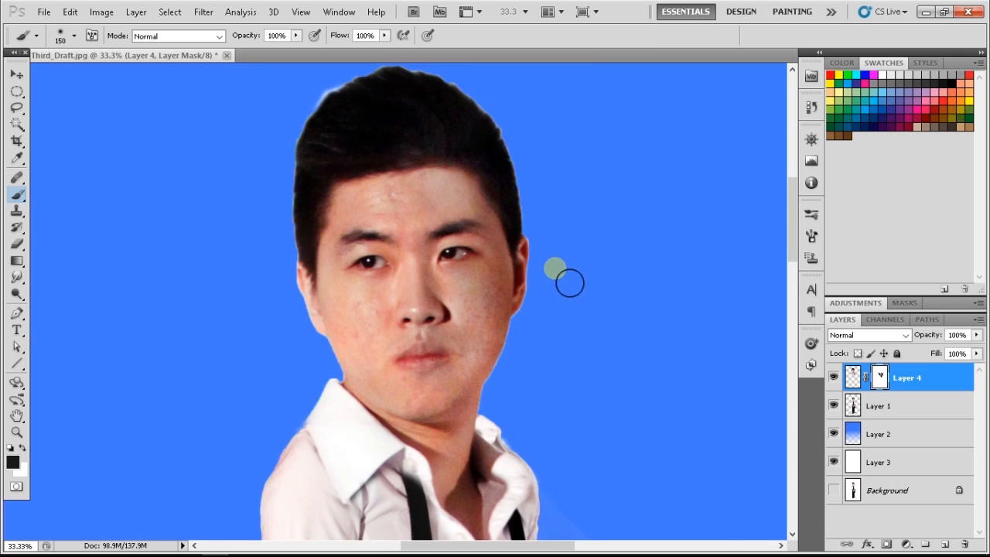
Step: Outline the mouth and surrounding skin on Layer 7 with the Lasso and copy it to a new layer
{"action": "scroll", "coordinate": [570, 284], "scroll_direction": "up", "scroll_amount": 2}
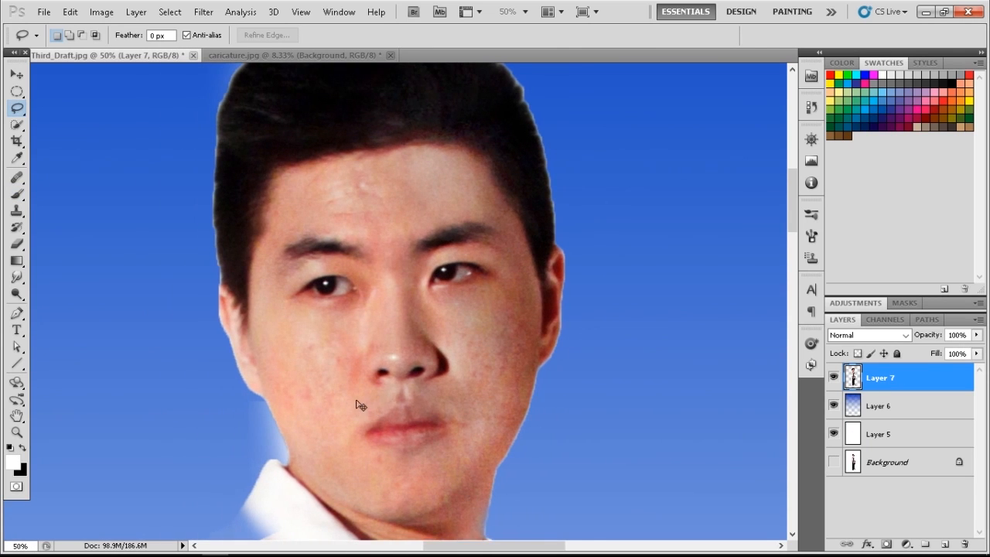
{"action": "scroll", "coordinate": [353, 410], "scroll_direction": "up", "scroll_amount": 1}
{"action": "left_click_drag", "start_coordinate": [793, 203], "coordinate": [789, 225]}
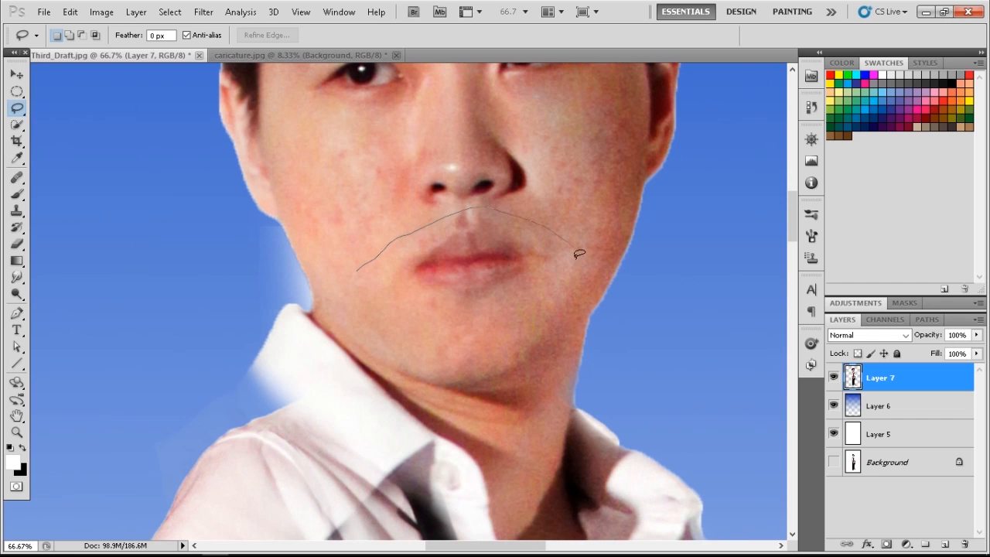
{"action": "left_click_drag", "start_coordinate": [369, 266], "coordinate": [362, 271]}
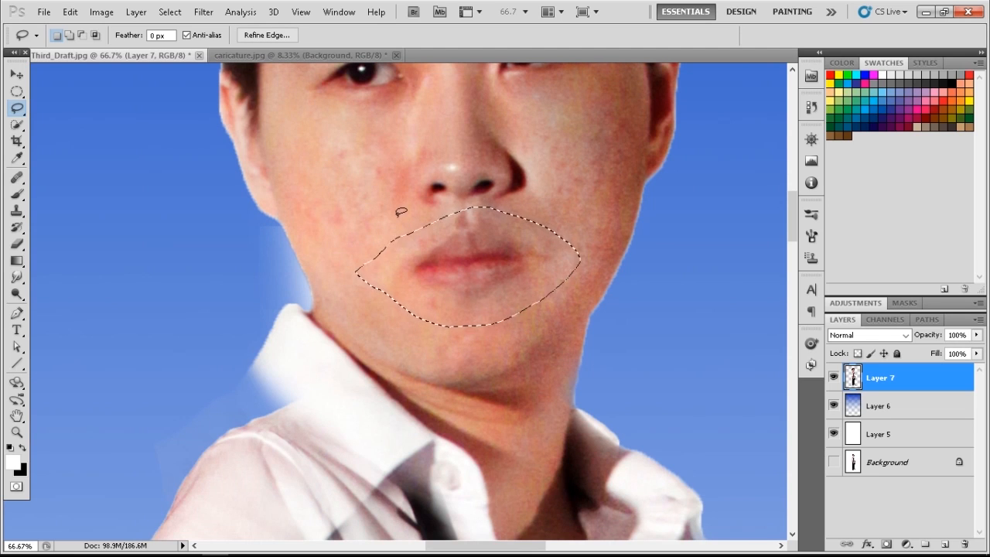
{"action": "key", "text": "ctrl+j"}
Step: Enlarge the copied mouth on Layer 8 proportionally about its centre to 189.11%
{"action": "left_click", "coordinate": [18, 78]}
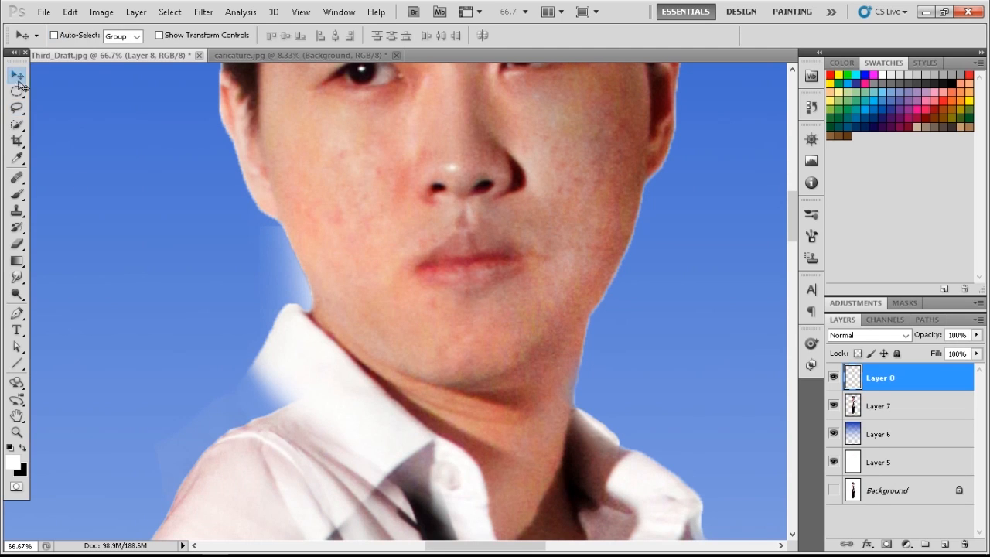
{"action": "key", "text": "ctrl+minus"}
{"action": "key", "text": "ctrl+minus"}
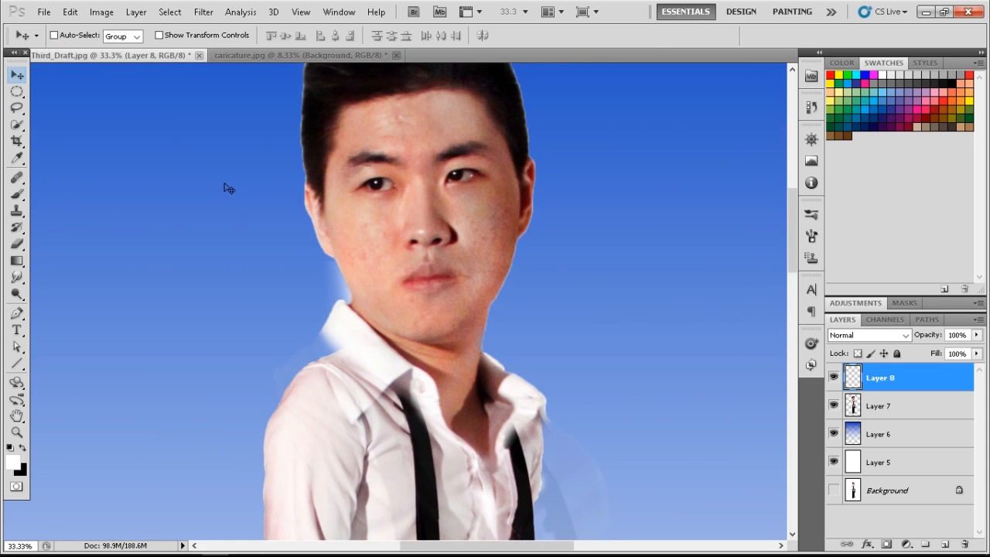
{"action": "key", "text": "ctrl+t"}
{"action": "left_click_drag", "start_coordinate": [375, 312], "coordinate": [331, 353]}
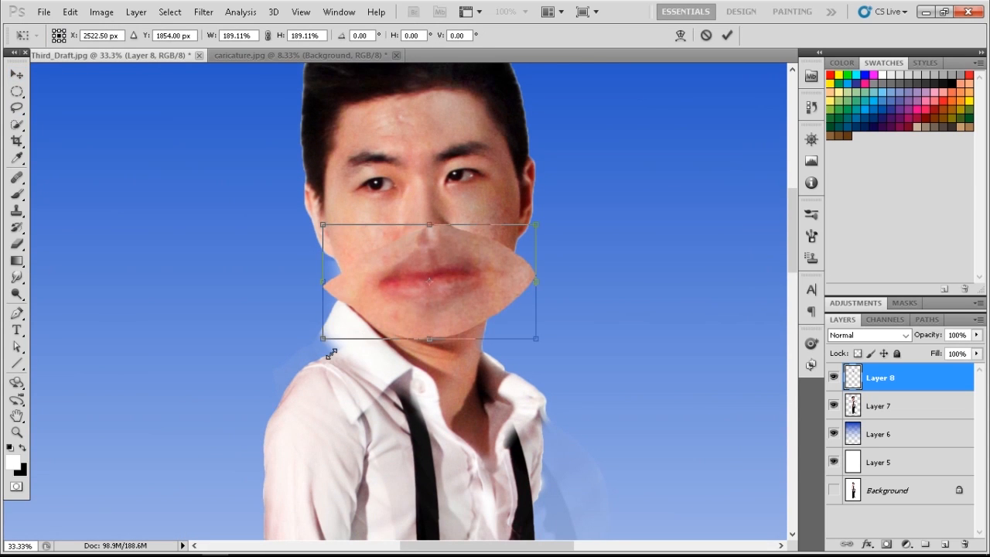
{"action": "key", "text": "Return"}
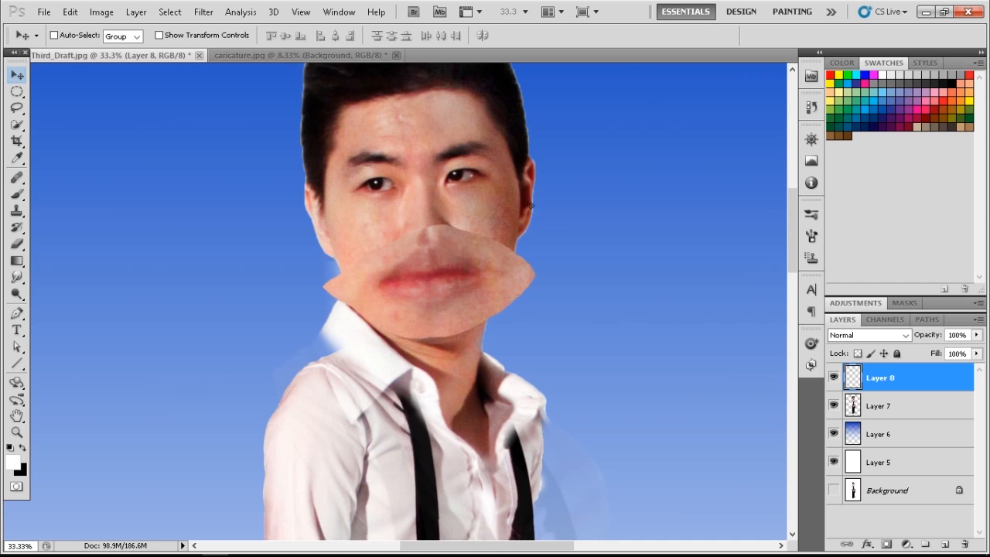
Step: Add a mask to Layer 8 and paint black with the size 150 brush to blend the enlarged mouth into the face
{"action": "scroll", "coordinate": [512, 297], "scroll_direction": "down", "scroll_amount": 3}
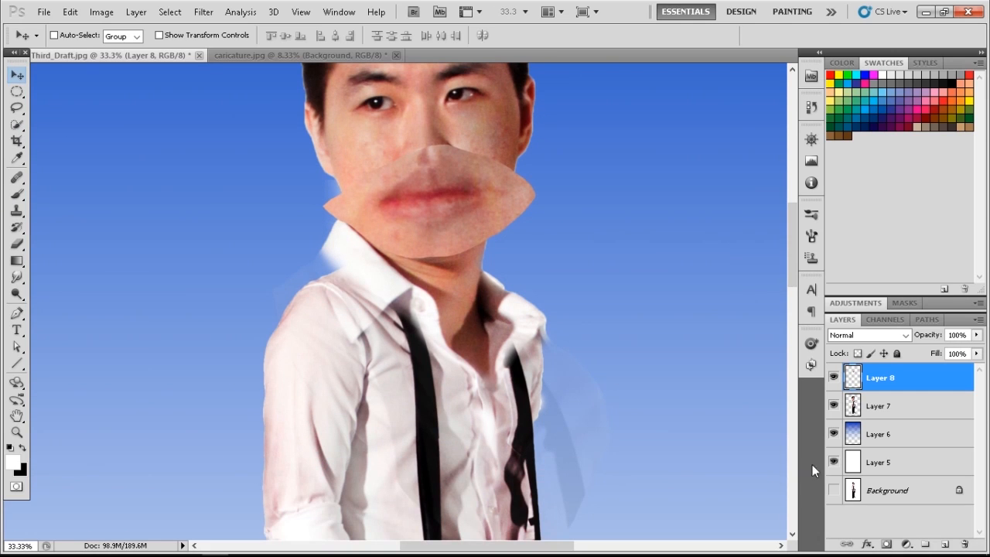
{"action": "left_click", "coordinate": [887, 544]}
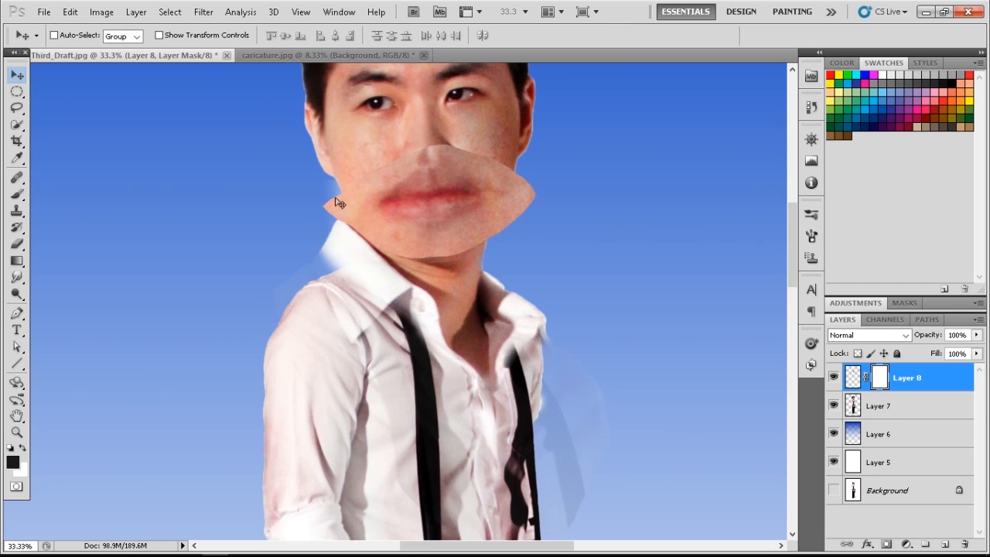
{"action": "key", "text": "ctrl+plus"}
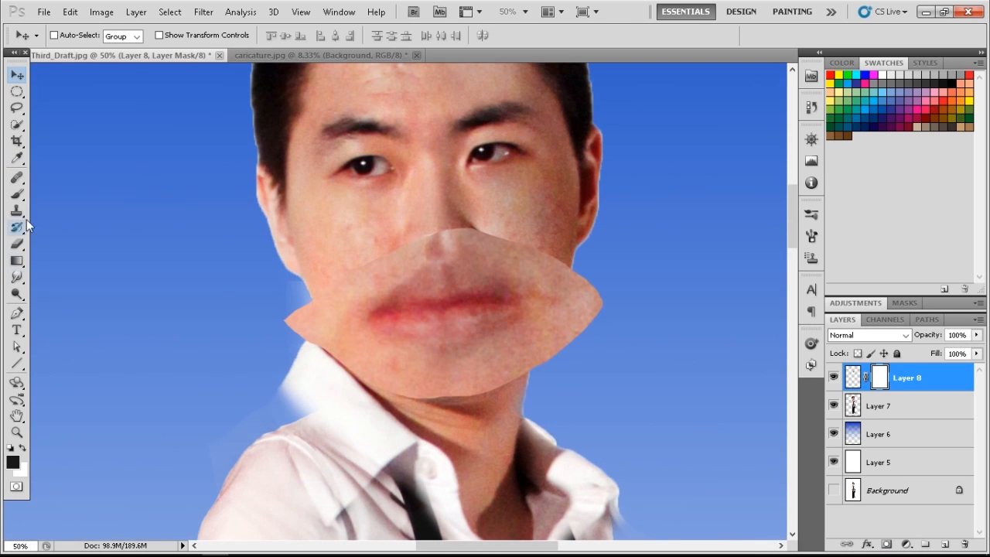
{"action": "left_click", "coordinate": [17, 194]}
{"action": "mouse_move", "coordinate": [392, 275]}
{"action": "left_mouse_down"}
{"action": "mouse_move", "coordinate": [467, 239]}
{"action": "mouse_move", "coordinate": [431, 254]}
{"action": "mouse_move", "coordinate": [558, 275]}
{"action": "mouse_move", "coordinate": [494, 240]}
{"action": "mouse_move", "coordinate": [633, 325]}
{"action": "mouse_move", "coordinate": [525, 416]}
{"action": "mouse_move", "coordinate": [542, 382]}
{"action": "mouse_move", "coordinate": [384, 414]}
{"action": "mouse_move", "coordinate": [332, 348]}
{"action": "left_mouse_up"}
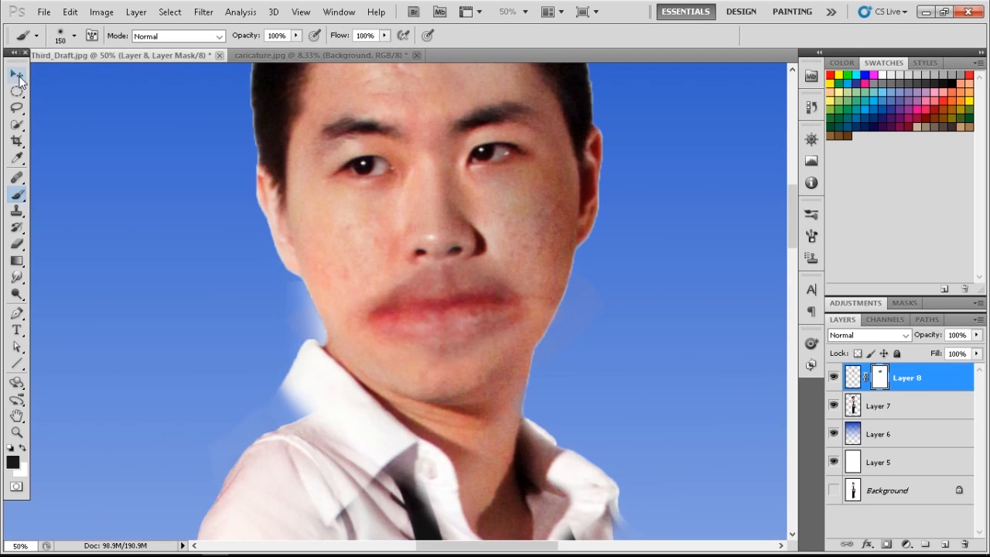
Step: Adjust the position of the enlarged mouth on Layer 8 beneath the nose
{"action": "left_click", "coordinate": [17, 75]}
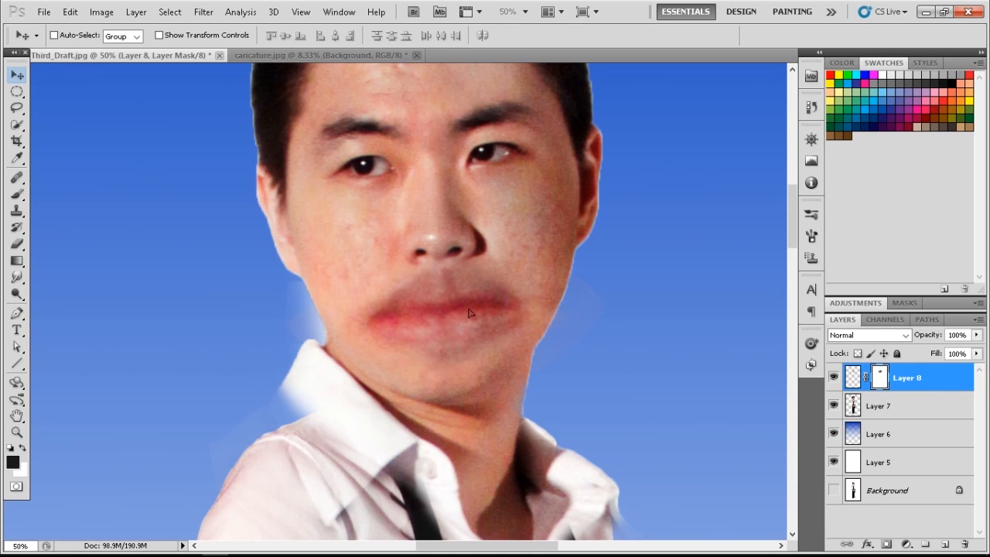
{"action": "left_click_drag", "start_coordinate": [474, 312], "coordinate": [461, 289]}
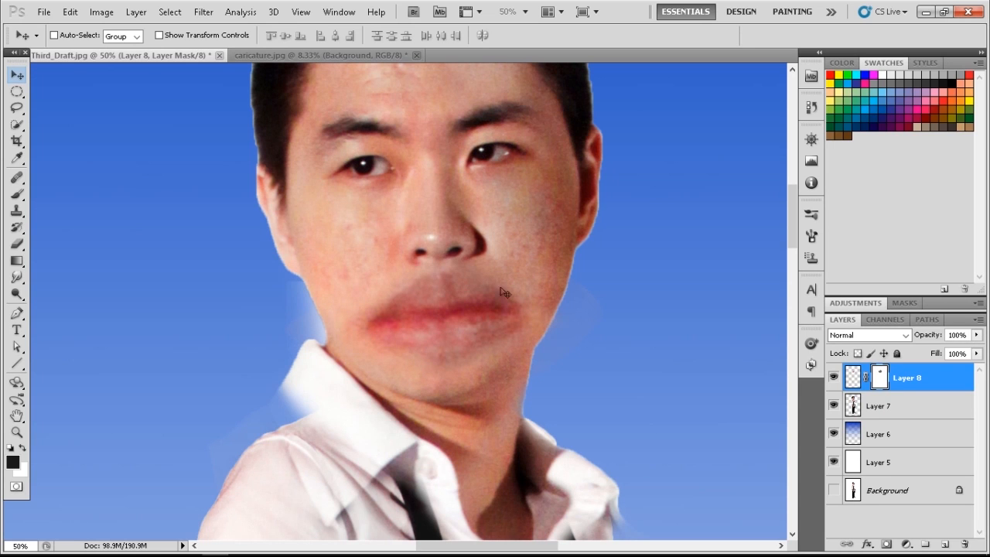
{"action": "key", "text": "ctrl+minus"}
{"action": "key", "text": "ctrl+plus"}
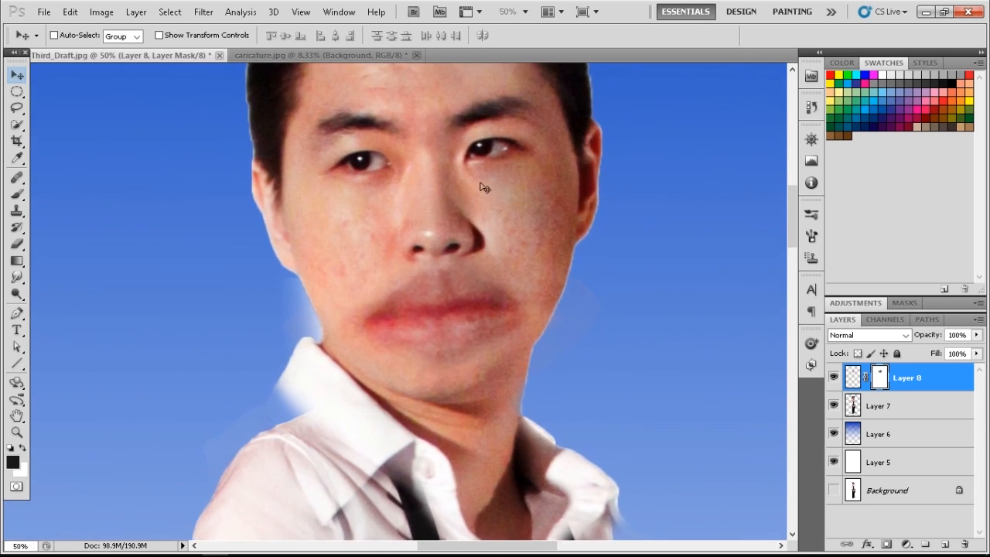
Step: Outline the nose from brow to upper lip on Layer 7 with the Lasso and copy it to a new layer
{"action": "key", "text": "ctrl+plus"}
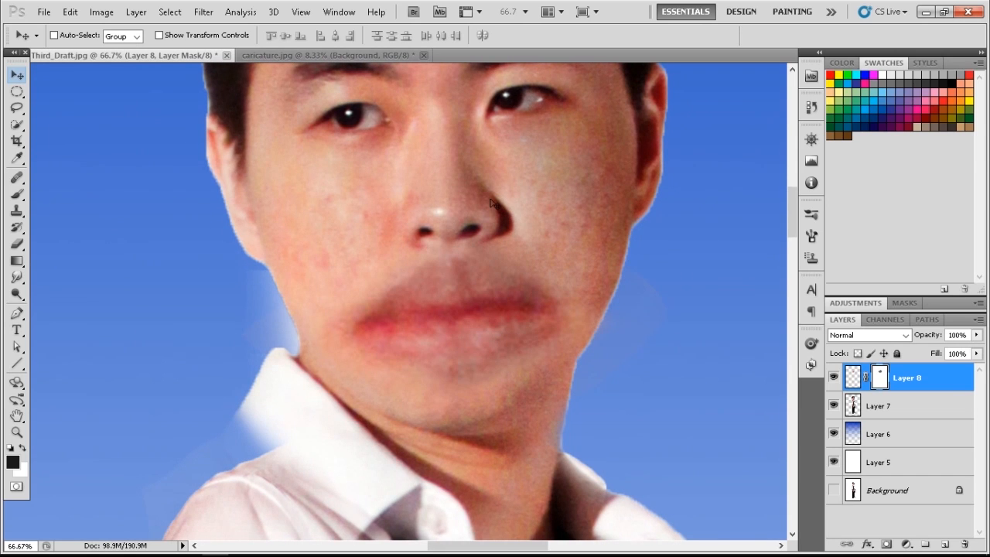
{"action": "scroll", "coordinate": [490, 202], "scroll_direction": "up", "scroll_amount": 3}
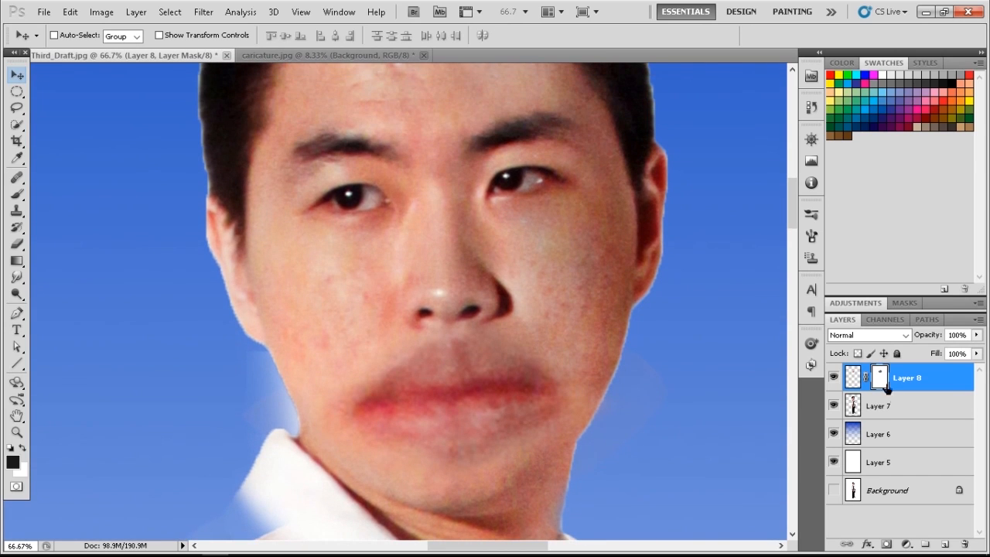
{"action": "left_click", "coordinate": [897, 406]}
{"action": "left_click", "coordinate": [17, 107]}
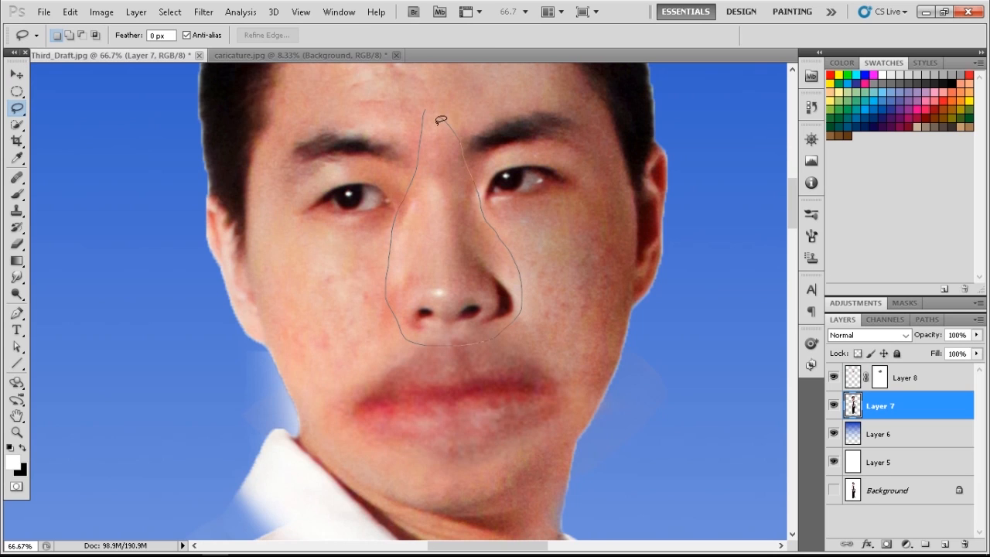
{"action": "left_click_drag", "start_coordinate": [430, 115], "coordinate": [430, 114]}
{"action": "key", "text": "ctrl+j"}
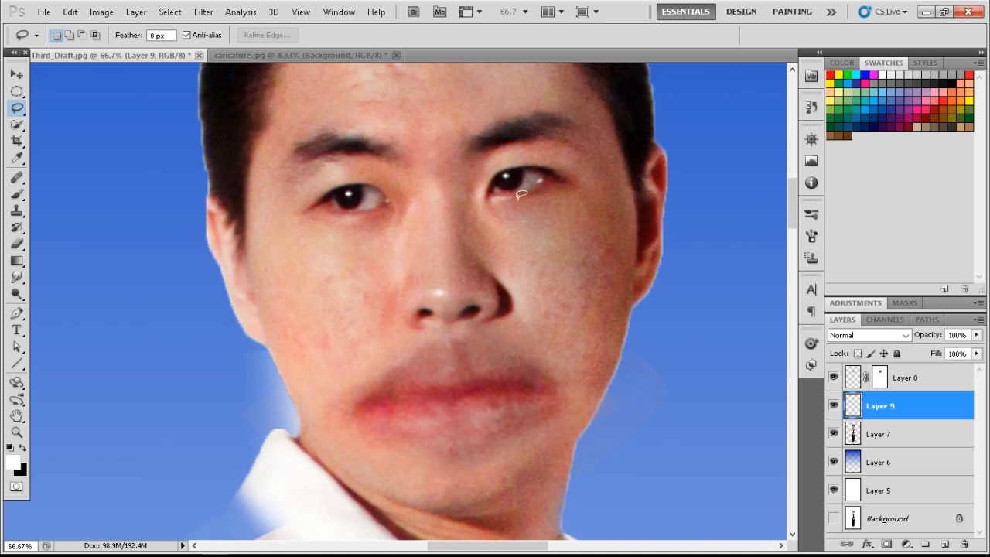
Step: Paint black on Layer 8's mask with the size 150 brush to soften the skin around the mouth's corner
{"action": "key", "text": "ctrl+minus"}
{"action": "key", "text": "ctrl+minus"}
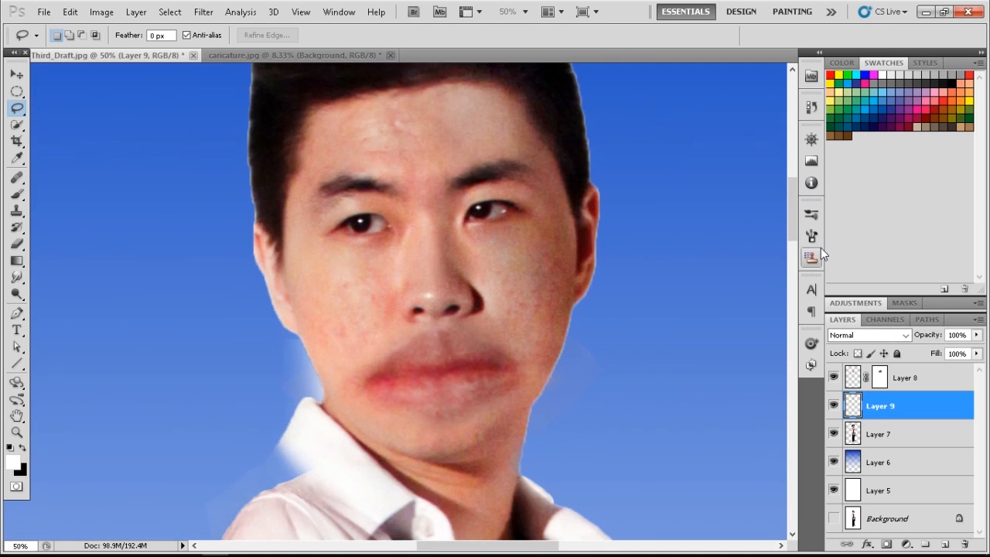
{"action": "key", "text": "ctrl+plus"}
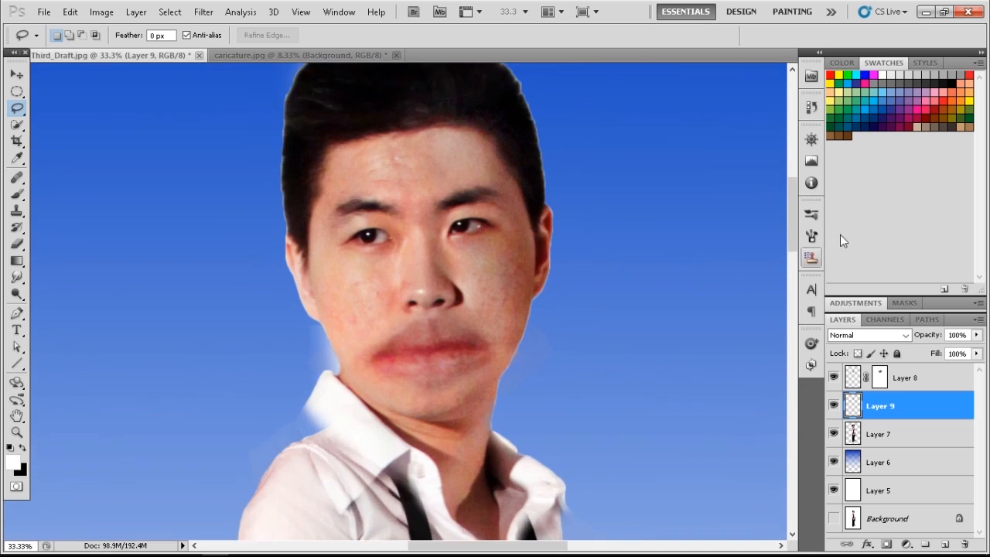
{"action": "left_click", "coordinate": [880, 377]}
{"action": "left_click", "coordinate": [11, 196]}
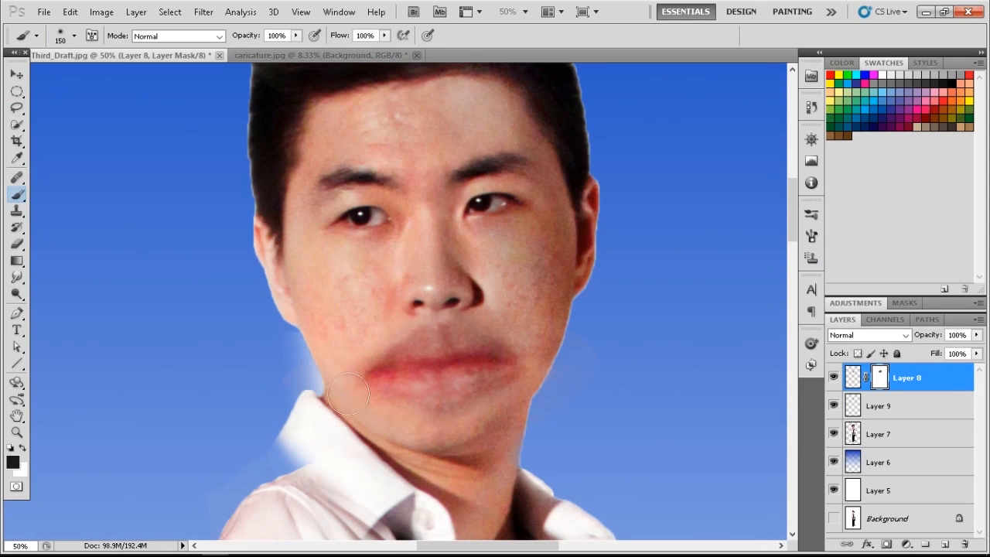
{"action": "left_click_drag", "start_coordinate": [377, 360], "coordinate": [402, 396]}
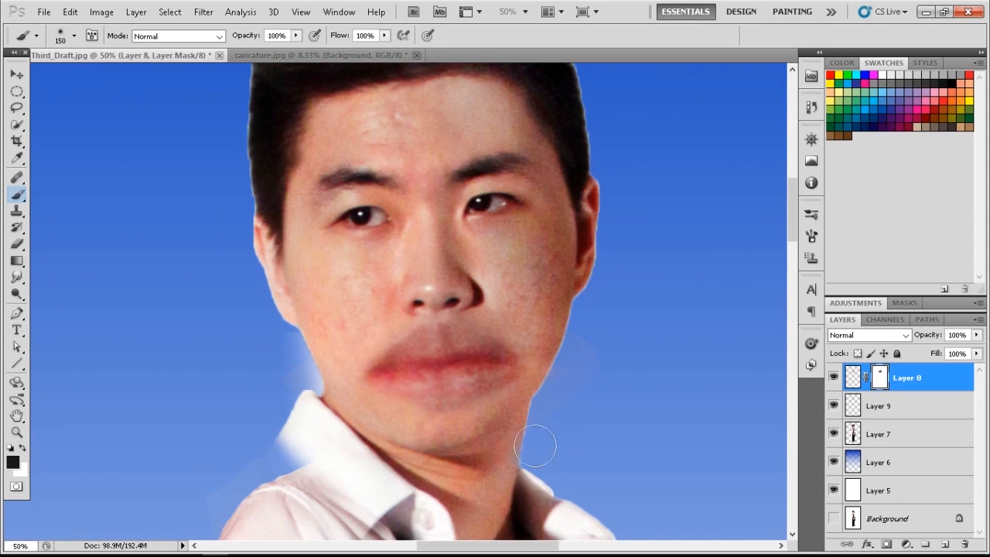
Step: Enlarge the copied nose on Layer 9 proportionally about its centre to 145.16%
{"action": "scroll", "coordinate": [607, 251], "scroll_direction": "up", "scroll_amount": 2}
{"action": "left_click", "coordinate": [947, 413]}
{"action": "key", "text": "x"}
{"action": "key", "text": "ctrl+t"}
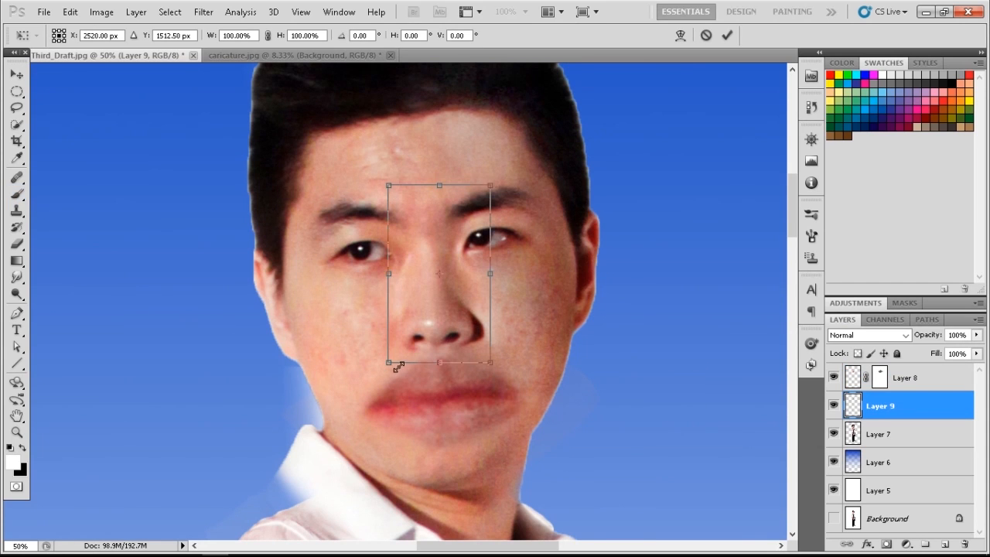
{"action": "left_click_drag", "start_coordinate": [389, 186], "coordinate": [365, 146]}
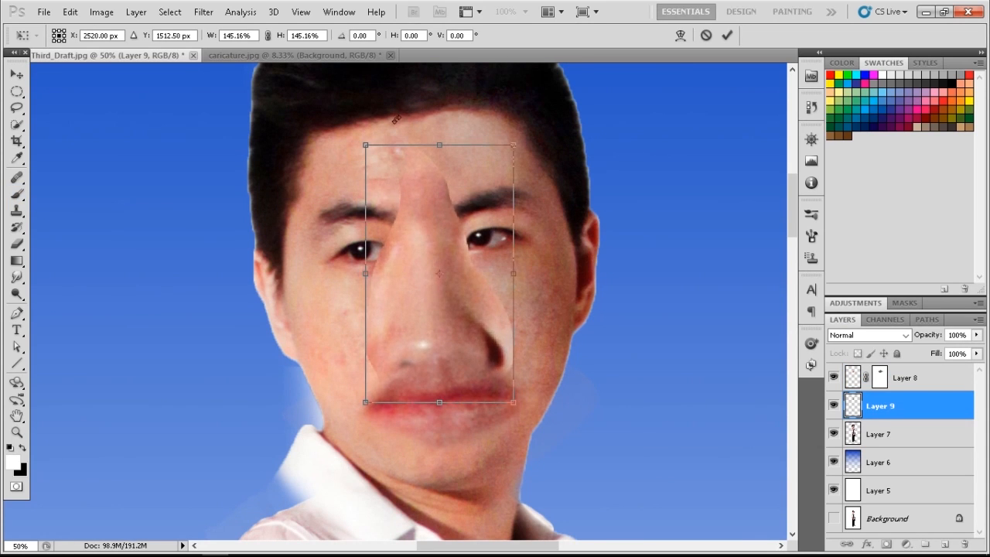
{"action": "key", "text": "Return"}
Step: Move the enlarged nose on Layer 9 up clear of the lips and scale it proportionally to 94.20%
{"action": "key", "text": "b"}
{"action": "key", "text": "ctrl+Tab"}
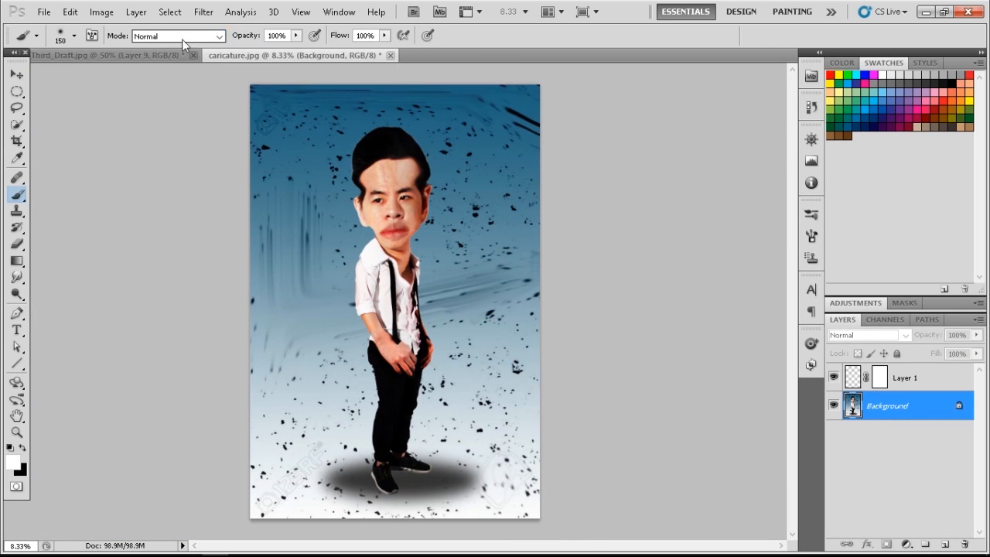
{"action": "left_click", "coordinate": [174, 54]}
{"action": "key", "text": "v"}
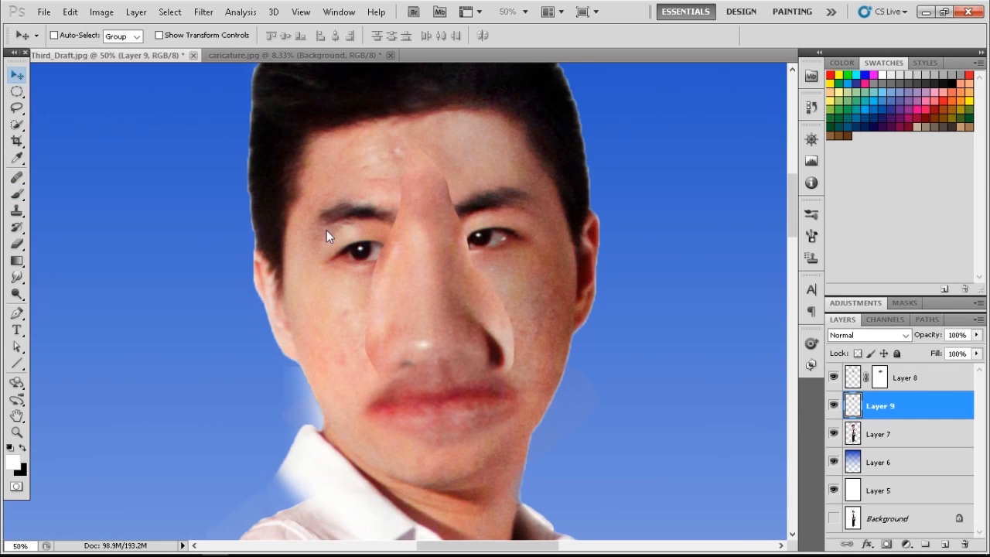
{"action": "left_click_drag", "start_coordinate": [431, 316], "coordinate": [438, 298]}
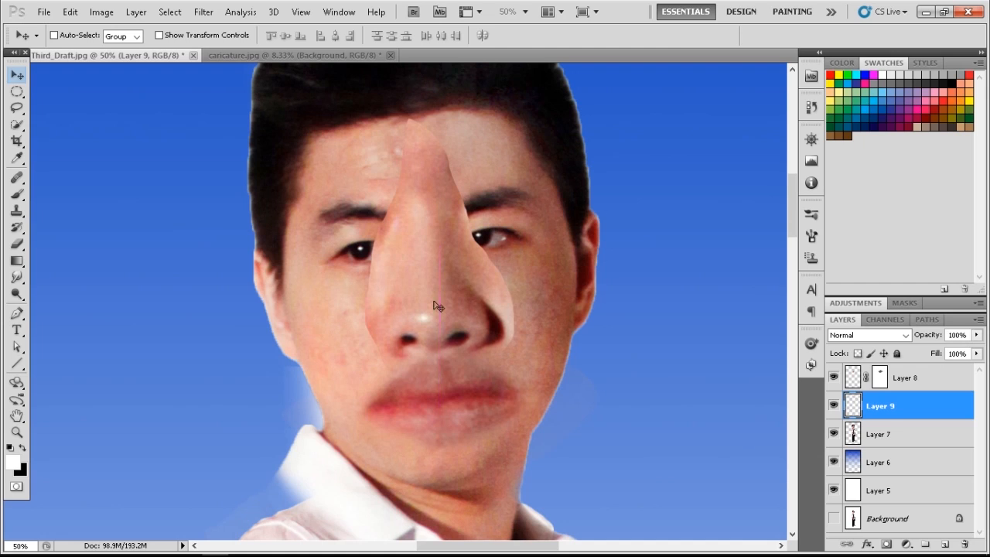
{"action": "key", "text": "ctrl+t"}
{"action": "left_click_drag", "start_coordinate": [365, 119], "coordinate": [372, 127]}
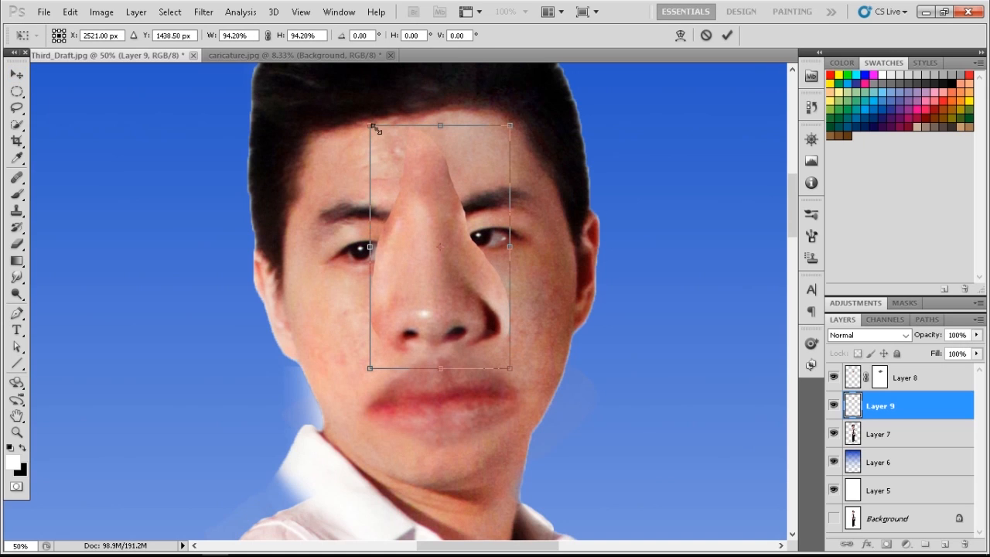
{"action": "key", "text": "Return"}
Step: Add a mask to Layer 9 and paint black with the size 150 brush to blend the nose's edges into the face
{"action": "left_click", "coordinate": [886, 545]}
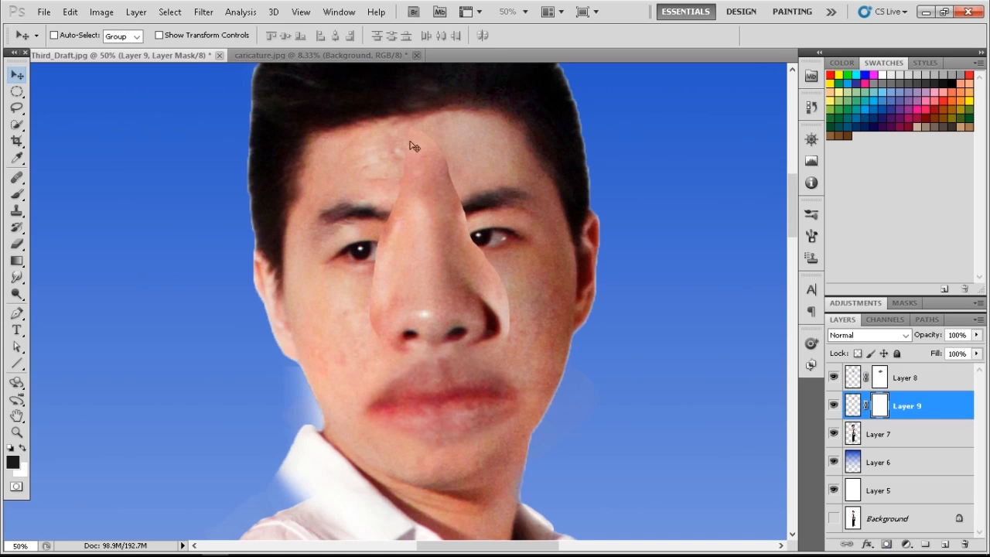
{"action": "left_click", "coordinate": [17, 193]}
{"action": "mouse_move", "coordinate": [434, 185]}
{"action": "left_mouse_down"}
{"action": "mouse_move", "coordinate": [423, 211]}
{"action": "mouse_move", "coordinate": [464, 235]}
{"action": "mouse_move", "coordinate": [501, 219]}
{"action": "mouse_move", "coordinate": [543, 344]}
{"action": "mouse_move", "coordinate": [495, 229]}
{"action": "mouse_move", "coordinate": [379, 204]}
{"action": "mouse_move", "coordinate": [391, 290]}
{"action": "mouse_move", "coordinate": [396, 281]}
{"action": "mouse_move", "coordinate": [377, 374]}
{"action": "left_mouse_up"}
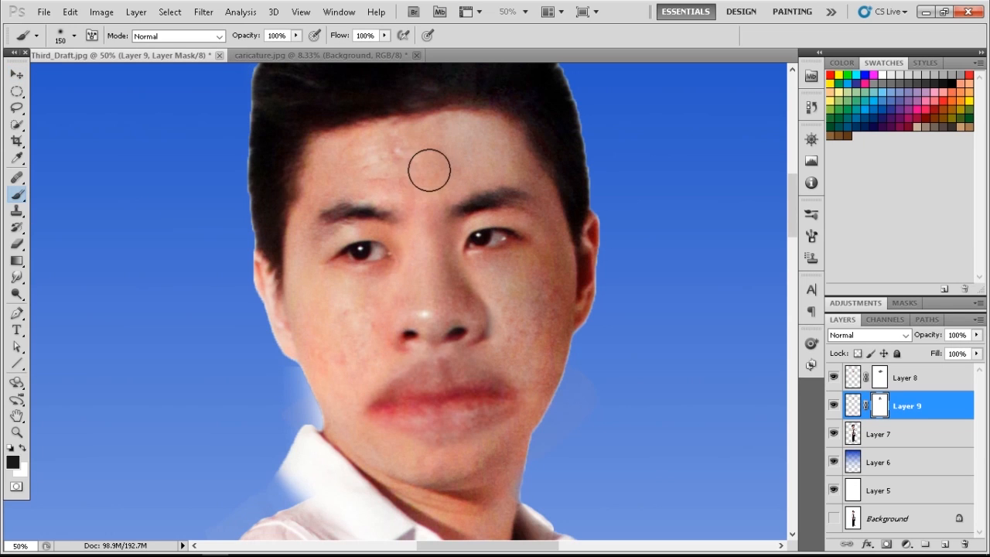
{"action": "key", "text": "ctrl+minus"}
{"action": "key", "text": "ctrl+minus"}
{"action": "key", "text": "ctrl+minus"}
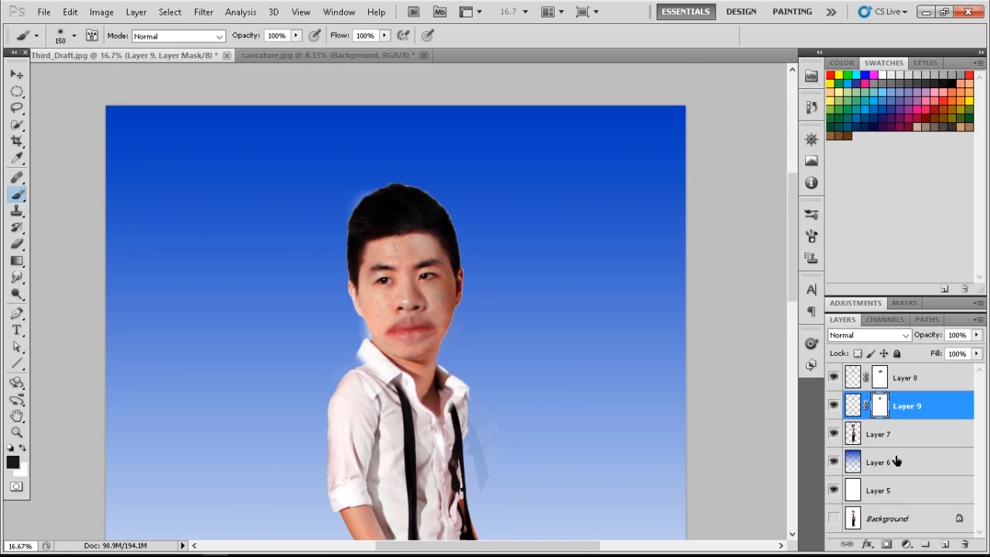
Step: Paint white over the collar's faded edge on Layer 7 with the Brush reduced to size 80
{"action": "scroll", "coordinate": [287, 302], "scroll_direction": "down", "scroll_amount": 3}
{"action": "key", "text": "ctrl+plus"}
{"action": "key", "text": "ctrl+plus"}
{"action": "key", "text": "ctrl+plus"}
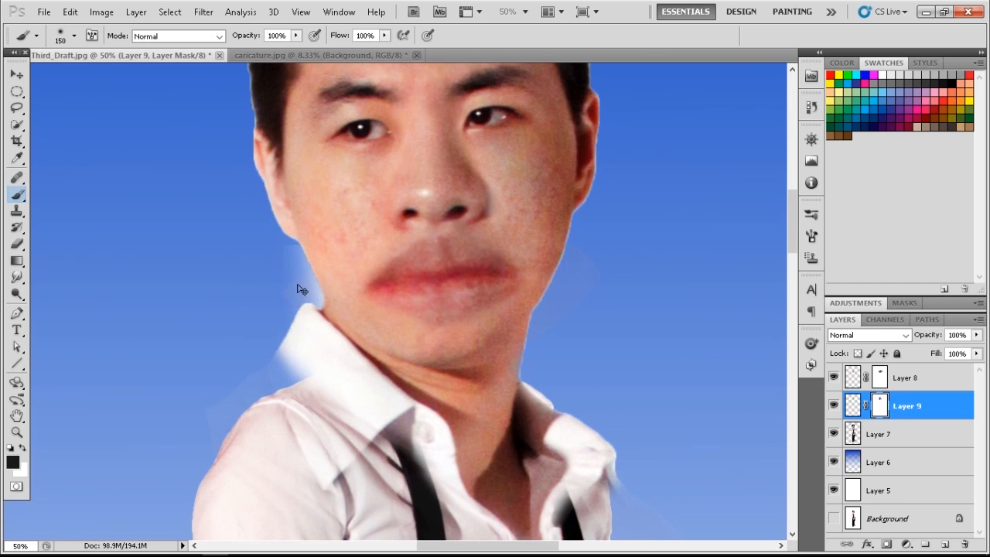
{"action": "left_click", "coordinate": [849, 442]}
{"action": "key", "text": "x"}
{"action": "left_click", "coordinate": [298, 358]}
{"action": "key", "text": "bracketleft"}
{"action": "key", "text": "bracketleft"}
{"action": "key", "text": "bracketleft"}
{"action": "key", "text": "bracketleft"}
{"action": "mouse_move", "coordinate": [327, 376]}
{"action": "left_mouse_down"}
{"action": "mouse_move", "coordinate": [331, 411]}
{"action": "mouse_move", "coordinate": [323, 400]}
{"action": "mouse_move", "coordinate": [348, 454]}
{"action": "mouse_move", "coordinate": [370, 447]}
{"action": "left_mouse_up"}
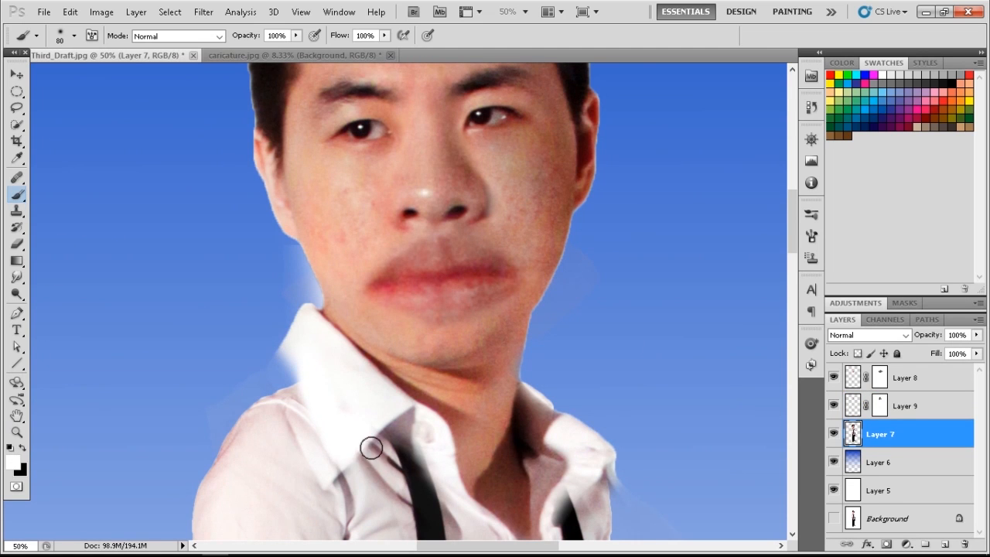
Step: Undo the last collar strokes on Layer 7 and repaint the collar's outer edge and lower flap solid white
{"action": "left_click_drag", "start_coordinate": [314, 378], "coordinate": [309, 399]}
{"action": "key", "text": "ctrl+alt+z"}
{"action": "key", "text": "ctrl+alt+z"}
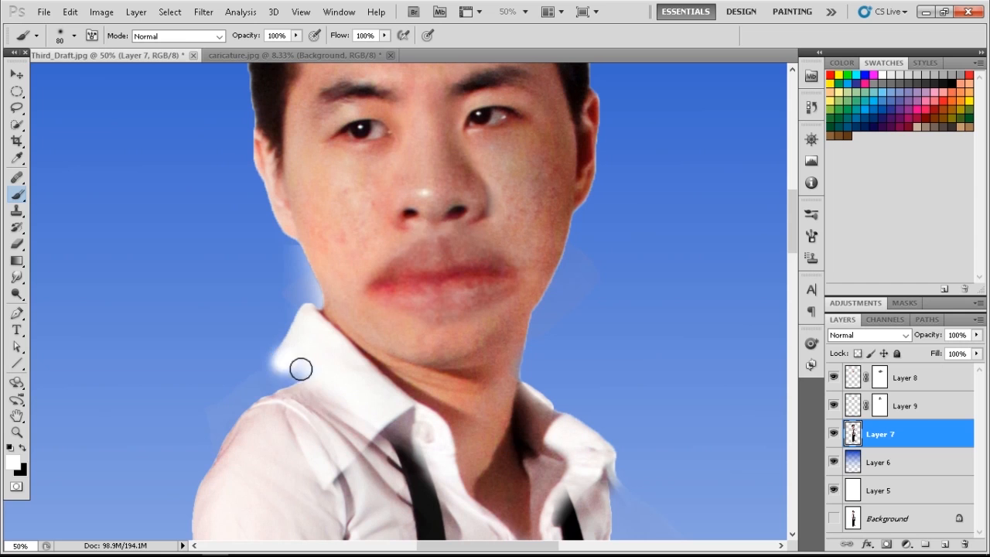
{"action": "mouse_move", "coordinate": [302, 385]}
{"action": "left_mouse_down"}
{"action": "mouse_move", "coordinate": [315, 441]}
{"action": "mouse_move", "coordinate": [326, 400]}
{"action": "mouse_move", "coordinate": [358, 421]}
{"action": "mouse_move", "coordinate": [350, 455]}
{"action": "mouse_move", "coordinate": [381, 439]}
{"action": "mouse_move", "coordinate": [341, 462]}
{"action": "left_mouse_up"}
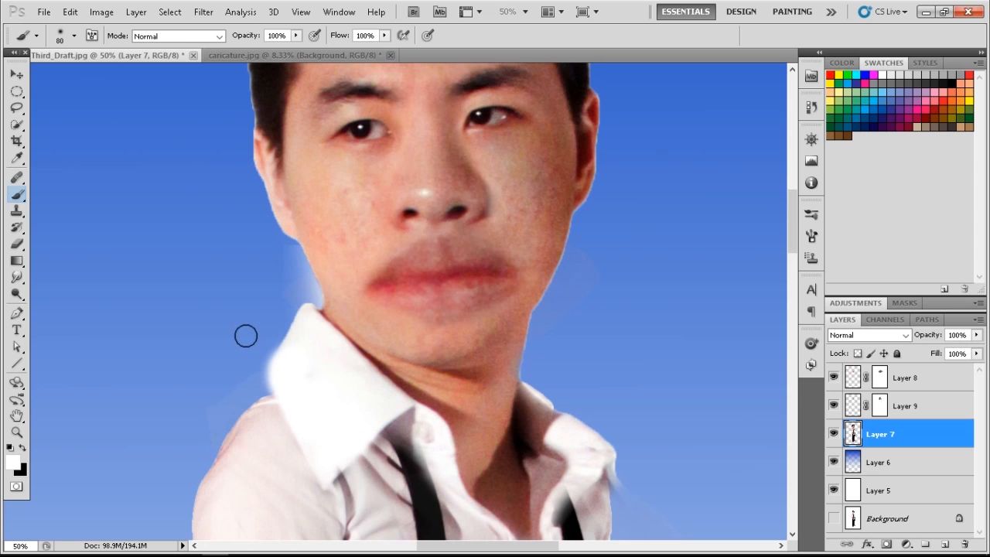
Step: Outline the man's left ear on Layer 7 with the Lasso and copy it to a new layer
{"action": "key", "text": "ctrl+minus"}
{"action": "key", "text": "ctrl+minus"}
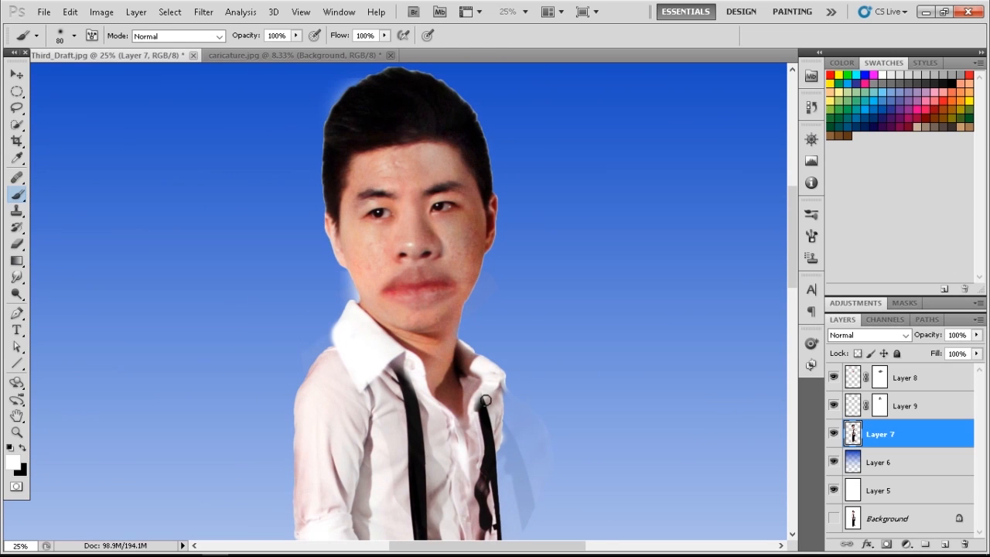
{"action": "scroll", "coordinate": [489, 356], "scroll_direction": "up", "scroll_amount": 2}
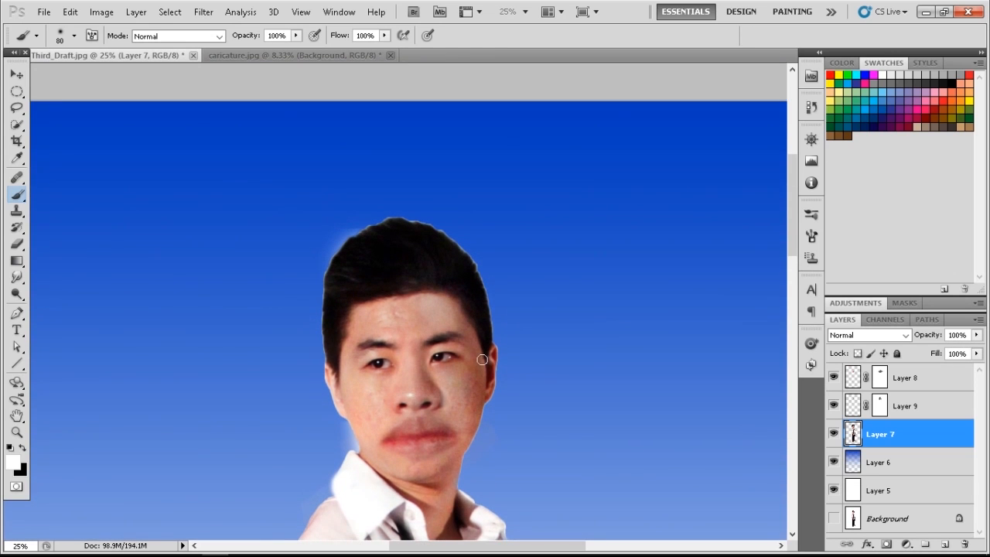
{"action": "key", "text": "ctrl+plus"}
{"action": "scroll", "coordinate": [454, 368], "scroll_direction": "down", "scroll_amount": 3}
{"action": "scroll", "coordinate": [464, 340], "scroll_direction": "up", "scroll_amount": 3}
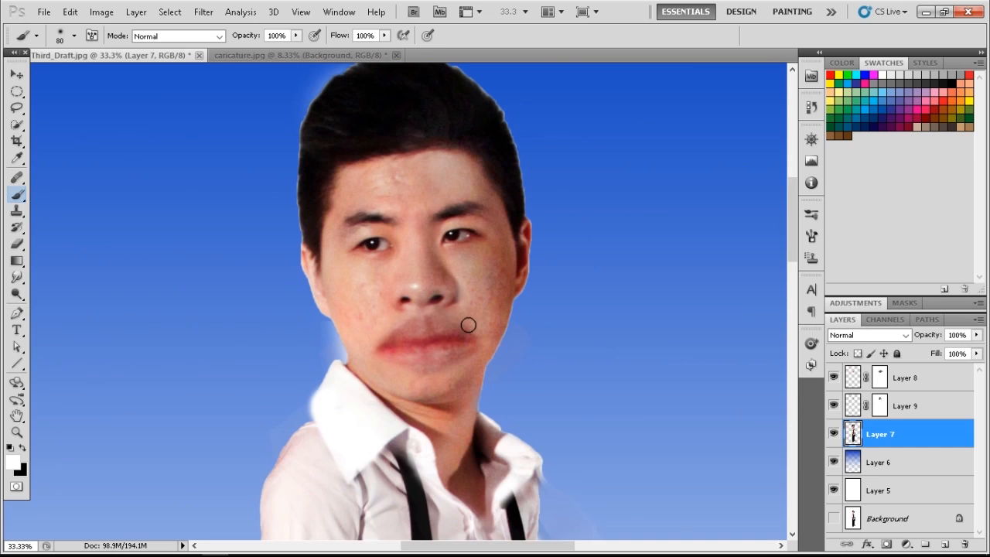
{"action": "key", "text": "ctrl+plus"}
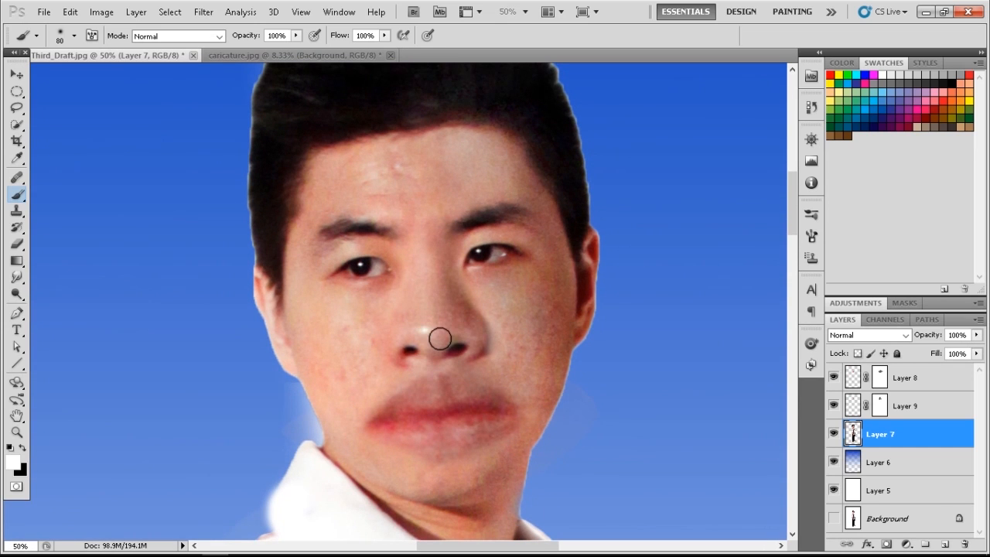
{"action": "left_click", "coordinate": [17, 107]}
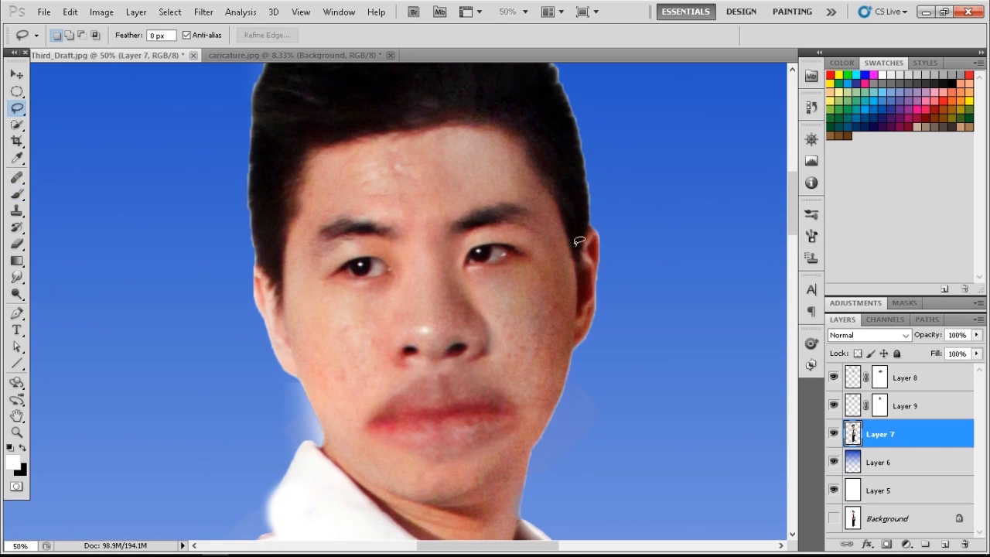
{"action": "left_click_drag", "start_coordinate": [619, 279], "coordinate": [591, 216]}
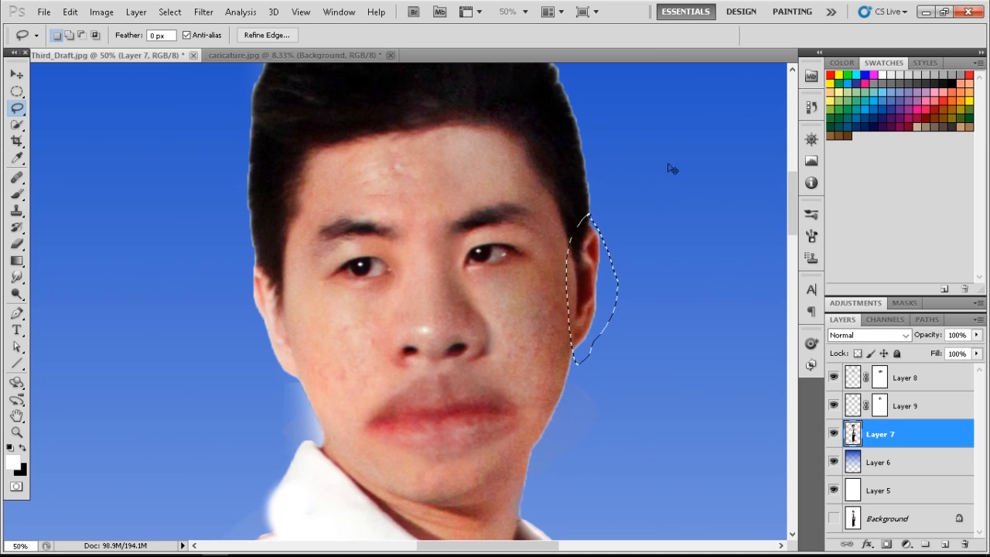
{"action": "key", "text": "ctrl+j"}
Step: Enlarge the copied left ear on Layer 10, then add a mask and paint black to blend its edges into the head
{"action": "left_click", "coordinate": [17, 75]}
{"action": "key", "text": "ctrl+t"}
{"action": "left_click_drag", "start_coordinate": [566, 214], "coordinate": [535, 190]}
{"action": "key", "text": "Return"}
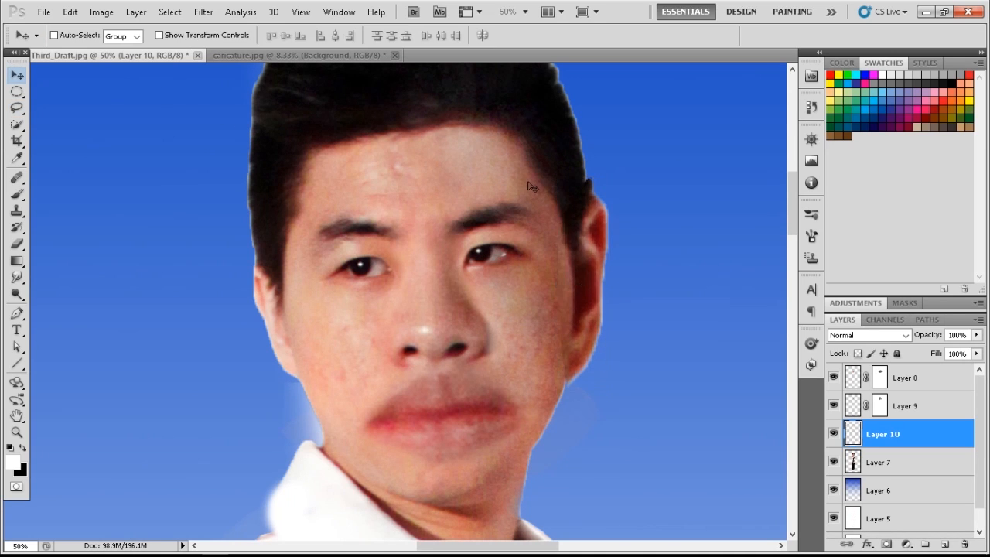
{"action": "left_click", "coordinate": [887, 546]}
{"action": "key", "text": "x"}
{"action": "key", "text": "b"}
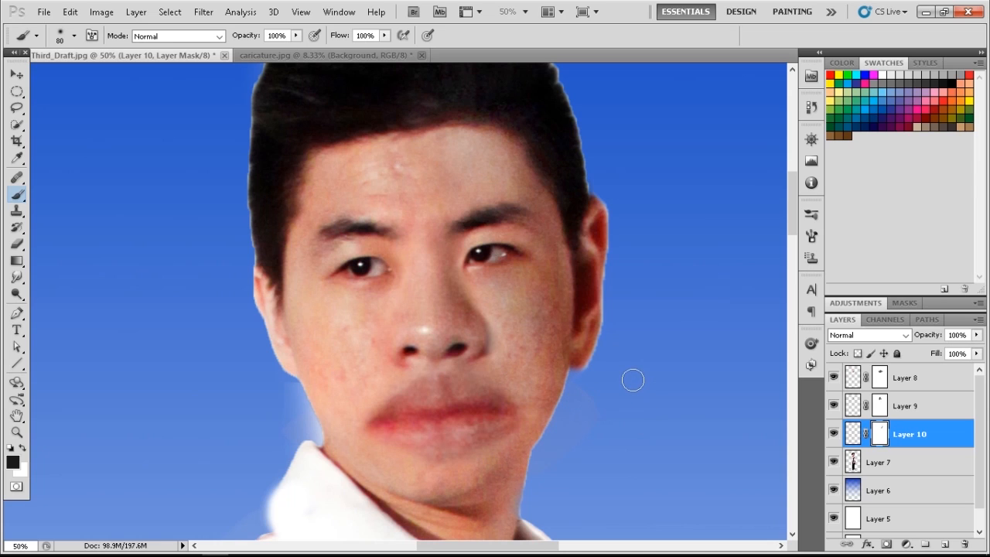
Step: Outline the man's right ear on Layer 7 with the Lasso and copy it to a new layer
{"action": "left_click", "coordinate": [903, 457]}
{"action": "left_click", "coordinate": [16, 108]}
{"action": "mouse_move", "coordinate": [236, 242]}
{"action": "left_mouse_down"}
{"action": "mouse_move", "coordinate": [246, 328]}
{"action": "mouse_move", "coordinate": [261, 253]}
{"action": "mouse_move", "coordinate": [272, 257]}
{"action": "mouse_move", "coordinate": [229, 226]}
{"action": "left_mouse_up"}
{"action": "key", "text": "ctrl+j"}
Step: Enlarge the copied right ear on Layer 11, then add a mask and paint black to blend its edges into the head
{"action": "key", "text": "ctrl+t"}
{"action": "key", "text": "Return"}
{"action": "left_click", "coordinate": [886, 545]}
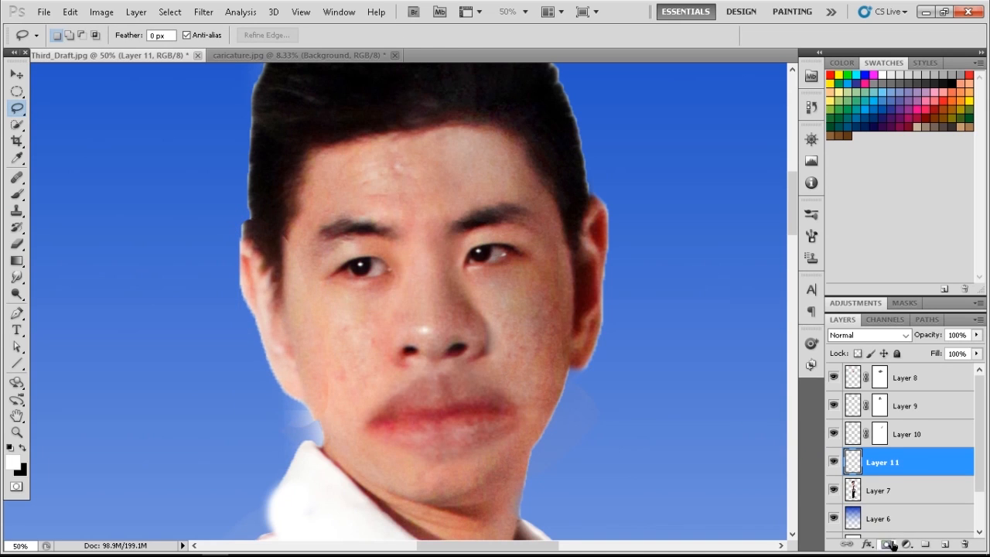
{"action": "left_click", "coordinate": [18, 195]}
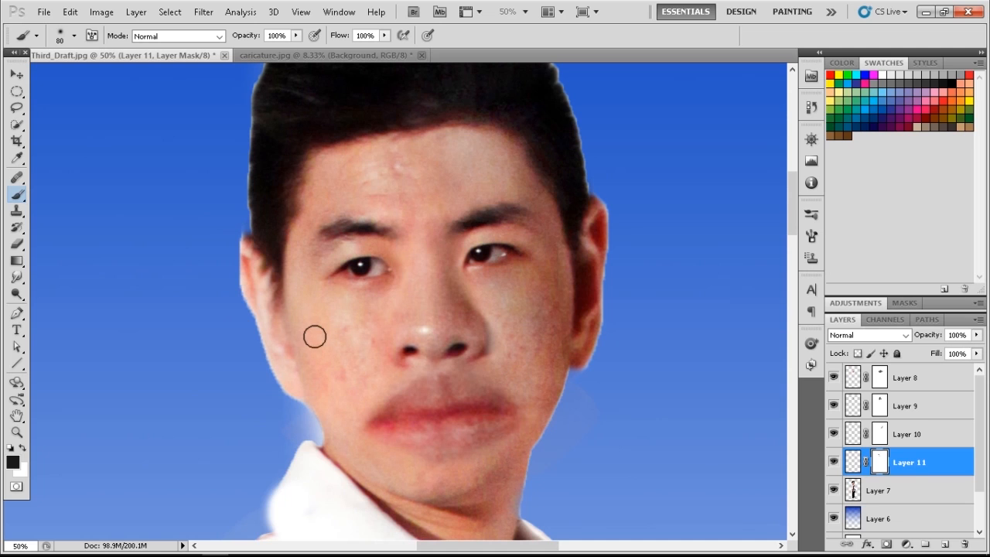
Step: Examine the whole figure from head to shoes, then the shirt, arms and collar more closely
{"action": "key", "text": "ctrl+minus"}
{"action": "key", "text": "ctrl+minus"}
{"action": "key", "text": "ctrl+minus"}
{"action": "key", "text": "ctrl+minus"}
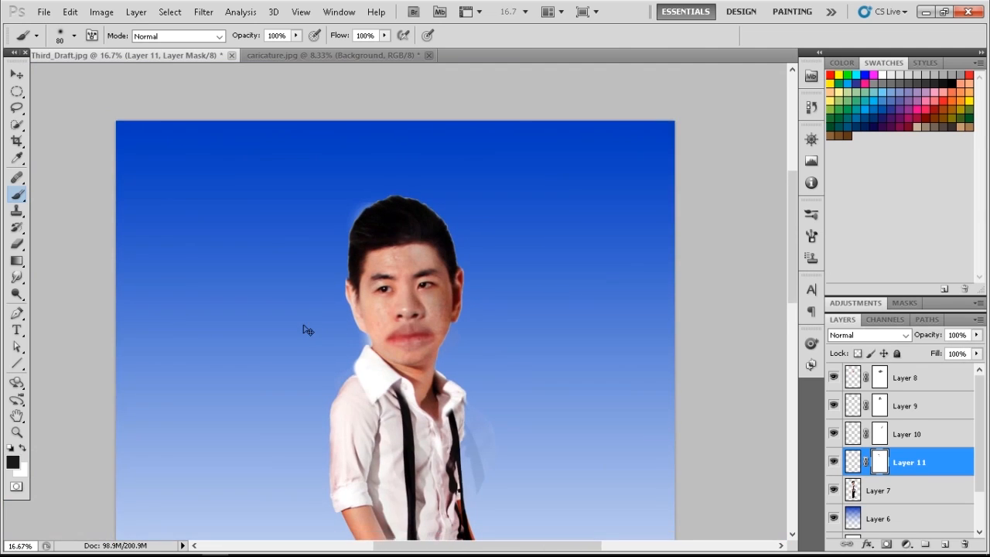
{"action": "scroll", "coordinate": [308, 330], "scroll_direction": "down", "scroll_amount": 5}
{"action": "scroll", "coordinate": [332, 209], "scroll_direction": "down", "scroll_amount": 2}
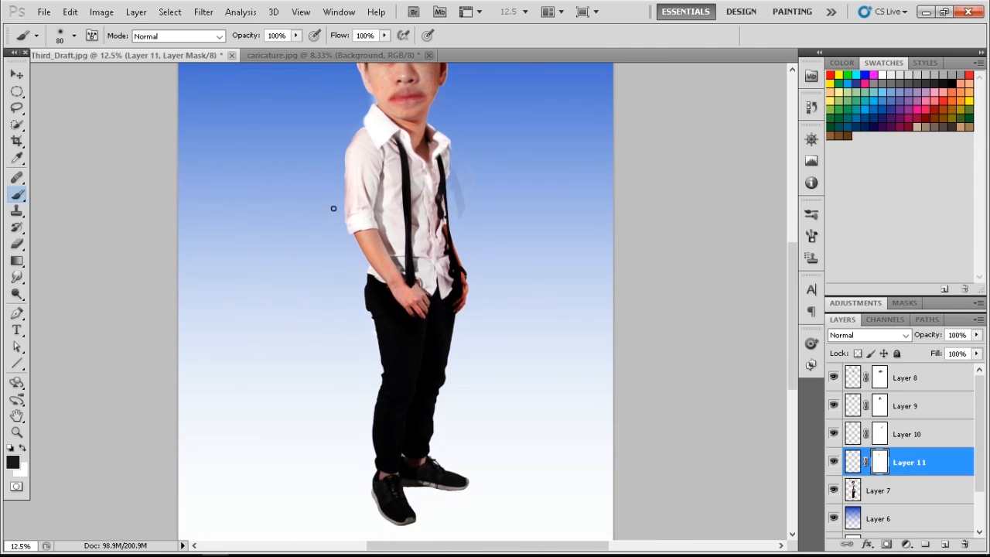
{"action": "scroll", "coordinate": [326, 211], "scroll_direction": "up", "scroll_amount": 3}
{"action": "key", "text": "ctrl+plus"}
{"action": "key", "text": "ctrl+plus"}
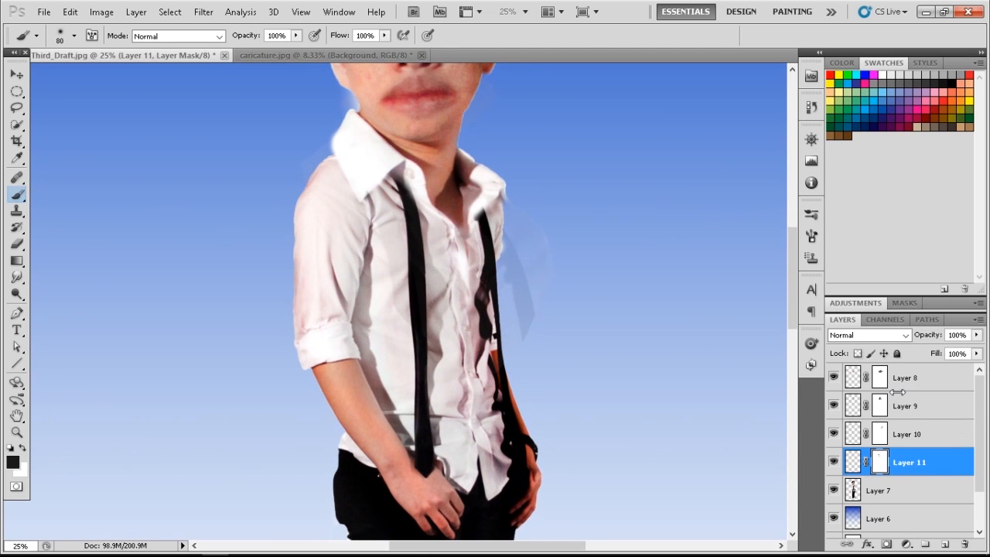
{"action": "scroll", "coordinate": [440, 334], "scroll_direction": "down", "scroll_amount": 1}
{"action": "scroll", "coordinate": [449, 338], "scroll_direction": "up", "scroll_amount": 5}
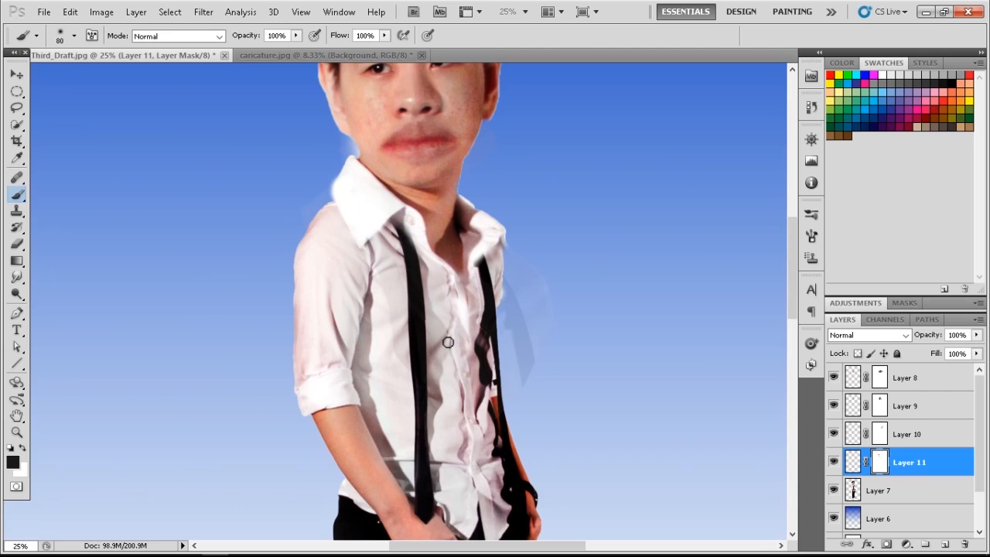
Step: Merge Layers 7, 8, 9, 10 and 11 into a single layer above the gradient
{"action": "left_click", "coordinate": [933, 491], "text": "shift"}
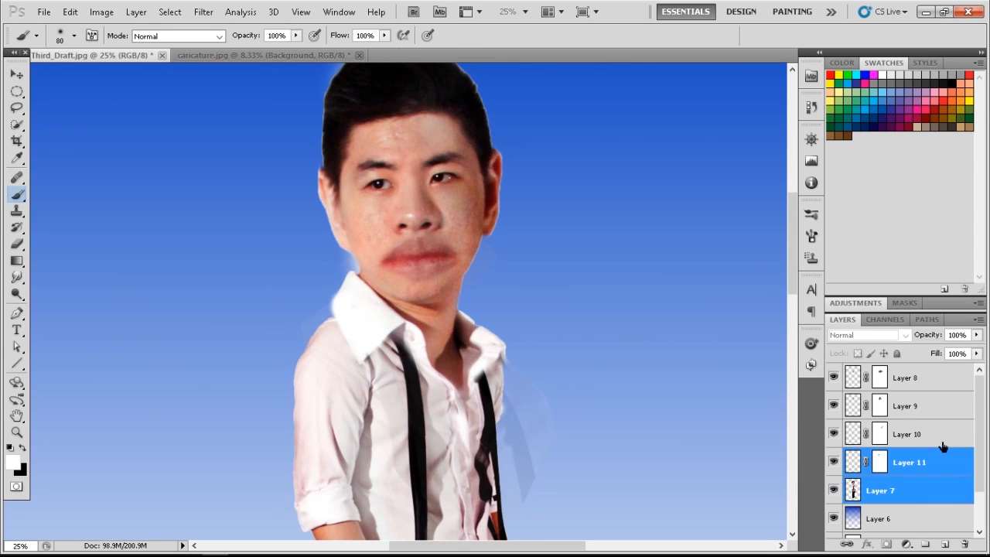
{"action": "left_click", "coordinate": [936, 379], "text": "shift"}
{"action": "right_click", "coordinate": [925, 392]}
{"action": "left_click", "coordinate": [905, 342]}
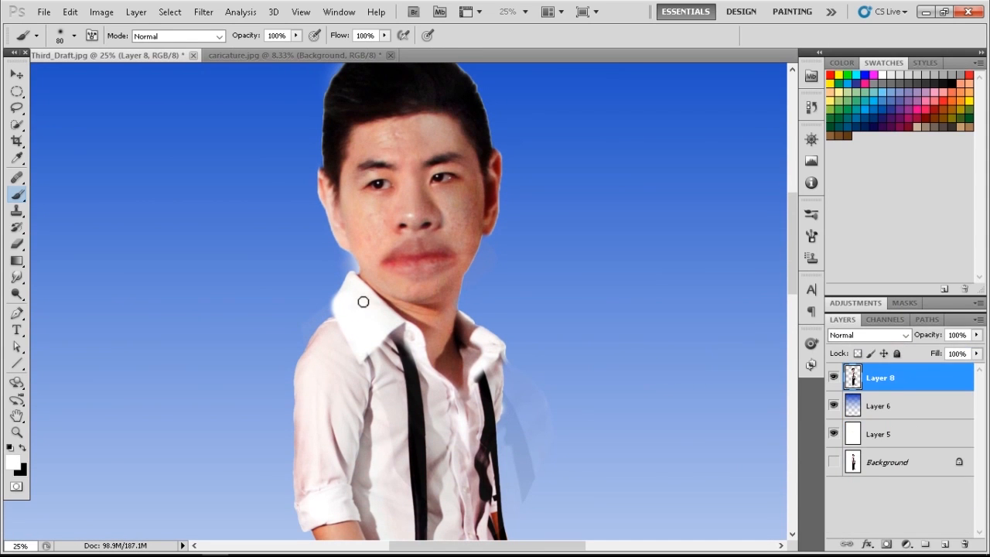
{"action": "scroll", "coordinate": [342, 320], "scroll_direction": "down", "scroll_amount": 2}
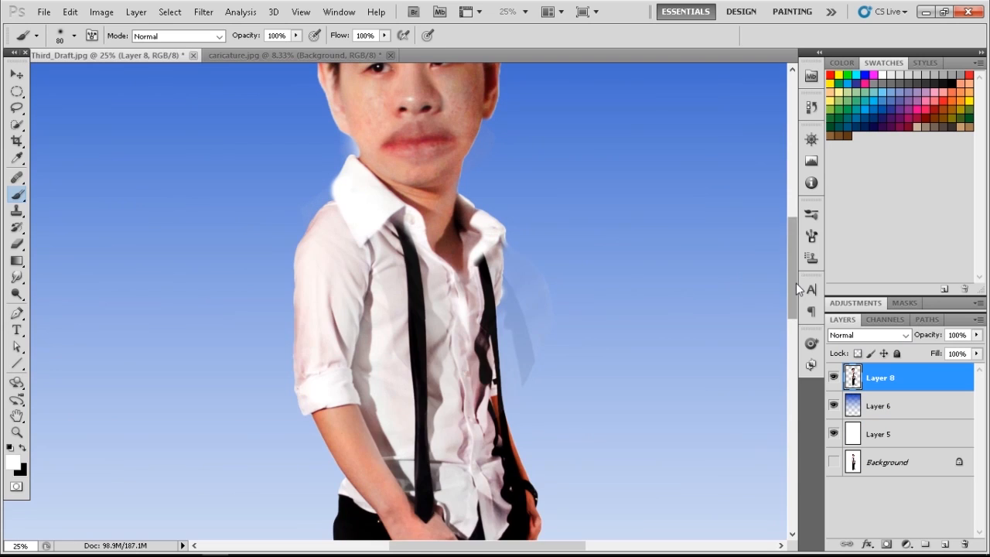
{"action": "scroll", "coordinate": [774, 287], "scroll_direction": "up", "scroll_amount": 3}
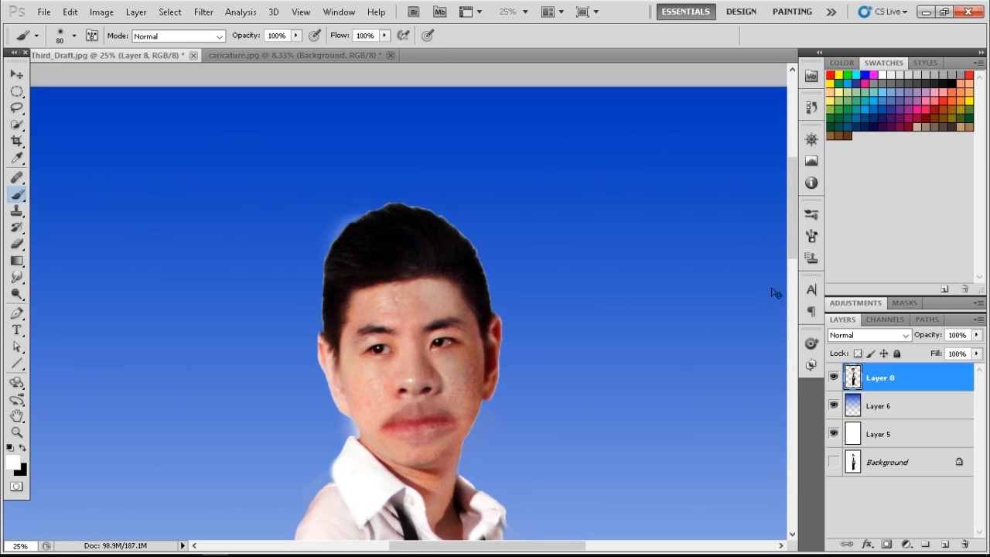
{"action": "scroll", "coordinate": [774, 287], "scroll_direction": "down", "scroll_amount": 1}
{"action": "left_click", "coordinate": [203, 12]}
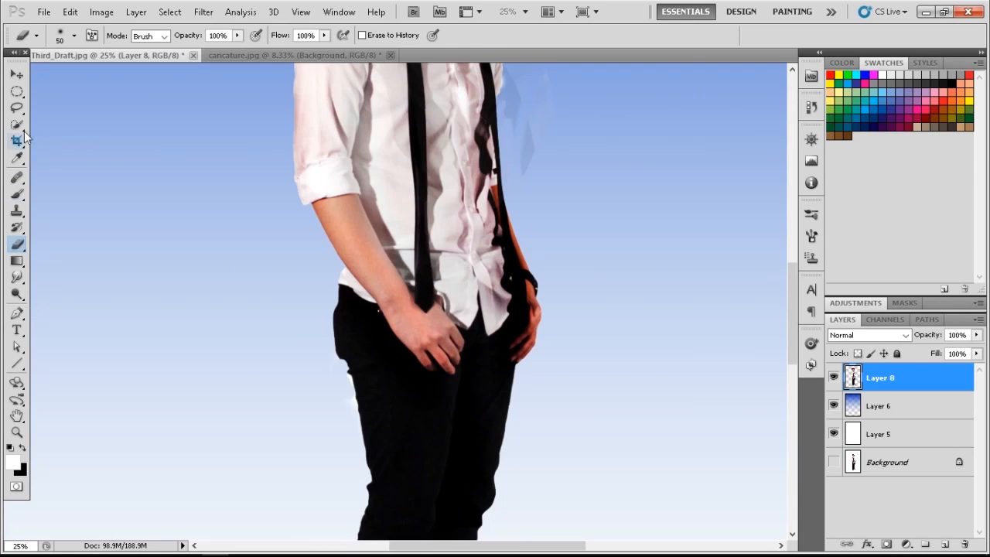
Step: Lasso the hand in front of the trousers on Layer 8, copy it to a new layer and enlarge it
{"action": "key", "text": "l"}
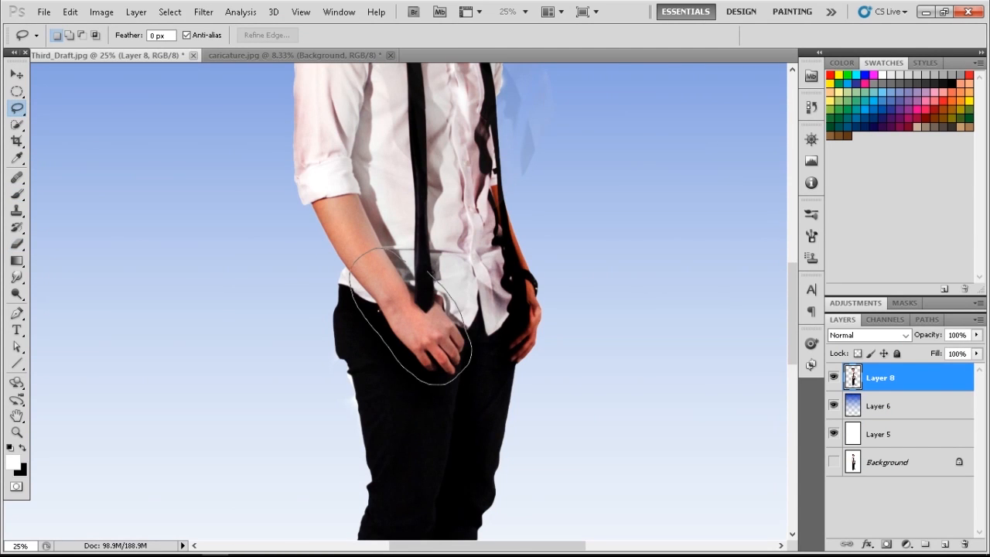
{"action": "left_click_drag", "start_coordinate": [402, 259], "coordinate": [403, 260]}
{"action": "key", "text": "ctrl+j"}
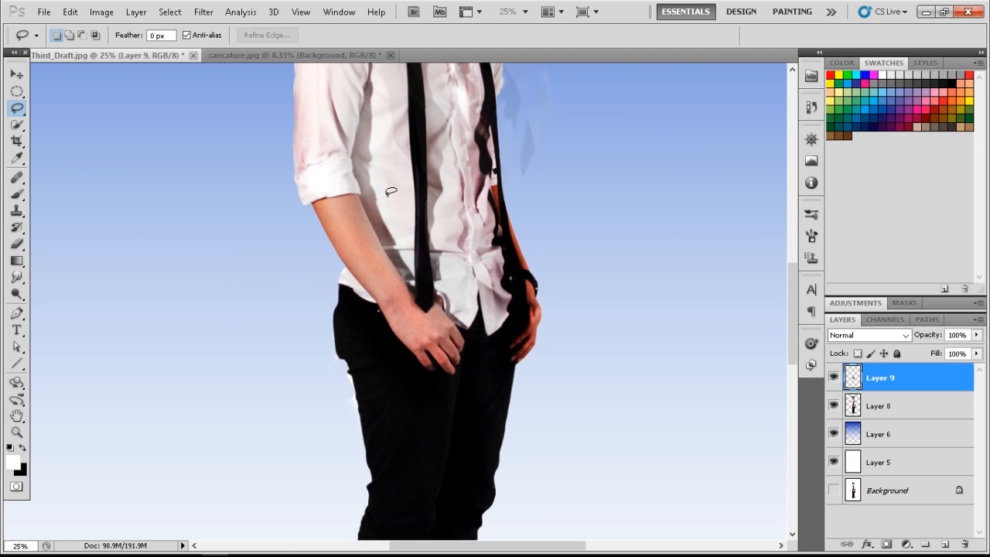
{"action": "key", "text": "v"}
{"action": "key", "text": "ctrl+t"}
{"action": "left_click_drag", "start_coordinate": [347, 250], "coordinate": [317, 218]}
{"action": "key", "text": "Return"}
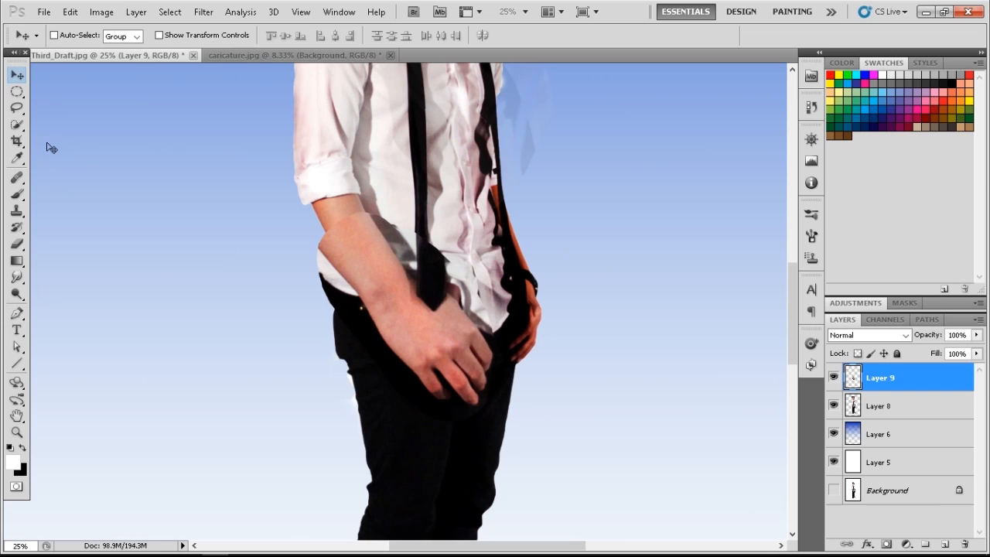
Step: Add a mask to Layer 9 and paint black with the size 200 brush to blend the enlarged hand into the forearm, shirt and trousers
{"action": "left_click", "coordinate": [886, 544]}
{"action": "key", "text": "b"}
{"action": "key", "text": "x"}
{"action": "key", "text": "bracketright"}
{"action": "mouse_move", "coordinate": [379, 225]}
{"action": "left_mouse_down"}
{"action": "mouse_move", "coordinate": [332, 252]}
{"action": "mouse_move", "coordinate": [337, 231]}
{"action": "mouse_move", "coordinate": [341, 292]}
{"action": "left_mouse_up"}
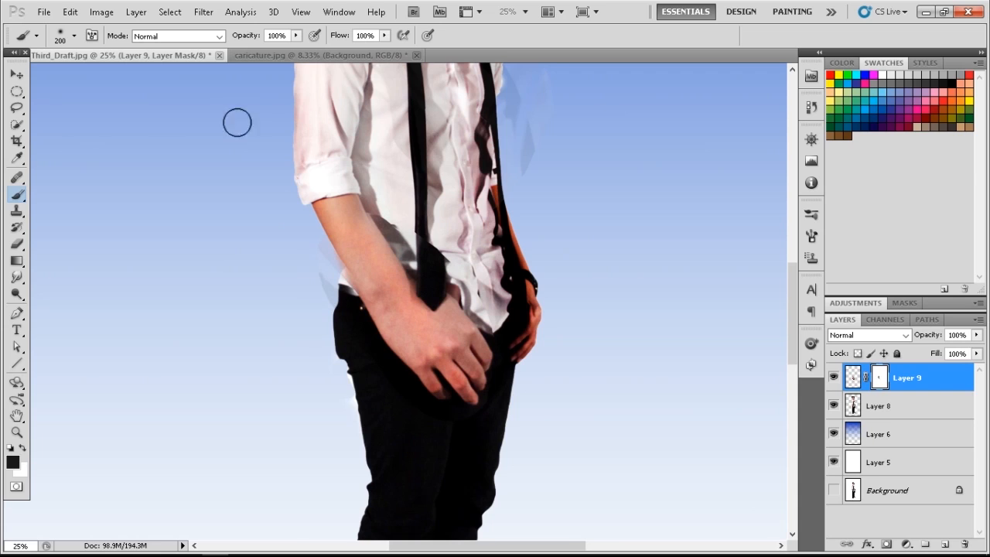
{"action": "mouse_move", "coordinate": [401, 186]}
{"action": "left_mouse_down"}
{"action": "mouse_move", "coordinate": [463, 287]}
{"action": "mouse_move", "coordinate": [417, 226]}
{"action": "mouse_move", "coordinate": [418, 234]}
{"action": "mouse_move", "coordinate": [384, 209]}
{"action": "mouse_move", "coordinate": [476, 296]}
{"action": "mouse_move", "coordinate": [491, 294]}
{"action": "mouse_move", "coordinate": [504, 320]}
{"action": "left_mouse_up"}
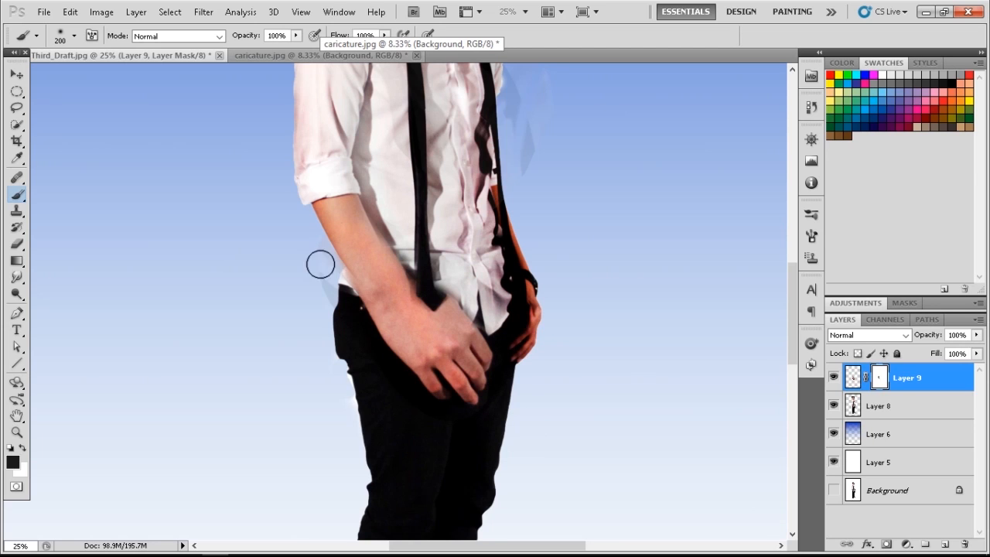
{"action": "key", "text": "ctrl+z"}
{"action": "key", "text": "ctrl+z"}
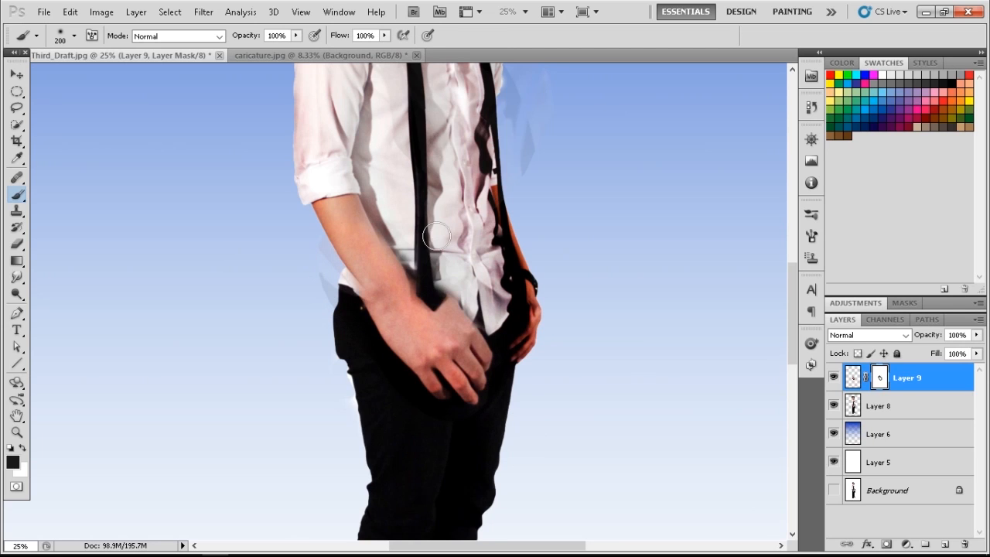
{"action": "left_click_drag", "start_coordinate": [370, 343], "coordinate": [361, 312]}
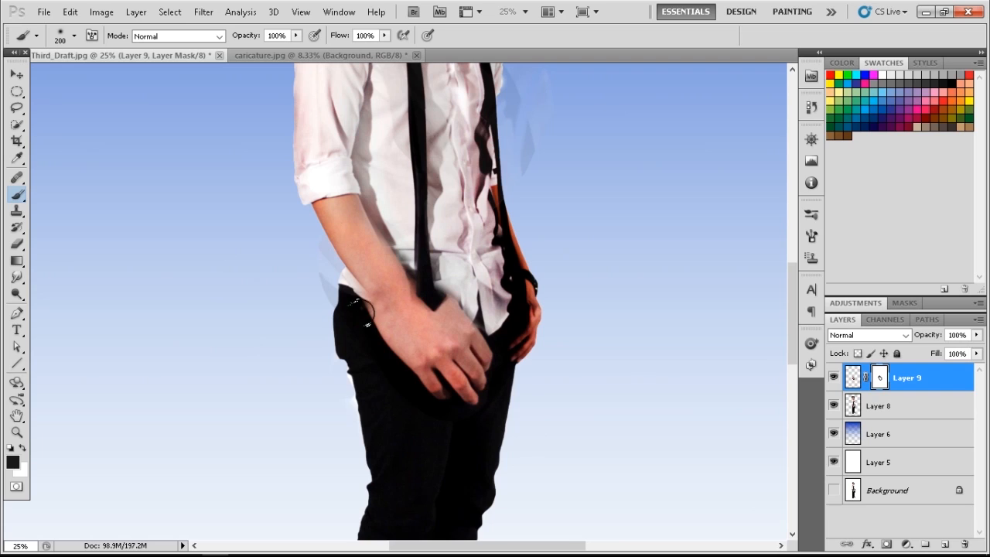
{"action": "key", "text": "bracketright"}
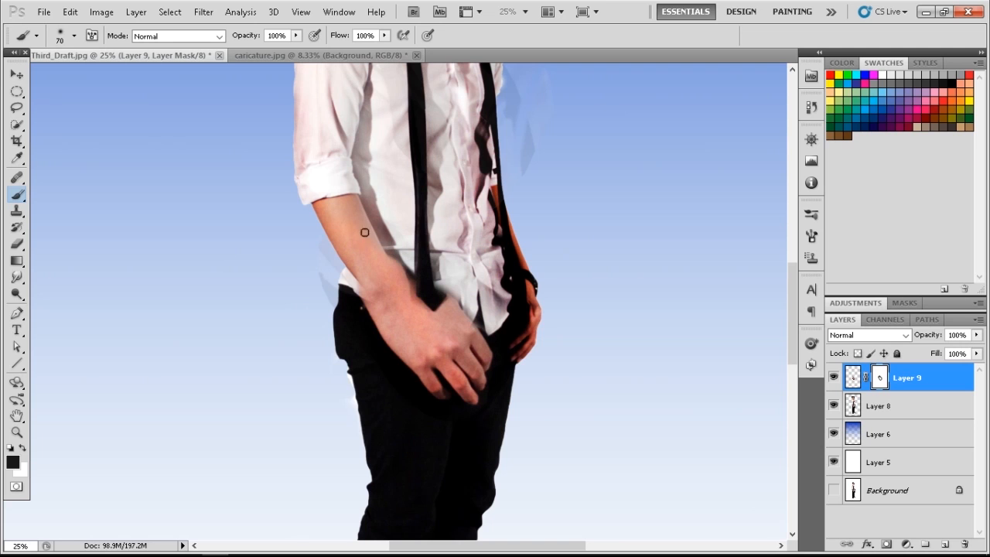
{"action": "key", "text": "ctrl+plus"}
{"action": "key", "text": "ctrl+plus"}
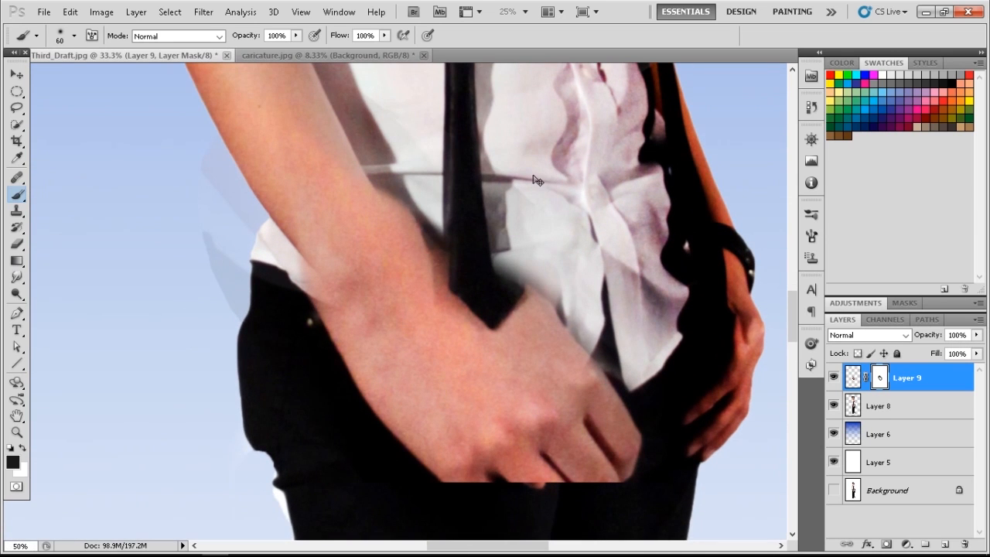
{"action": "key", "text": "ctrl+plus"}
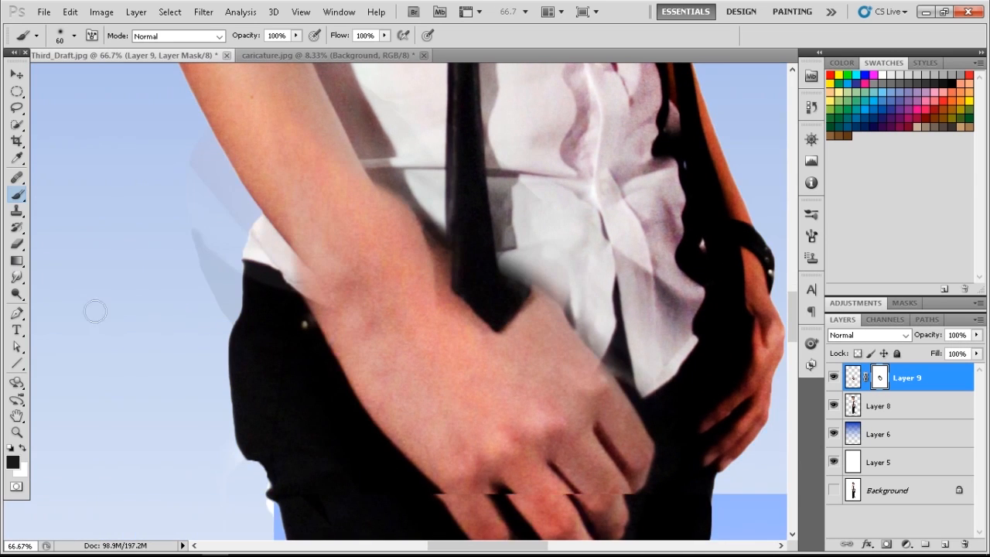
{"action": "left_click", "coordinate": [17, 109]}
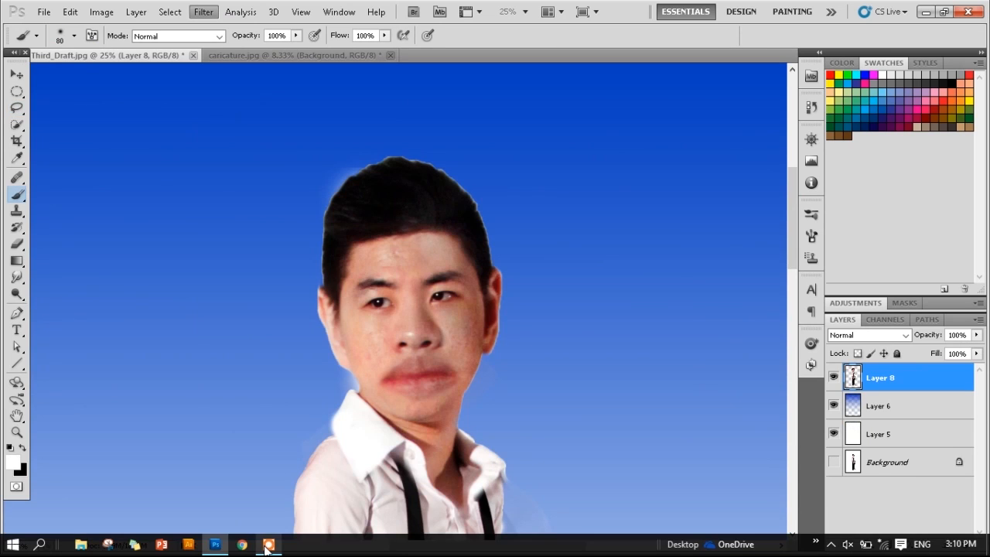
Step: Open Layer 8 in Liquify and use Forward Warp with a size 184 brush to smooth the jaw edge and push the chin into a narrower point
{"action": "left_click", "coordinate": [266, 545]}
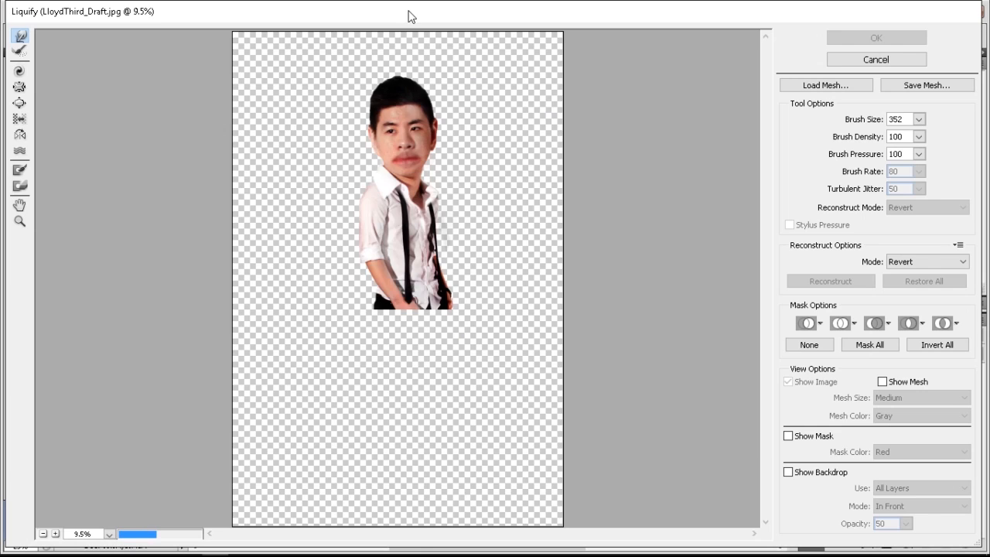
{"action": "key", "text": "ctrl+plus"}
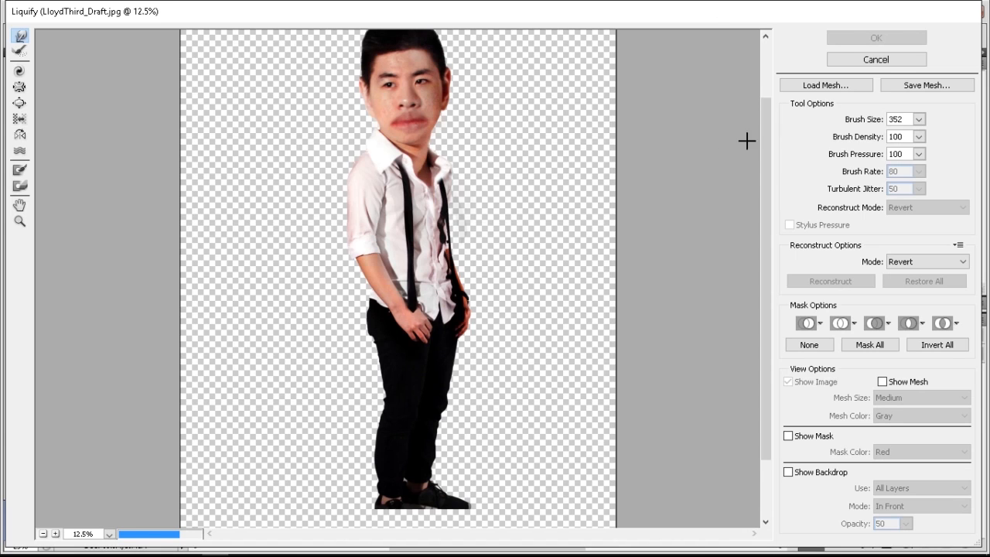
{"action": "scroll", "coordinate": [746, 140], "scroll_direction": "up", "scroll_amount": 3}
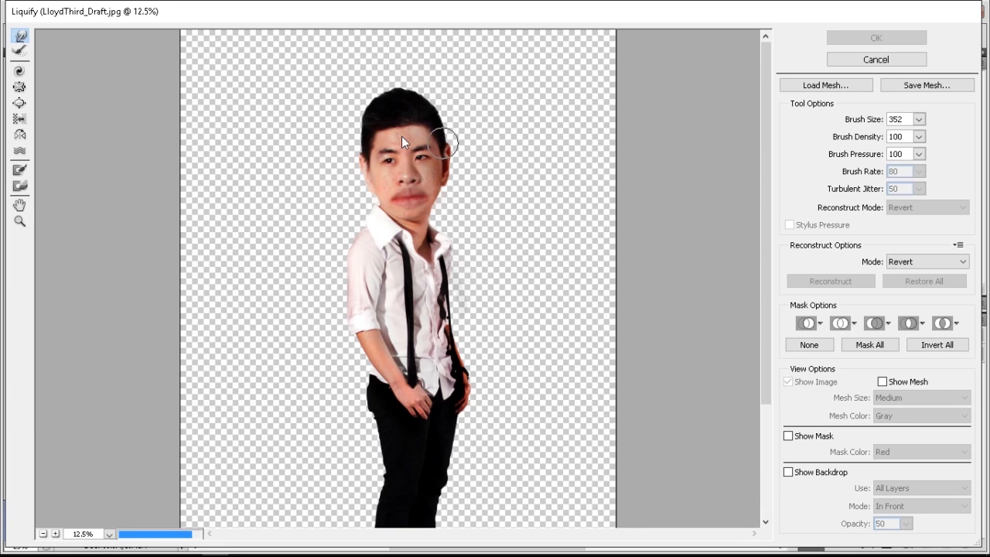
{"action": "left_click", "coordinate": [438, 110], "text": "ctrl"}
{"action": "key", "text": "ctrl+plus"}
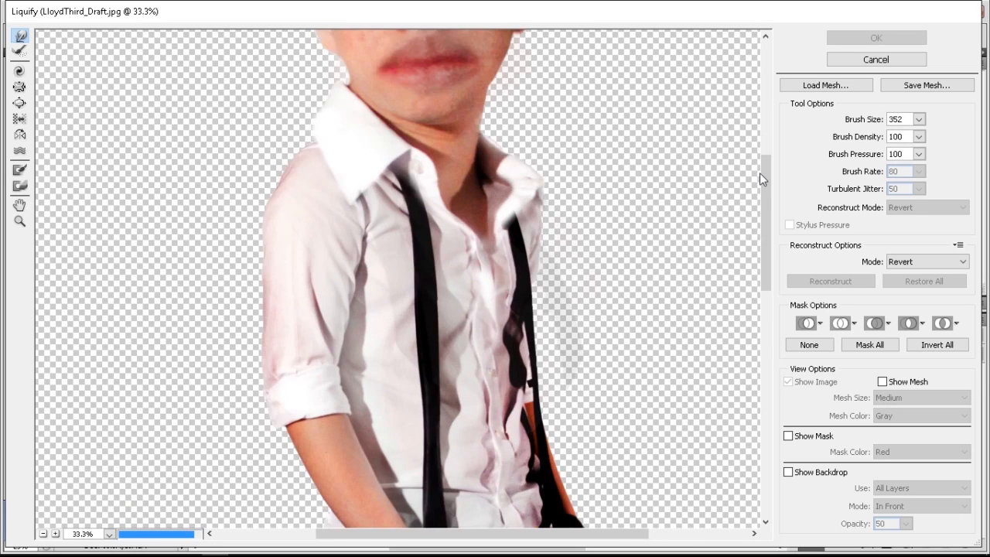
{"action": "left_click_drag", "start_coordinate": [760, 172], "coordinate": [759, 128]}
{"action": "key", "text": "ctrl+plus"}
{"action": "scroll", "coordinate": [593, 355], "scroll_direction": "down", "scroll_amount": 1}
{"action": "key", "text": "bracketleft"}
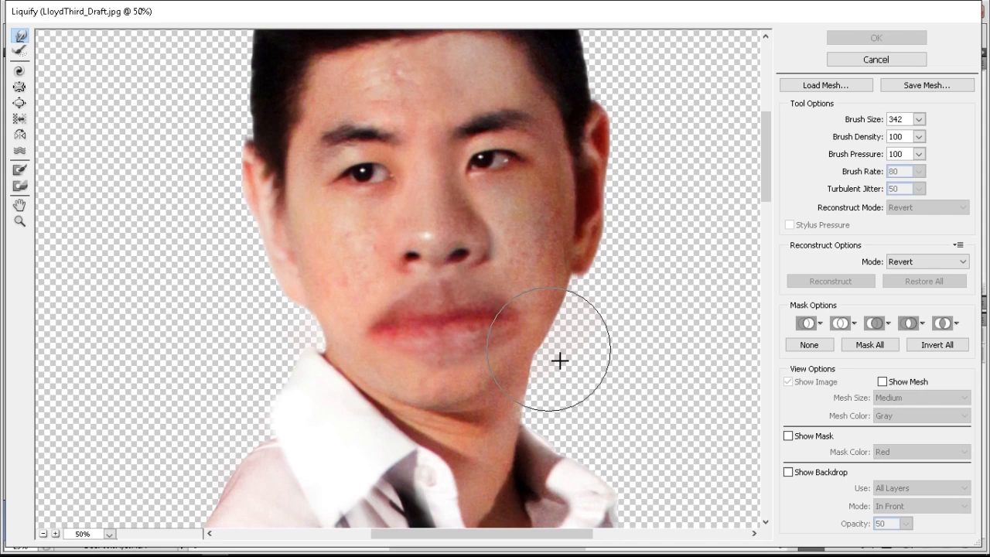
{"action": "key", "text": "bracketleft"}
{"action": "key", "text": "bracketleft"}
{"action": "key", "text": "bracketleft"}
{"action": "key", "text": "bracketleft"}
{"action": "key", "text": "bracketleft"}
{"action": "key", "text": "bracketleft"}
{"action": "key", "text": "bracketleft"}
{"action": "key", "text": "bracketleft"}
{"action": "key", "text": "bracketleft"}
{"action": "key", "text": "bracketleft"}
{"action": "key", "text": "bracketleft"}
{"action": "key", "text": "bracketleft"}
{"action": "key", "text": "bracketleft"}
{"action": "key", "text": "bracketleft"}
{"action": "key", "text": "bracketleft"}
{"action": "key", "text": "bracketleft"}
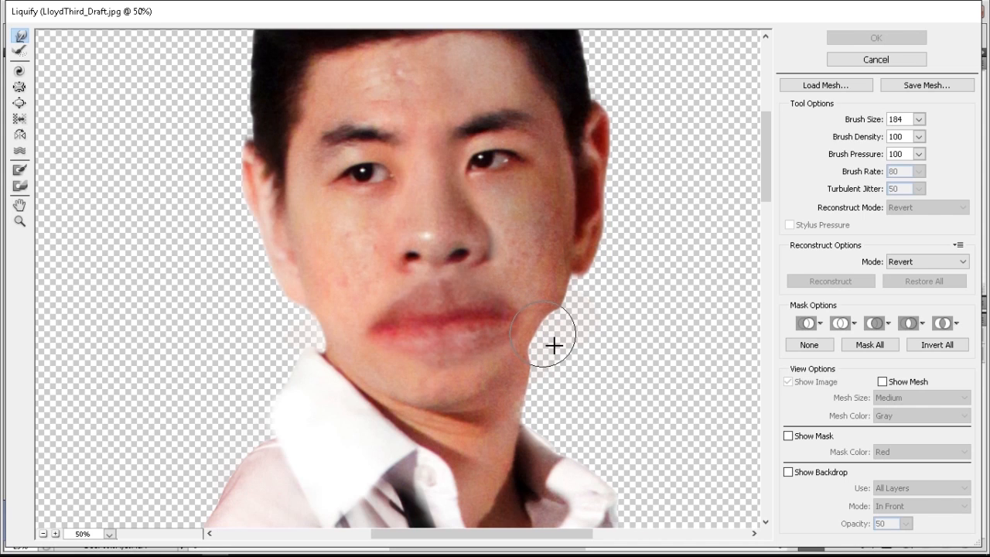
{"action": "left_click_drag", "start_coordinate": [557, 352], "coordinate": [550, 394]}
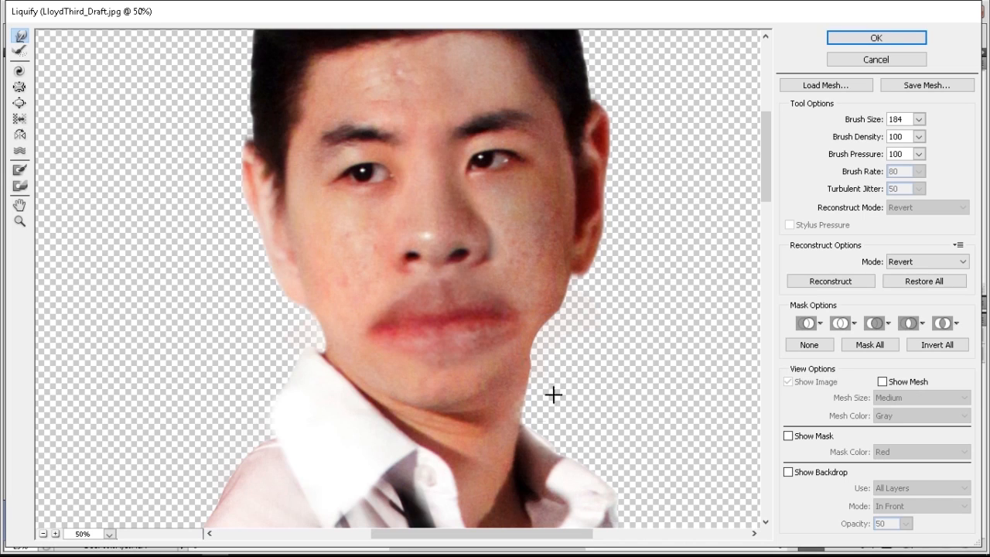
{"action": "key", "text": "alt+space"}
{"action": "mouse_move", "coordinate": [497, 409]}
{"action": "left_mouse_down"}
{"action": "mouse_move", "coordinate": [470, 423]}
{"action": "mouse_move", "coordinate": [435, 419]}
{"action": "left_mouse_up"}
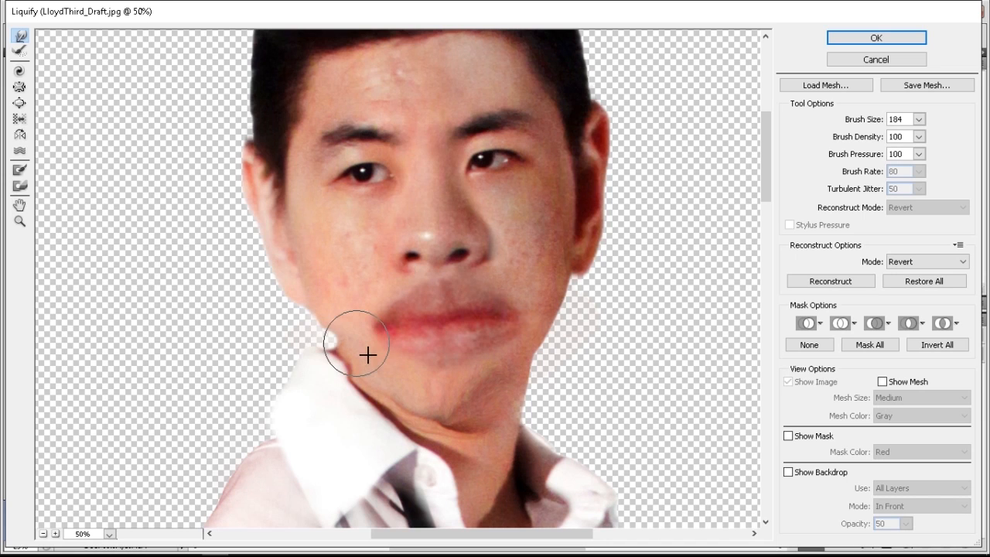
Step: Try to push both sideburns in over the temples and narrow the jaw beside the collar with the size 184 brush
{"action": "scroll", "coordinate": [351, 223], "scroll_direction": "up", "scroll_amount": 2}
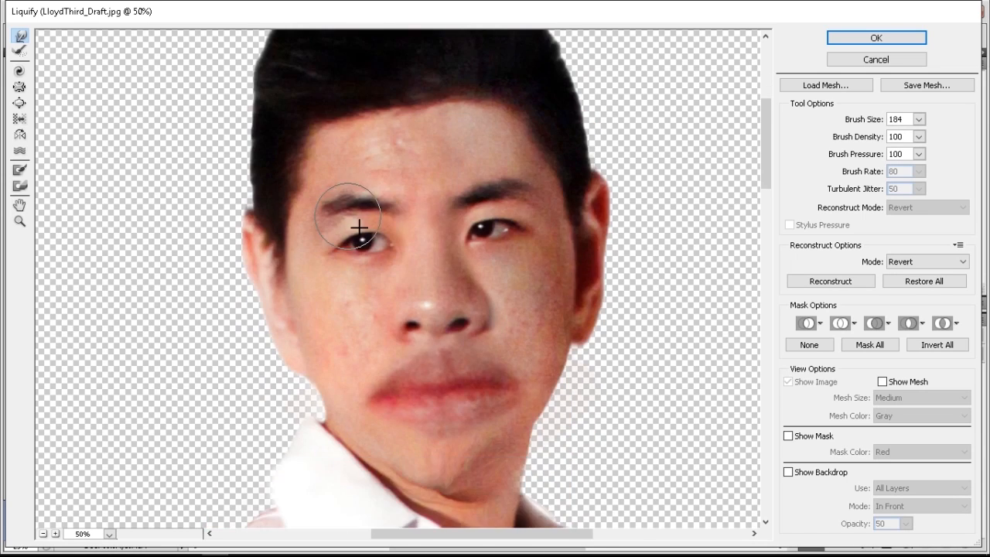
{"action": "key", "text": "ctrl+minus"}
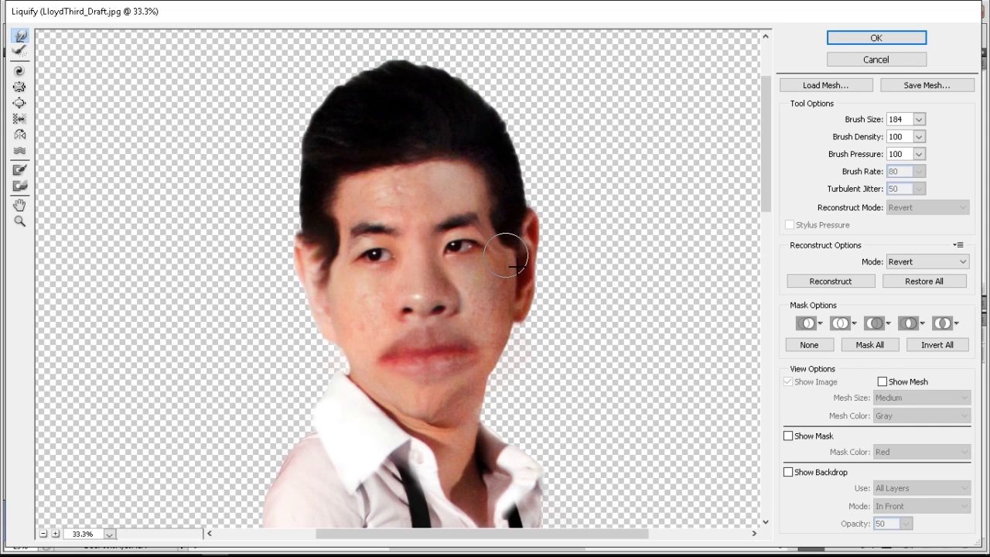
{"action": "mouse_move", "coordinate": [356, 374]}
{"action": "left_mouse_down"}
{"action": "mouse_move", "coordinate": [354, 360]}
{"action": "mouse_move", "coordinate": [387, 389]}
{"action": "left_mouse_up"}
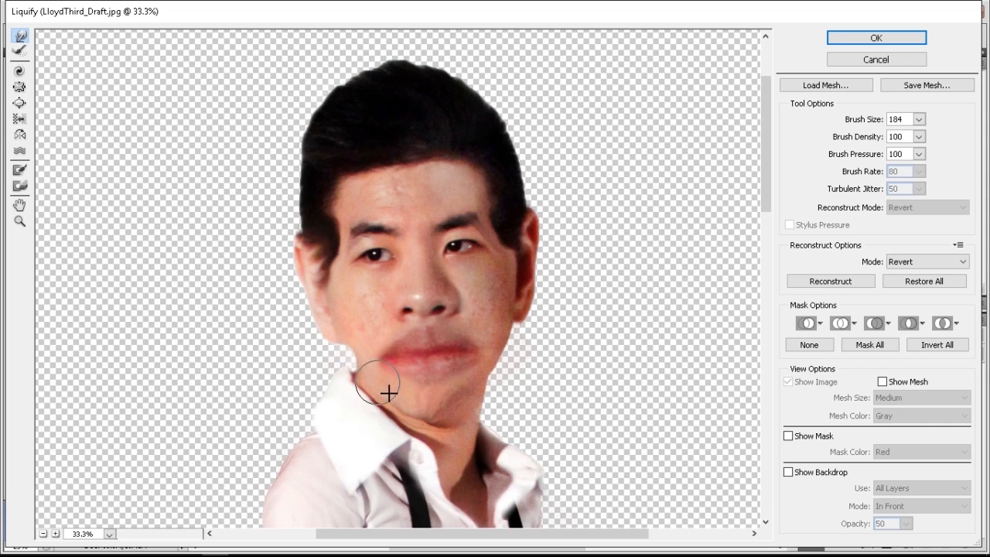
{"action": "key", "text": "ctrl+minus"}
{"action": "key", "text": "ctrl+minus"}
{"action": "key", "text": "ctrl+minus"}
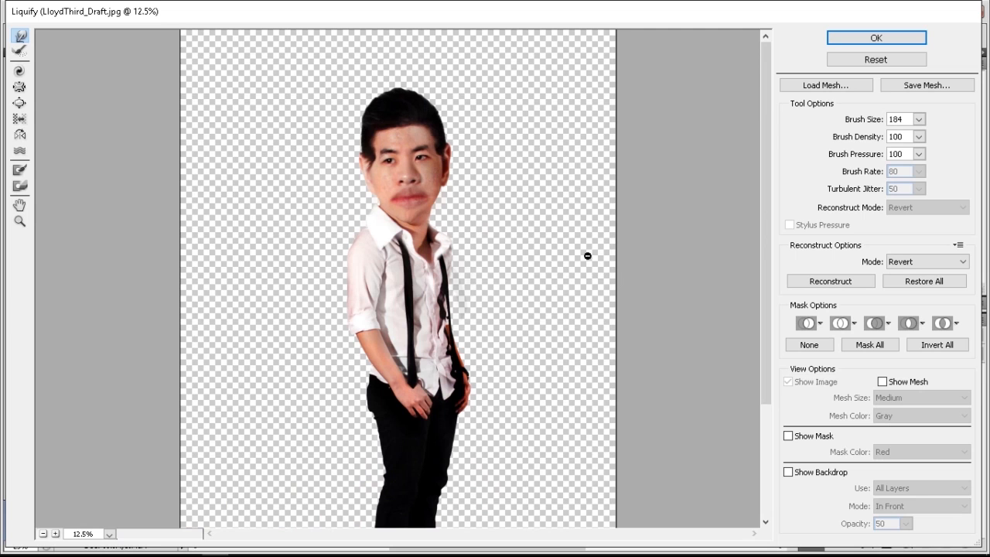
{"action": "key", "text": "ctrl+plus"}
{"action": "key", "text": "ctrl+plus"}
{"action": "key", "text": "ctrl+plus"}
{"action": "key", "text": "ctrl+plus"}
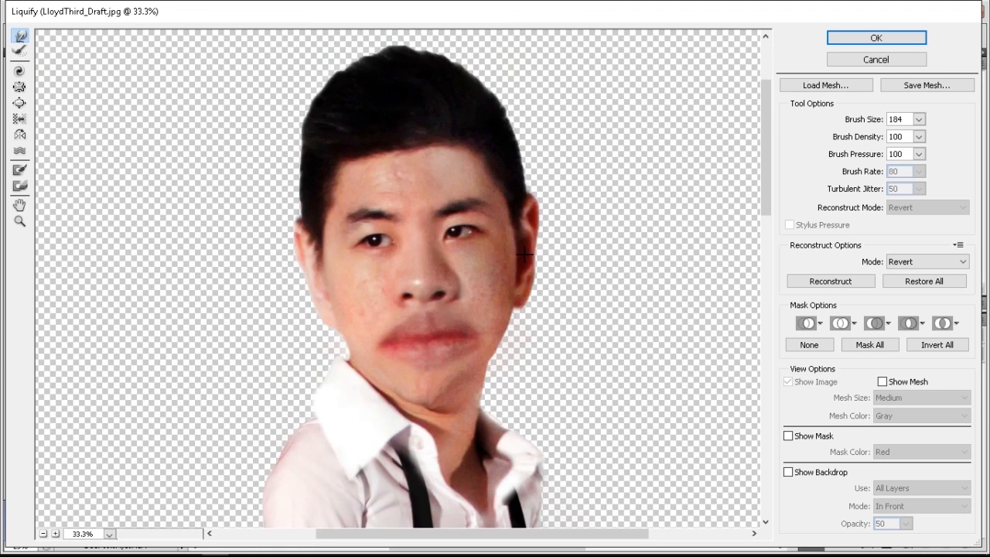
Step: Push both sides of the lower jaw inward with a Forward Warp brush of size 344
{"action": "scroll", "coordinate": [541, 239], "scroll_direction": "up", "scroll_amount": 3}
{"action": "key", "text": "bracketright"}
{"action": "key", "text": "bracketright"}
{"action": "key", "text": "bracketright"}
{"action": "key", "text": "bracketright"}
{"action": "key", "text": "bracketright"}
{"action": "key", "text": "bracketright"}
{"action": "key", "text": "bracketright"}
{"action": "key", "text": "bracketright"}
{"action": "key", "text": "bracketright"}
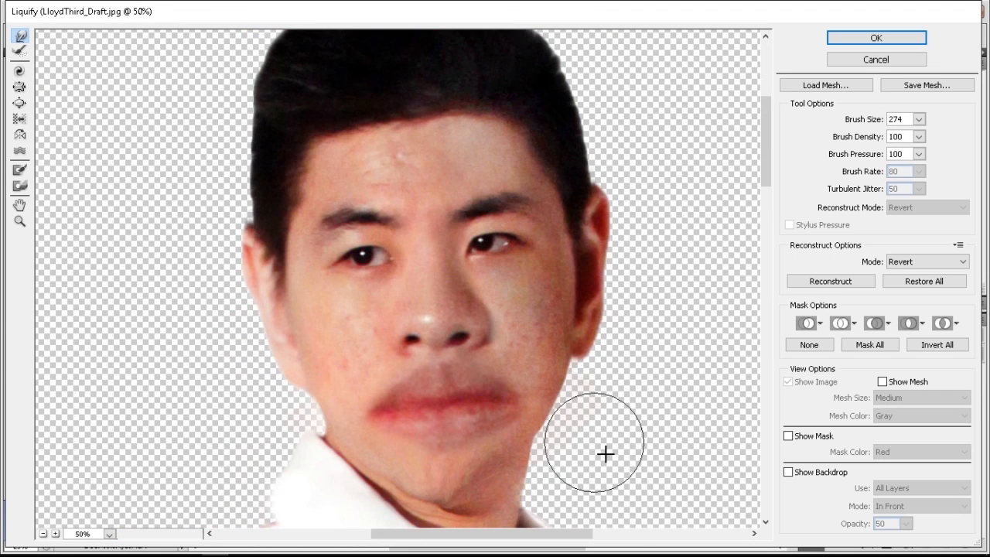
{"action": "key", "text": "bracketright"}
{"action": "key", "text": "Caps_Lock"}
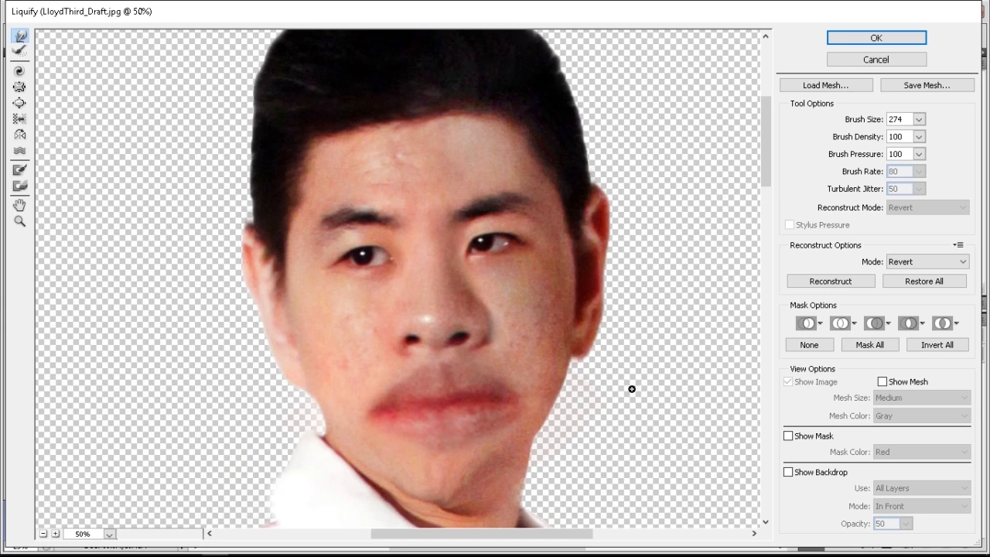
{"action": "key", "text": "Caps_Lock"}
{"action": "key", "text": "bracketright"}
{"action": "key", "text": "bracketright"}
{"action": "key", "text": "bracketright"}
{"action": "key", "text": "bracketright"}
{"action": "key", "text": "bracketright"}
{"action": "key", "text": "bracketright"}
{"action": "key", "text": "bracketright"}
{"action": "key", "text": "bracketright"}
{"action": "key", "text": "bracketright"}
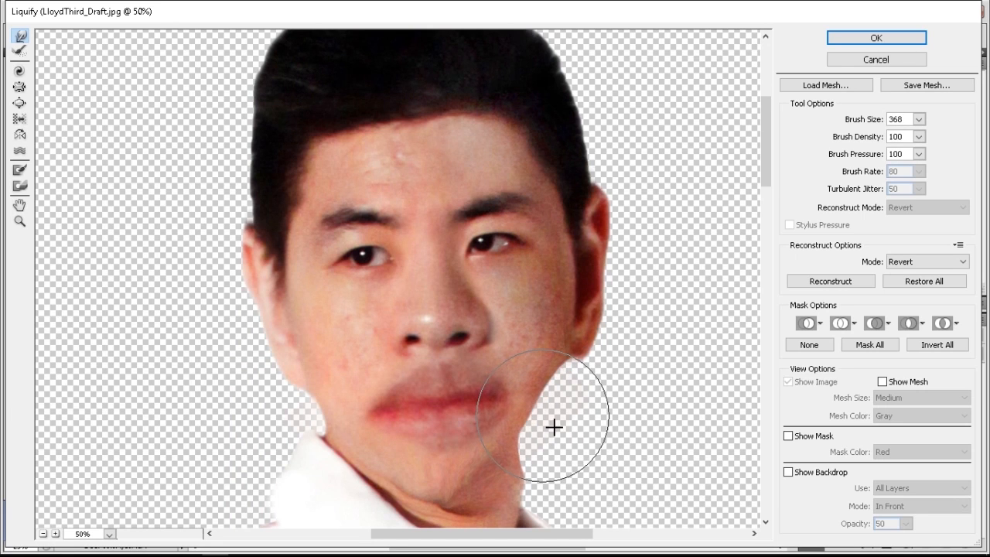
{"action": "key", "text": "bracketleft"}
{"action": "key", "text": "bracketleft"}
{"action": "key", "text": "bracketleft"}
{"action": "left_click_drag", "start_coordinate": [565, 429], "coordinate": [544, 426]}
{"action": "left_click_drag", "start_coordinate": [355, 433], "coordinate": [367, 420]}
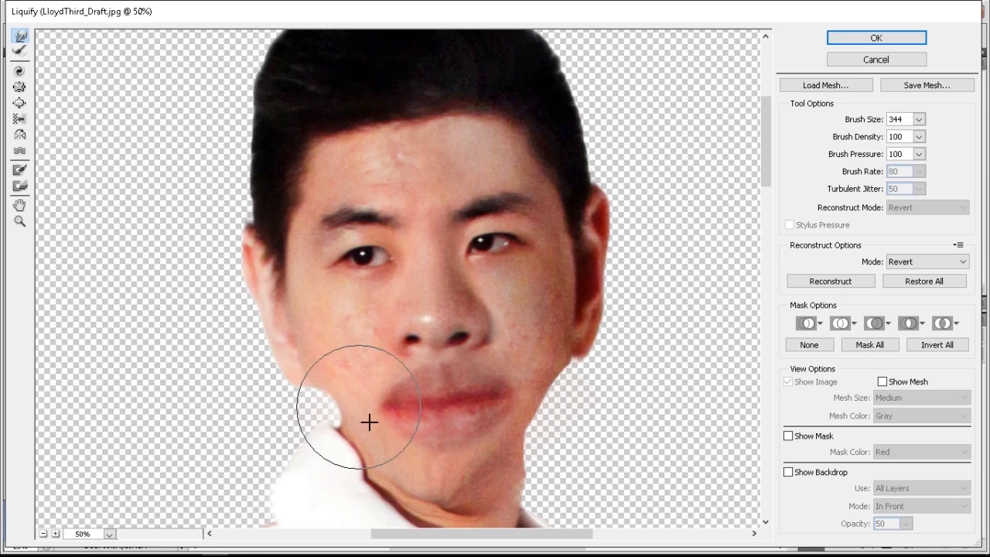
{"action": "key", "text": "ctrl+minus"}
{"action": "key", "text": "ctrl+minus"}
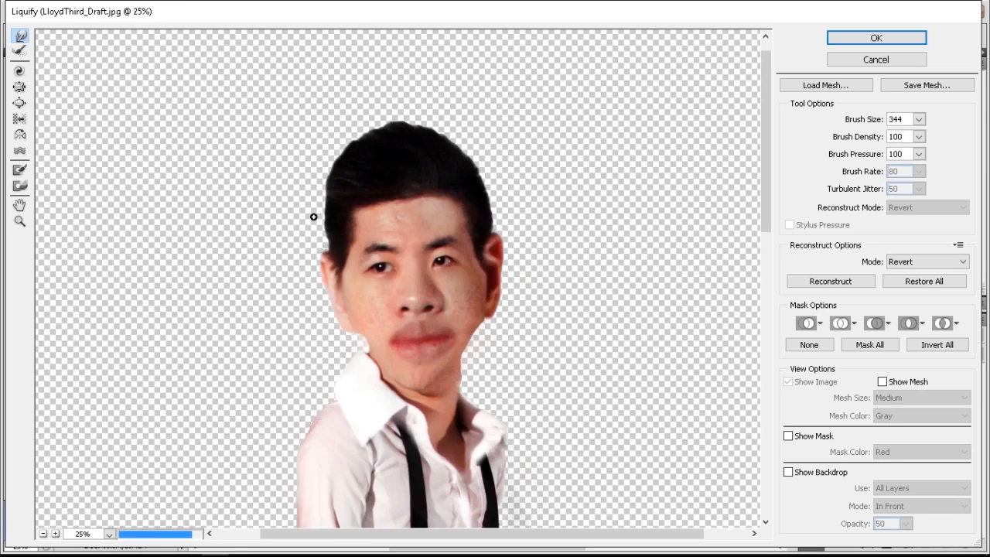
Step: Warp the hair into a central forehead peak with both sideburns pulled inward using the size 344 brush, and apply the Liquify changes
{"action": "key", "text": "ctrl+plus"}
{"action": "key", "text": "ctrl+plus"}
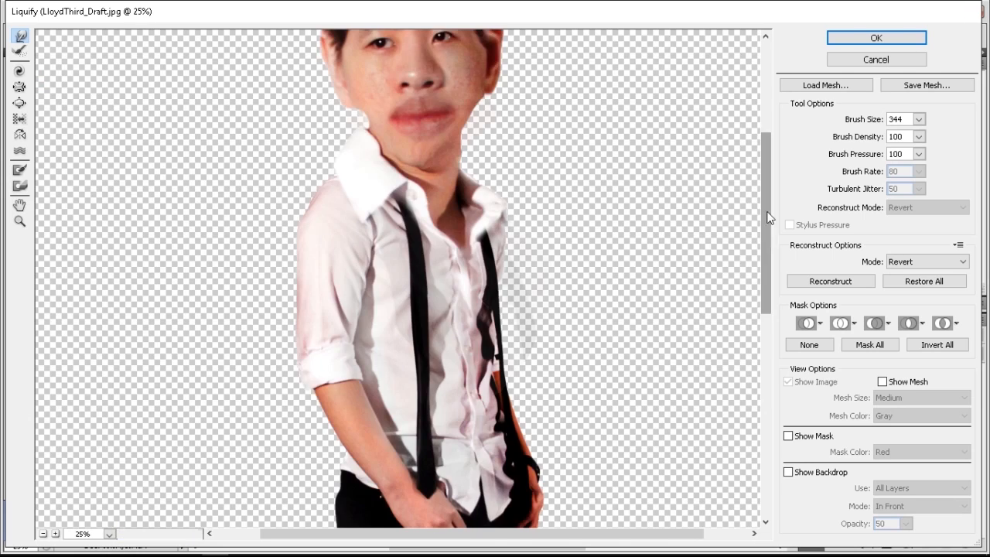
{"action": "key", "text": "ctrl+plus"}
{"action": "left_click_drag", "start_coordinate": [502, 315], "coordinate": [447, 325]}
{"action": "scroll", "coordinate": [447, 326], "scroll_direction": "up", "scroll_amount": 5}
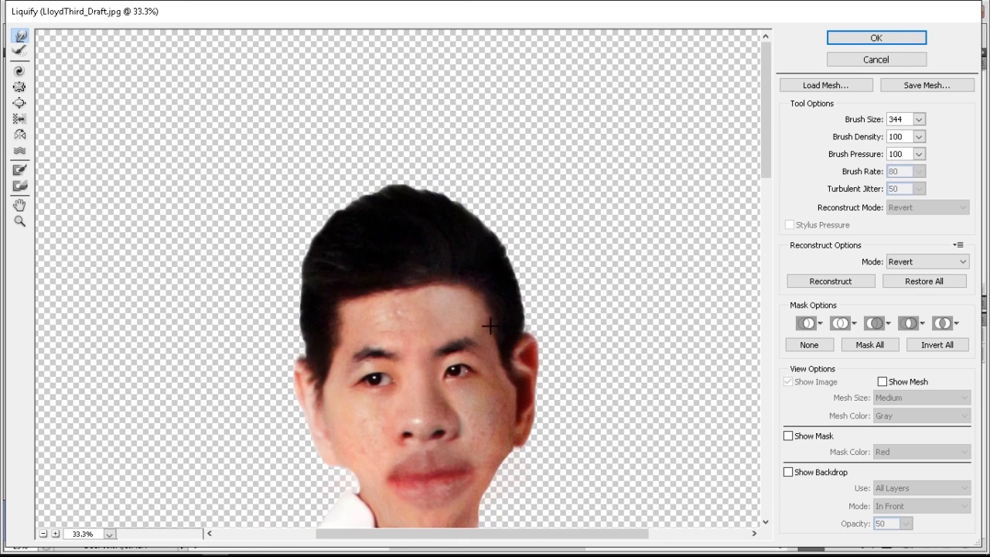
{"action": "mouse_move", "coordinate": [488, 328]}
{"action": "left_mouse_down"}
{"action": "mouse_move", "coordinate": [399, 306]}
{"action": "mouse_move", "coordinate": [357, 309]}
{"action": "mouse_move", "coordinate": [353, 322]}
{"action": "mouse_move", "coordinate": [390, 299]}
{"action": "mouse_move", "coordinate": [393, 308]}
{"action": "mouse_move", "coordinate": [373, 294]}
{"action": "mouse_move", "coordinate": [448, 300]}
{"action": "mouse_move", "coordinate": [456, 285]}
{"action": "mouse_move", "coordinate": [475, 297]}
{"action": "mouse_move", "coordinate": [481, 289]}
{"action": "mouse_move", "coordinate": [332, 250]}
{"action": "mouse_move", "coordinate": [369, 210]}
{"action": "mouse_move", "coordinate": [450, 207]}
{"action": "mouse_move", "coordinate": [299, 278]}
{"action": "mouse_move", "coordinate": [308, 290]}
{"action": "mouse_move", "coordinate": [310, 353]}
{"action": "left_mouse_up"}
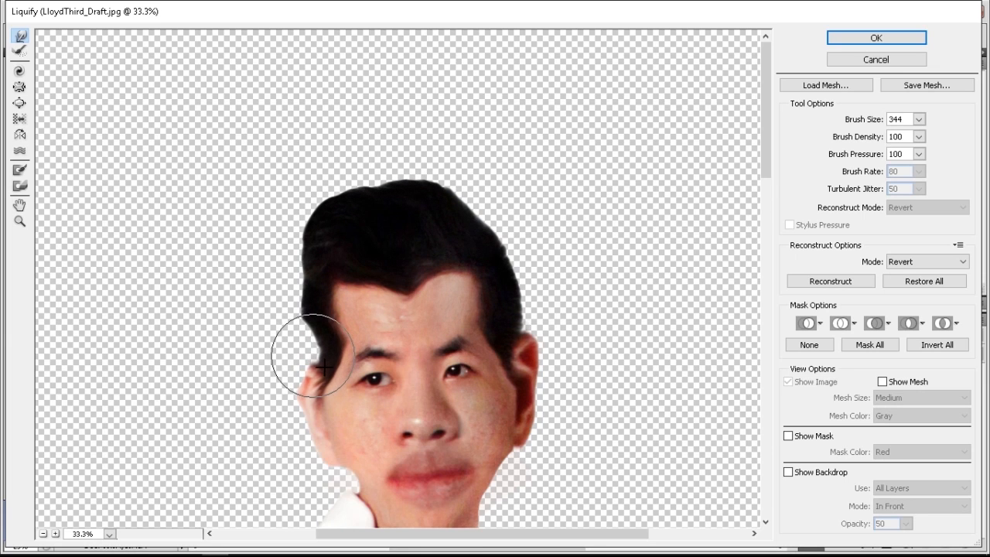
{"action": "left_click_drag", "start_coordinate": [503, 310], "coordinate": [511, 313]}
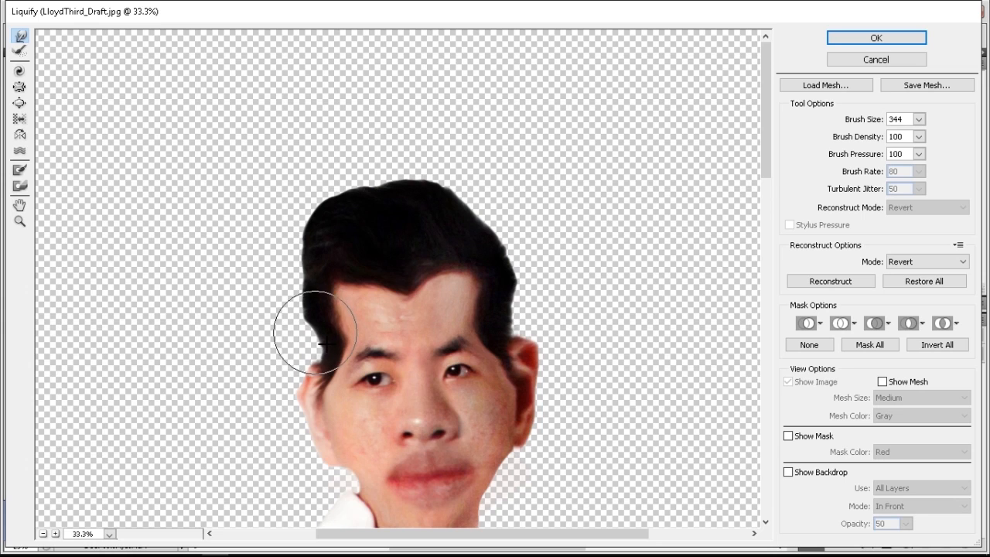
{"action": "key", "text": "ctrl+minus"}
{"action": "key", "text": "ctrl+minus"}
{"action": "key", "text": "ctrl+minus"}
{"action": "key", "text": "ctrl+minus"}
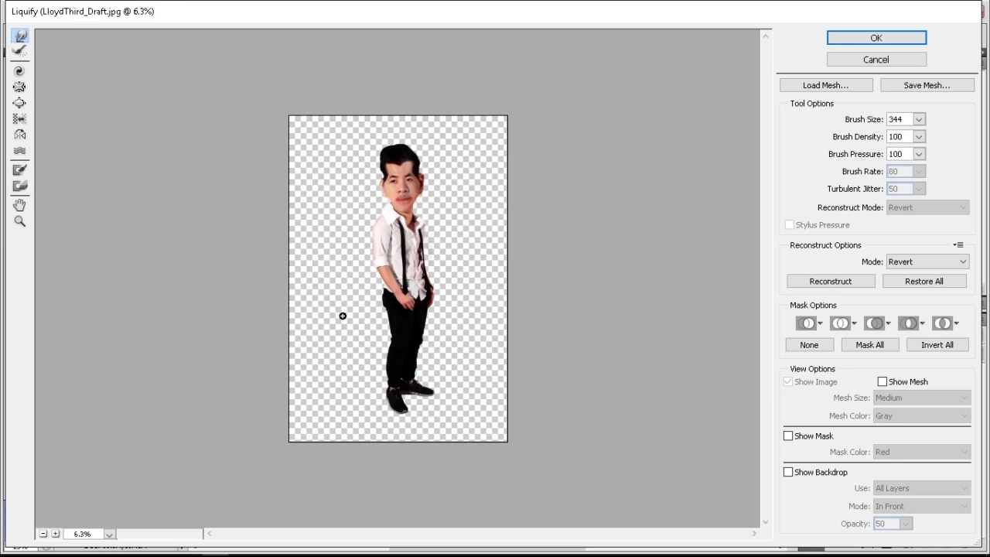
{"action": "key", "text": "ctrl+plus"}
{"action": "mouse_move", "coordinate": [286, 535]}
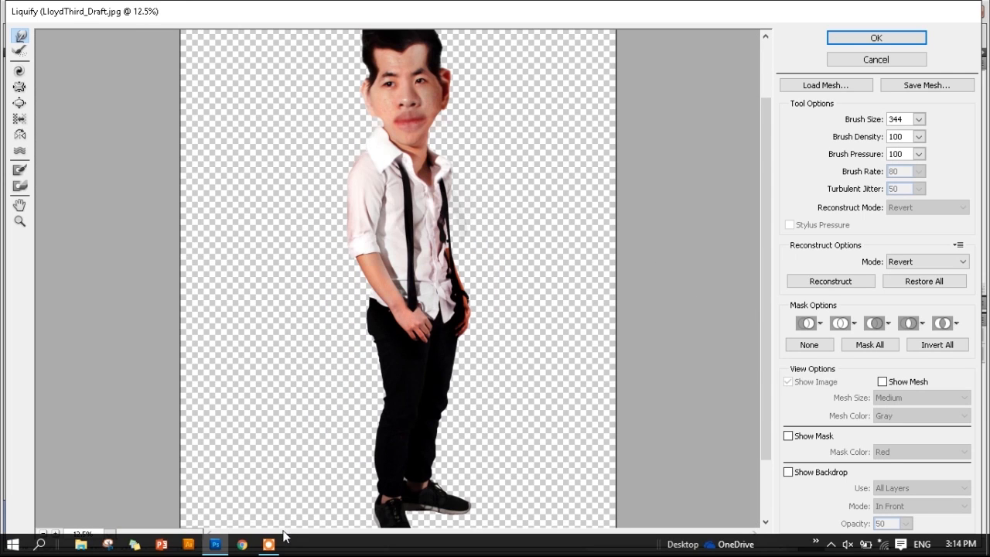
{"action": "left_click_drag", "start_coordinate": [763, 217], "coordinate": [773, 181]}
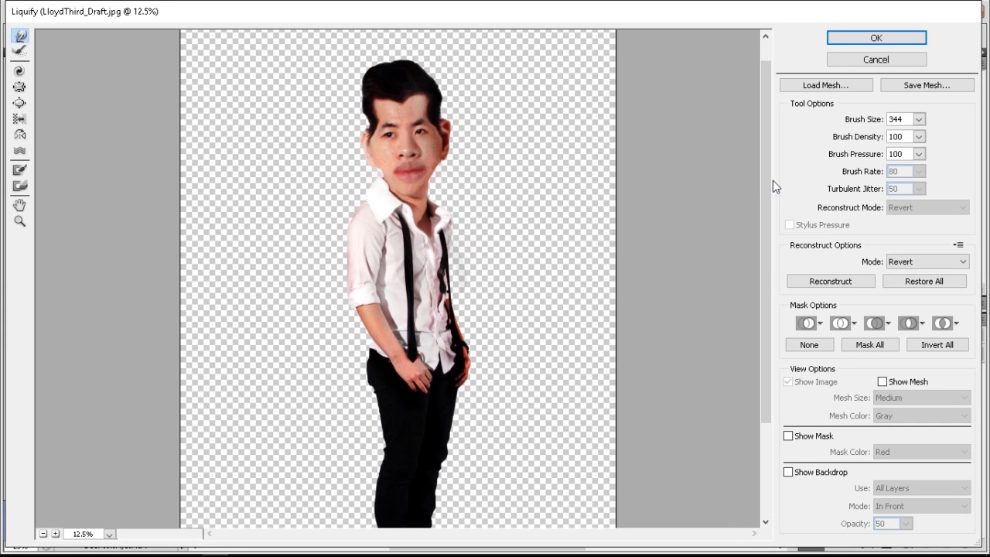
{"action": "left_click", "coordinate": [866, 42]}
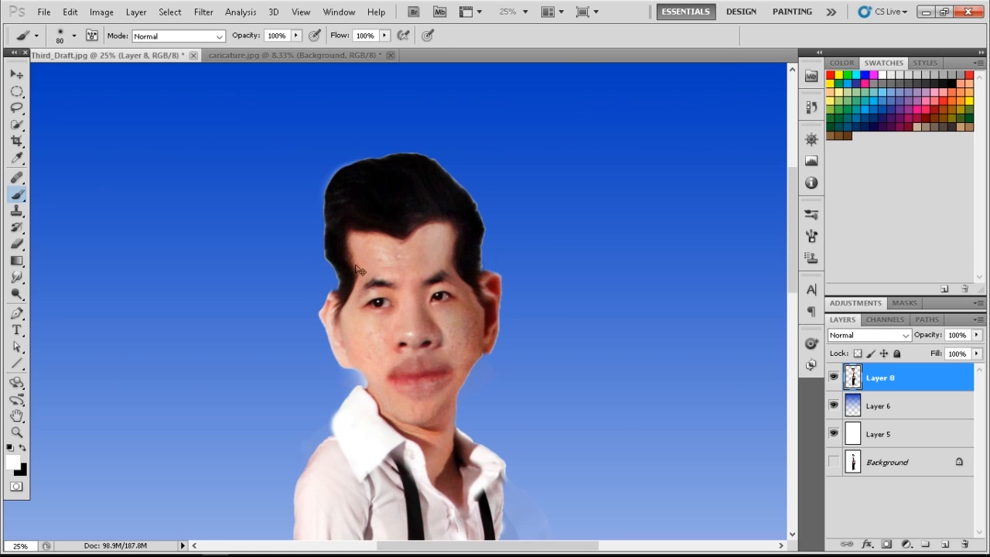
Step: Erase the stray fringe beside the ear and around the raised collar on Layer 8 with the size 50 eraser
{"action": "key", "text": "ctrl+minus"}
{"action": "key", "text": "ctrl+plus"}
{"action": "key", "text": "ctrl+plus"}
{"action": "key", "text": "e"}
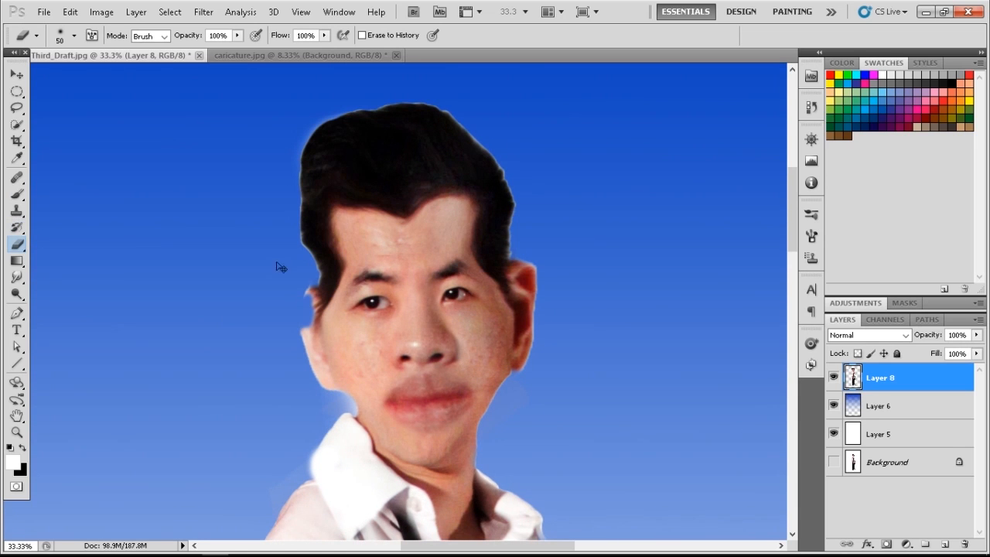
{"action": "left_click_drag", "start_coordinate": [311, 294], "coordinate": [299, 309]}
{"action": "mouse_move", "coordinate": [338, 402]}
{"action": "left_mouse_down"}
{"action": "mouse_move", "coordinate": [349, 411]}
{"action": "mouse_move", "coordinate": [314, 465]}
{"action": "mouse_move", "coordinate": [338, 424]}
{"action": "left_mouse_up"}
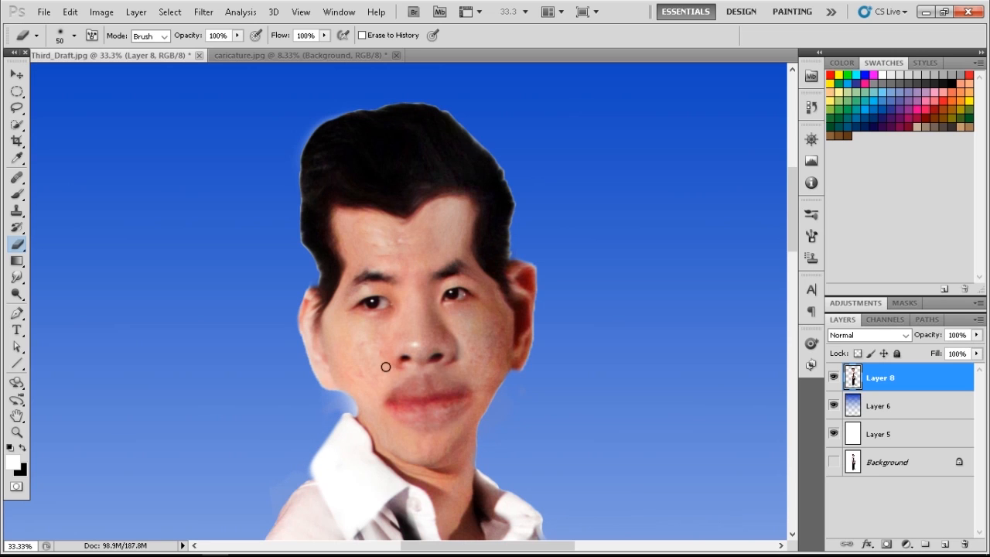
{"action": "key", "text": "ctrl+minus"}
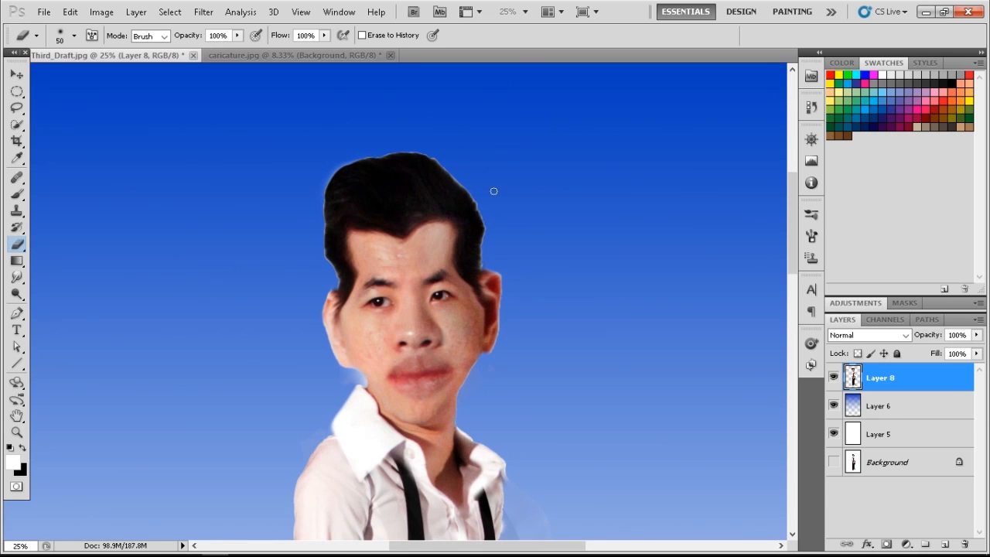
Step: Examine the figure from the head down to the hands and trousers and back up
{"action": "scroll", "coordinate": [494, 191], "scroll_direction": "down", "scroll_amount": 3}
{"action": "left_click_drag", "start_coordinate": [791, 246], "coordinate": [789, 289]}
{"action": "scroll", "coordinate": [554, 306], "scroll_direction": "down", "scroll_amount": 6}
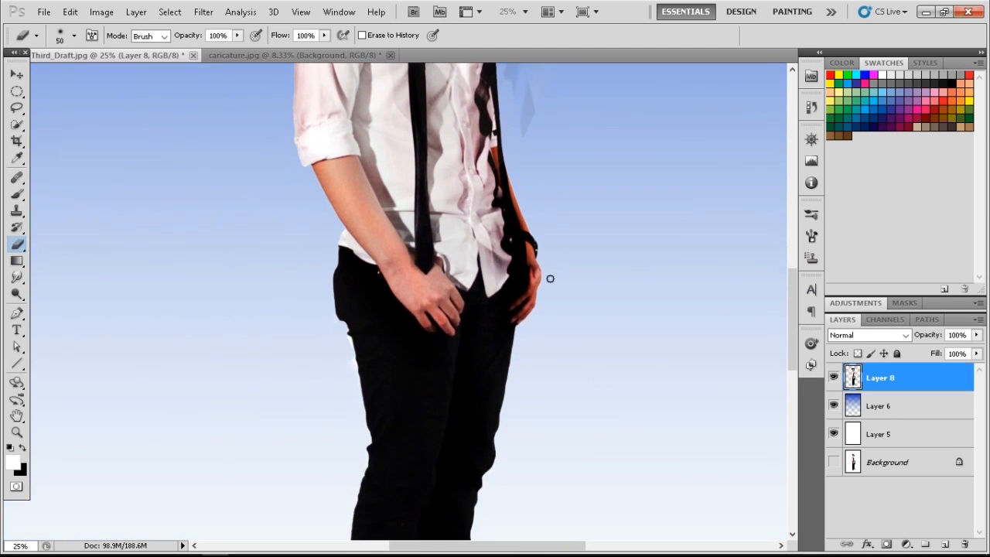
{"action": "scroll", "coordinate": [548, 276], "scroll_direction": "up", "scroll_amount": 15}
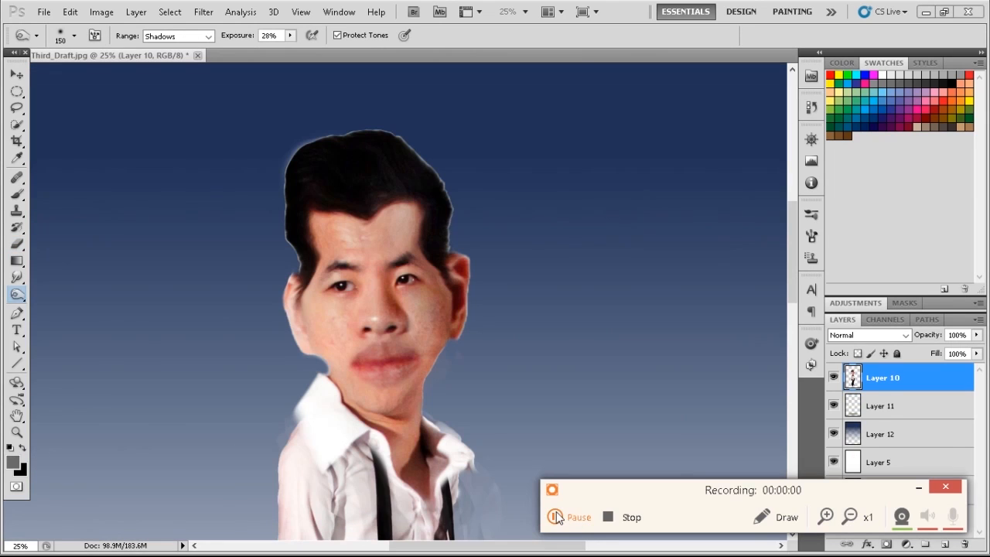
{"action": "left_click", "coordinate": [918, 487]}
{"action": "scroll", "coordinate": [667, 348], "scroll_direction": "down", "scroll_amount": 3}
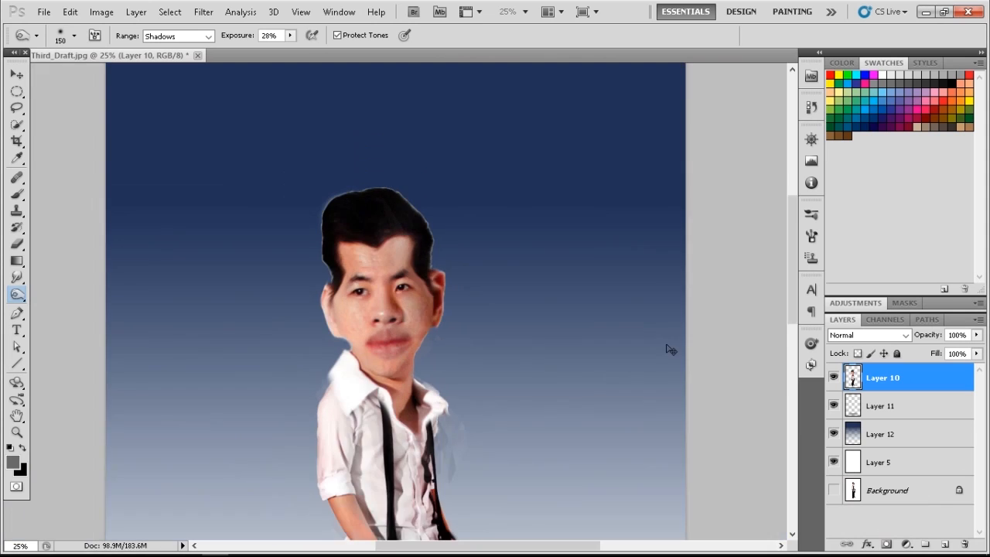
{"action": "scroll", "coordinate": [377, 158], "scroll_direction": "up", "scroll_amount": 3}
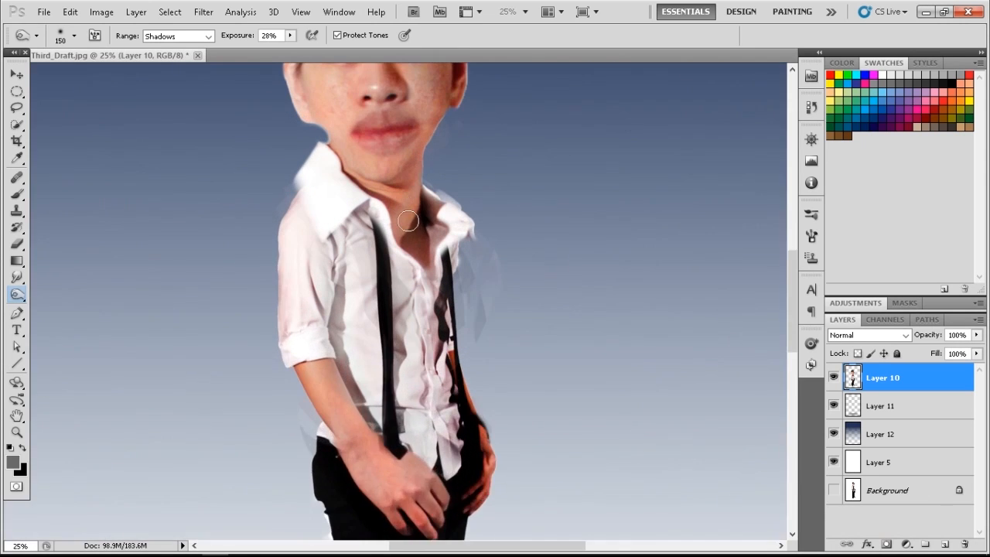
Step: Burn the shadows around the suspender, shirt and hands on Layer 10 with a size 150 brush at 28% exposure
{"action": "right_click", "coordinate": [17, 294]}
{"action": "left_click", "coordinate": [66, 289]}
{"action": "key", "text": "ctrl+plus"}
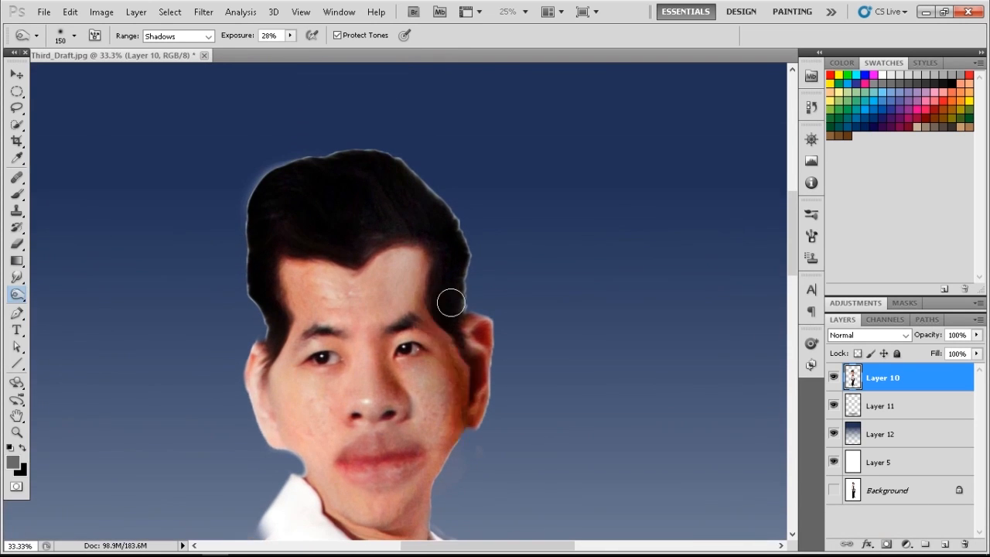
{"action": "scroll", "coordinate": [325, 194], "scroll_direction": "down", "scroll_amount": 3}
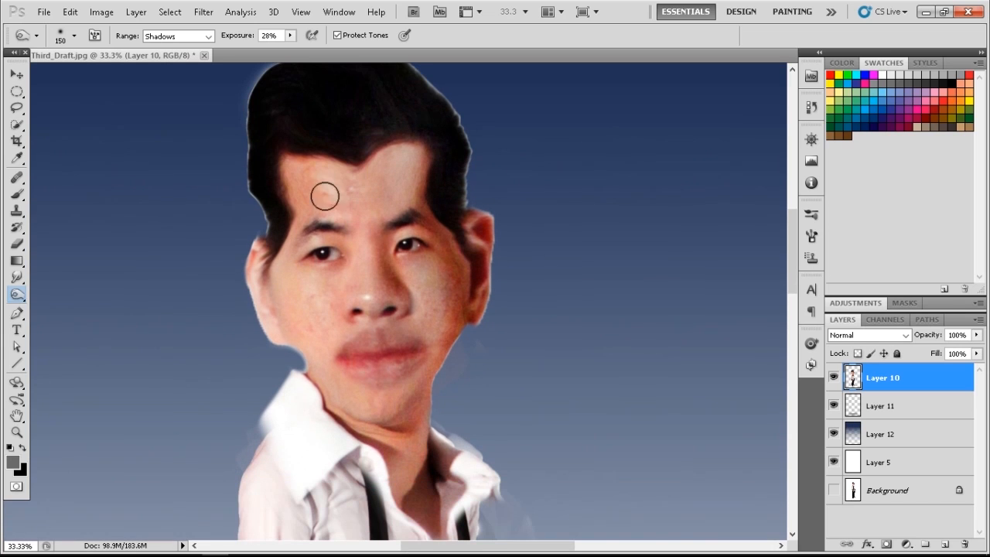
{"action": "scroll", "coordinate": [305, 283], "scroll_direction": "down", "scroll_amount": 2}
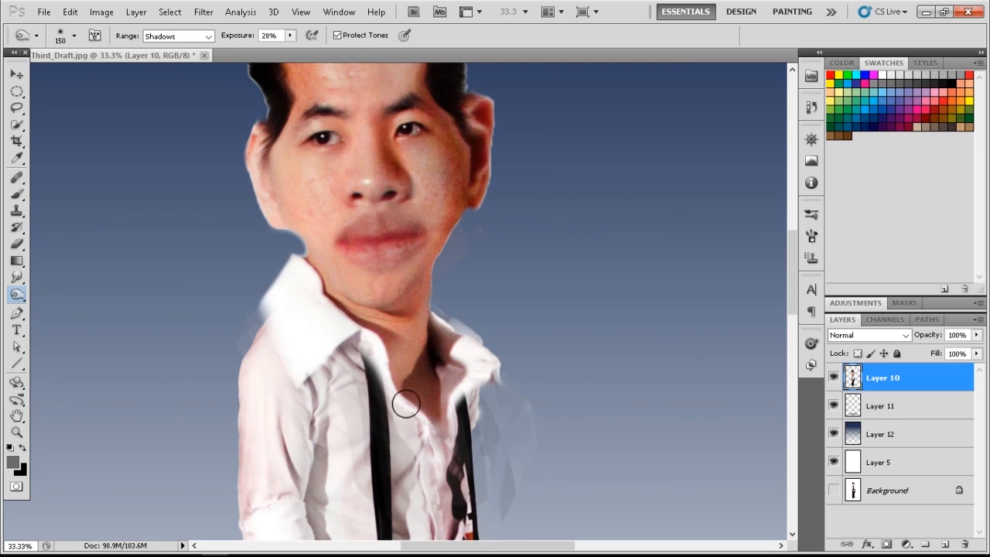
{"action": "scroll", "coordinate": [405, 404], "scroll_direction": "down", "scroll_amount": 2}
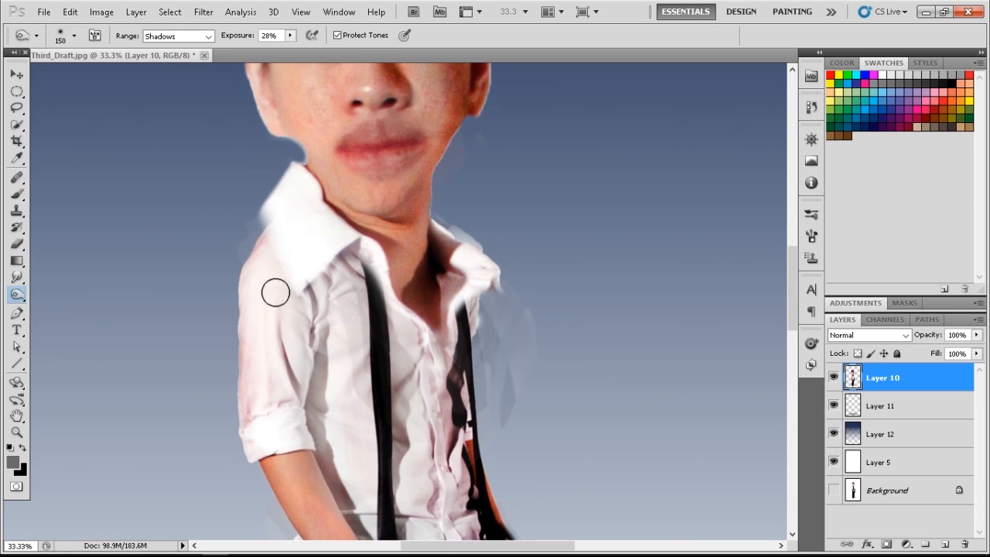
{"action": "scroll", "coordinate": [332, 304], "scroll_direction": "down", "scroll_amount": 5}
{"action": "mouse_move", "coordinate": [494, 305]}
{"action": "left_mouse_down"}
{"action": "mouse_move", "coordinate": [490, 354]}
{"action": "mouse_move", "coordinate": [495, 341]}
{"action": "mouse_move", "coordinate": [314, 367]}
{"action": "mouse_move", "coordinate": [301, 335]}
{"action": "mouse_move", "coordinate": [379, 462]}
{"action": "left_mouse_up"}
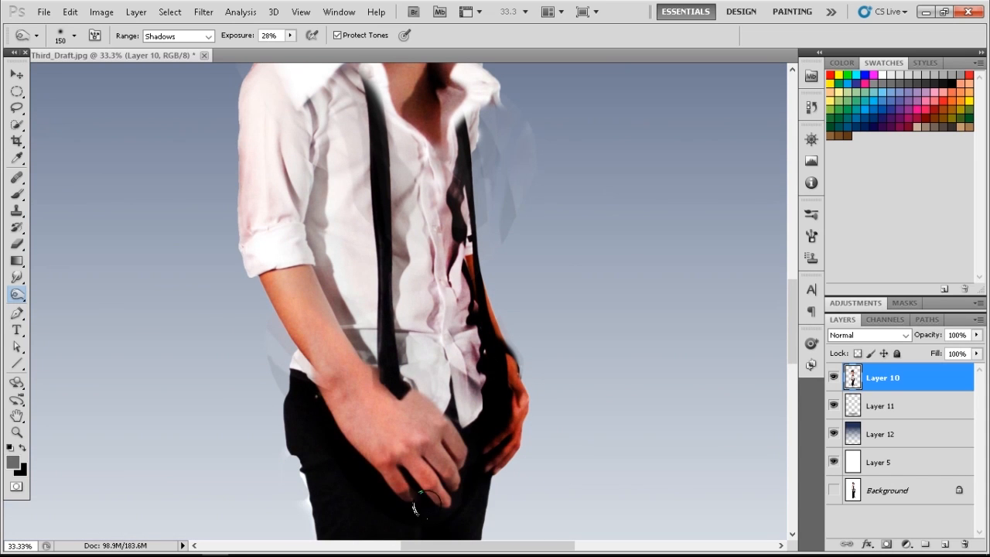
Step: Review the whole figure against the gradient and return to a close view of the head
{"action": "key", "text": "ctrl+minus"}
{"action": "key", "text": "ctrl+minus"}
{"action": "key", "text": "ctrl+minus"}
{"action": "key", "text": "ctrl+minus"}
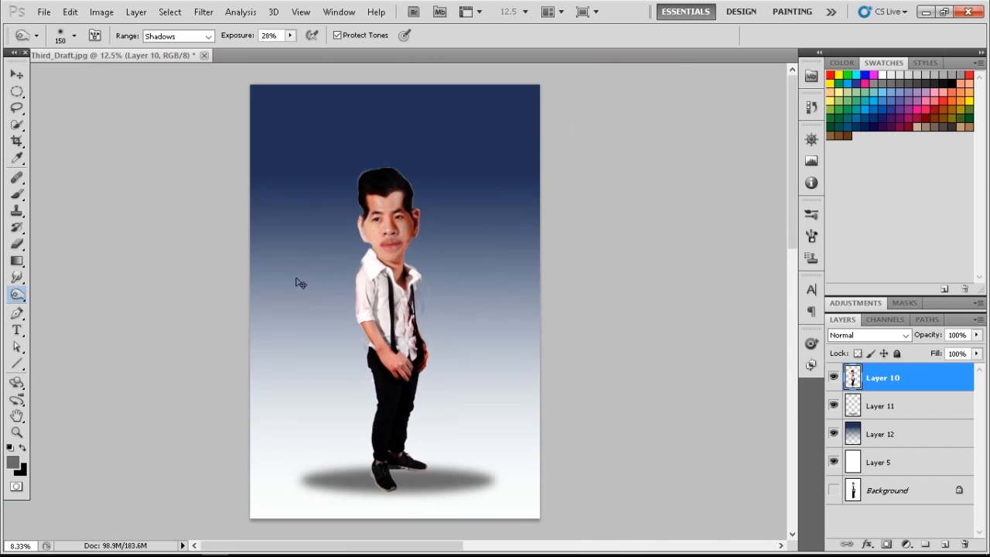
{"action": "key", "text": "ctrl+plus"}
{"action": "key", "text": "ctrl+plus"}
{"action": "key", "text": "ctrl+plus"}
{"action": "key", "text": "ctrl+plus"}
{"action": "scroll", "coordinate": [792, 285], "scroll_direction": "down", "scroll_amount": 3}
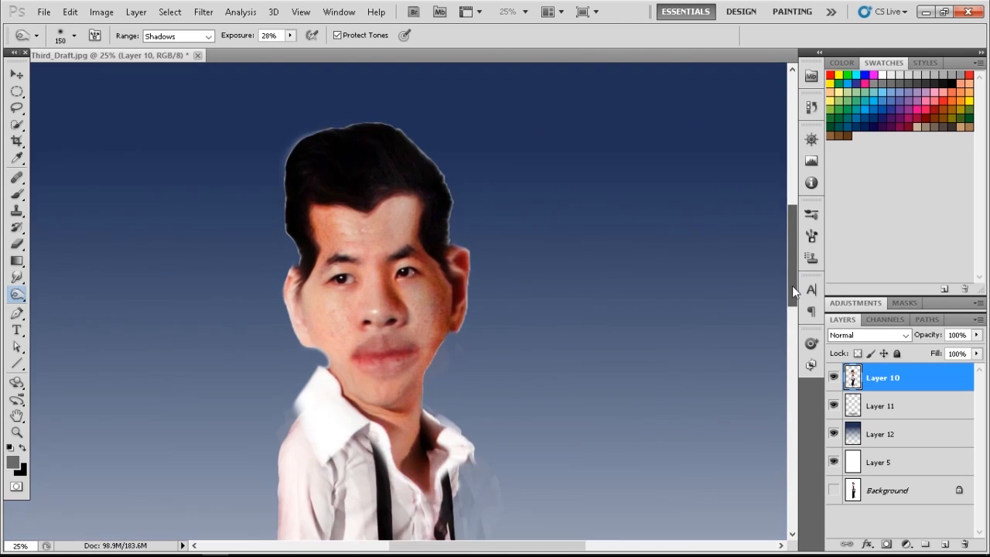
{"action": "left_click", "coordinate": [207, 37]}
{"action": "left_click", "coordinate": [170, 46]}
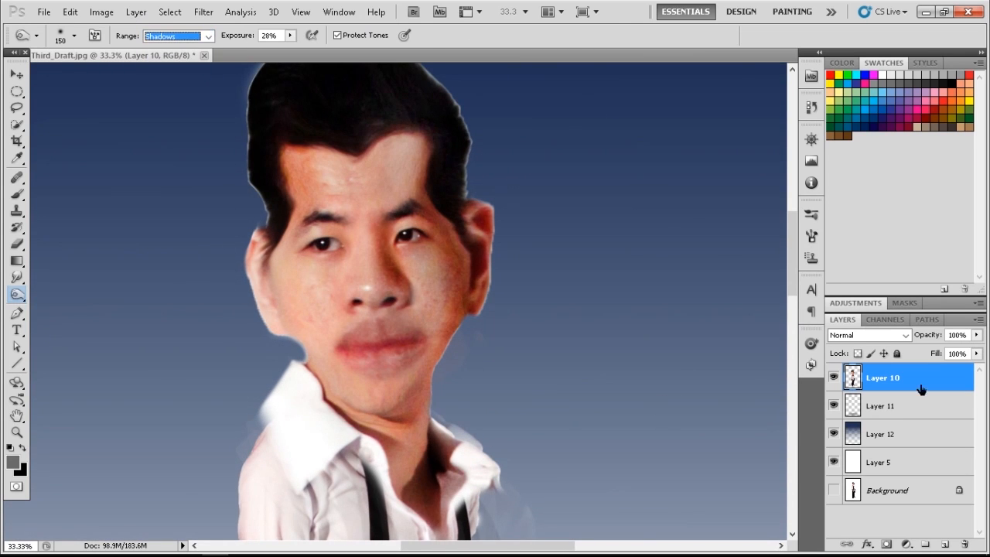
Step: Set up the Brush tool with white as the foreground colour and Soft Light as its mode
{"action": "left_click", "coordinate": [16, 193]}
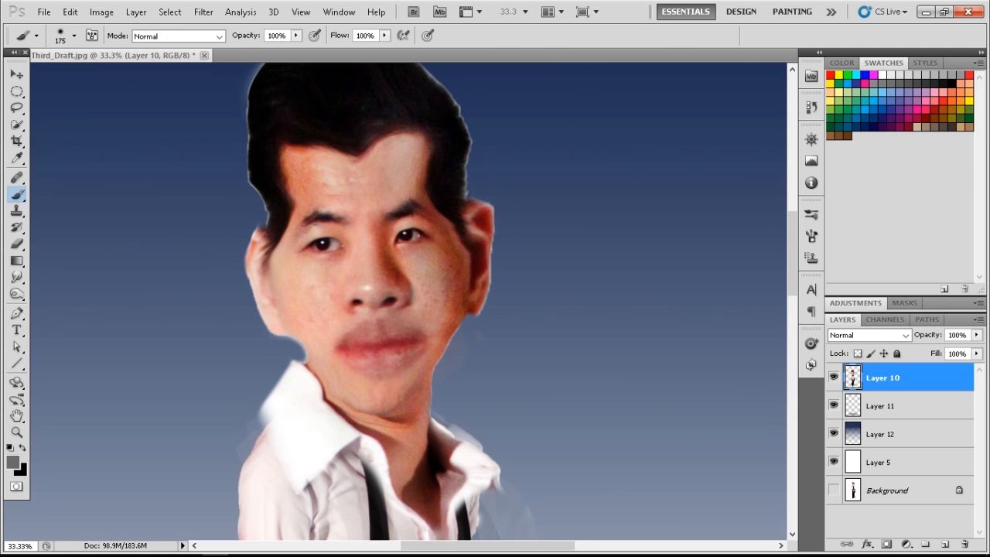
{"action": "left_click", "coordinate": [13, 462]}
{"action": "left_click", "coordinate": [656, 137]}
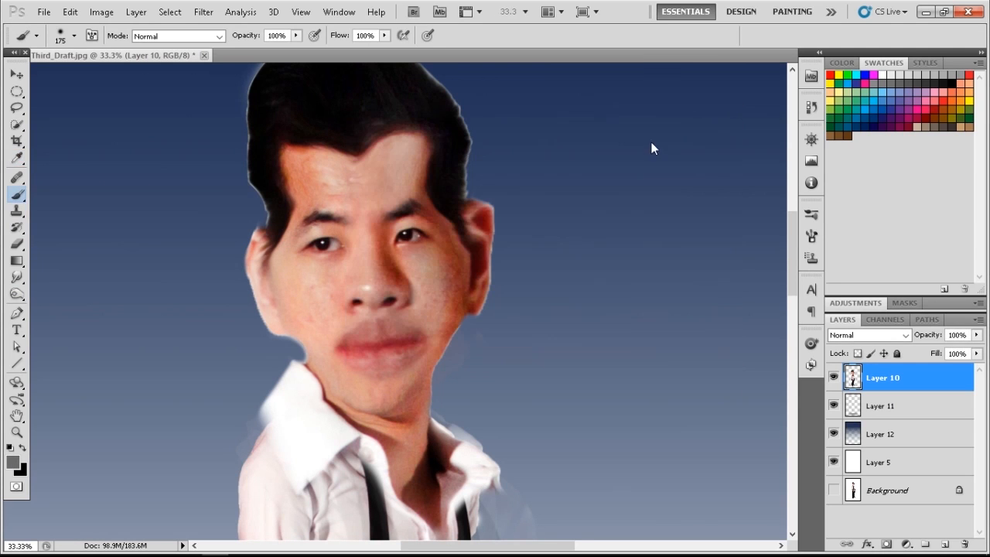
{"action": "left_click", "coordinate": [219, 36]}
{"action": "left_click", "coordinate": [198, 246]}
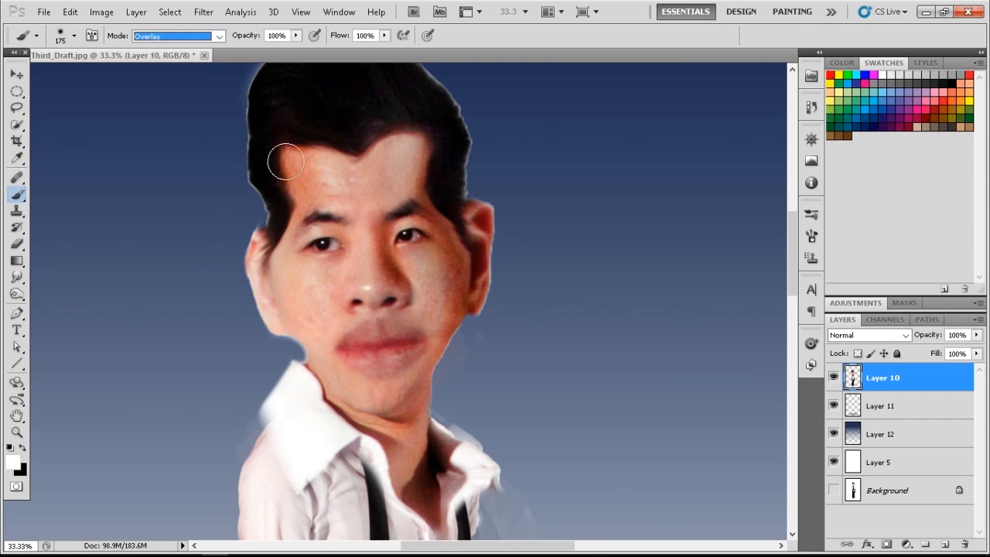
{"action": "left_click", "coordinate": [219, 37]}
{"action": "left_click", "coordinate": [183, 256]}
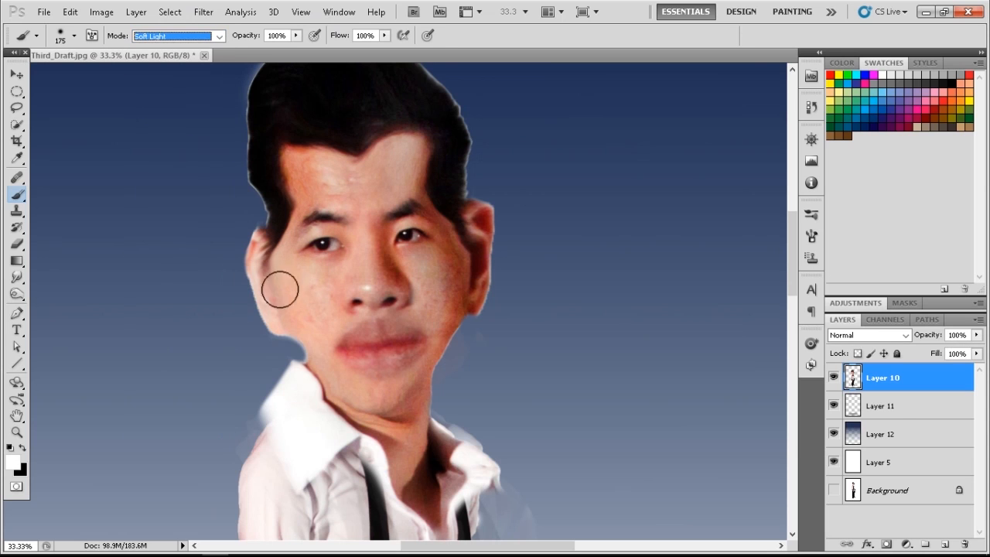
{"action": "left_click_drag", "start_coordinate": [278, 287], "coordinate": [318, 329]}
{"action": "key", "text": "ctrl+z"}
{"action": "key", "text": "bracketleft"}
{"action": "key", "text": "bracketleft"}
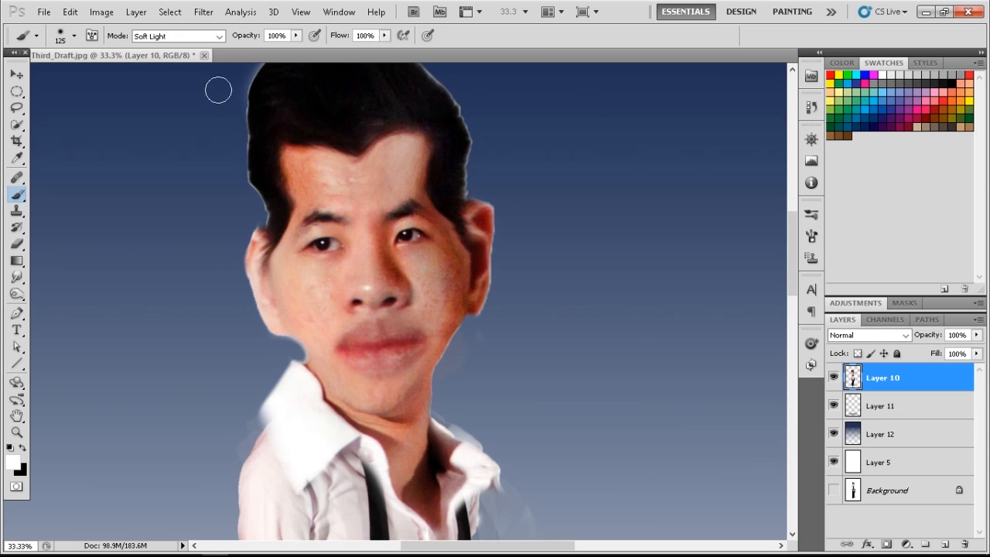
{"action": "key", "text": "bracketright"}
{"action": "key", "text": "bracketright"}
Step: Brighten the forehead, cheek and jaw with the size 175 white Soft Light brush at 44% opacity
{"action": "left_click", "coordinate": [294, 36]}
{"action": "left_click_drag", "start_coordinate": [253, 48], "coordinate": [255, 48]}
{"action": "left_click_drag", "start_coordinate": [283, 307], "coordinate": [374, 409]}
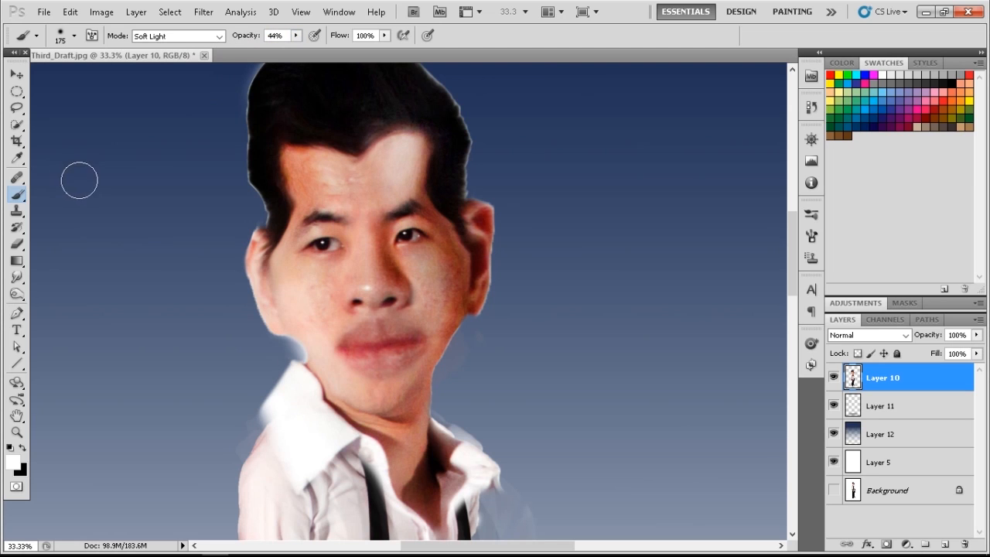
Step: Lower the brush opacity to 14% and check the full figure
{"action": "key", "text": "ctrl+minus"}
{"action": "key", "text": "ctrl+minus"}
{"action": "key", "text": "ctrl+minus"}
{"action": "left_click", "coordinate": [294, 36]}
{"action": "left_click_drag", "start_coordinate": [297, 48], "coordinate": [274, 50]}
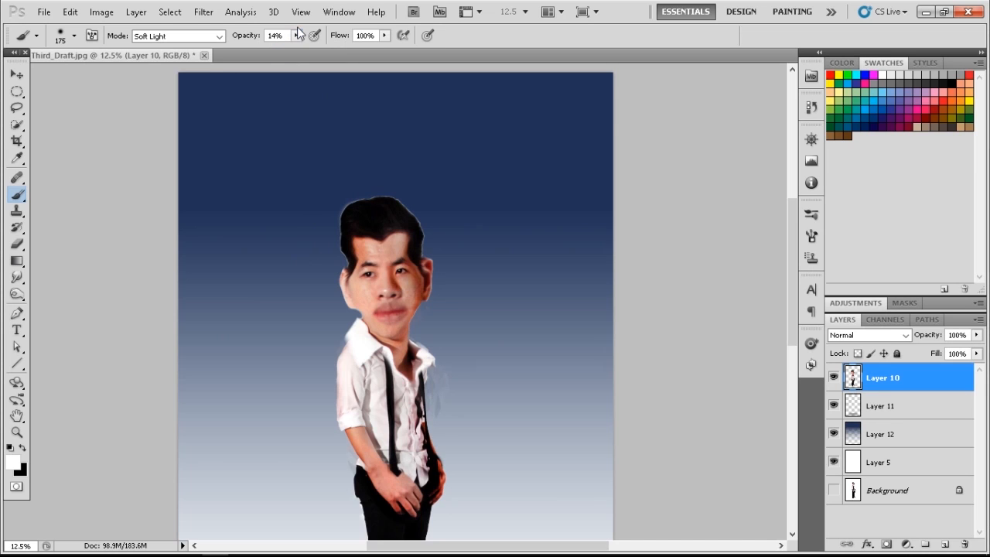
{"action": "scroll", "coordinate": [392, 346], "scroll_direction": "down", "scroll_amount": 3}
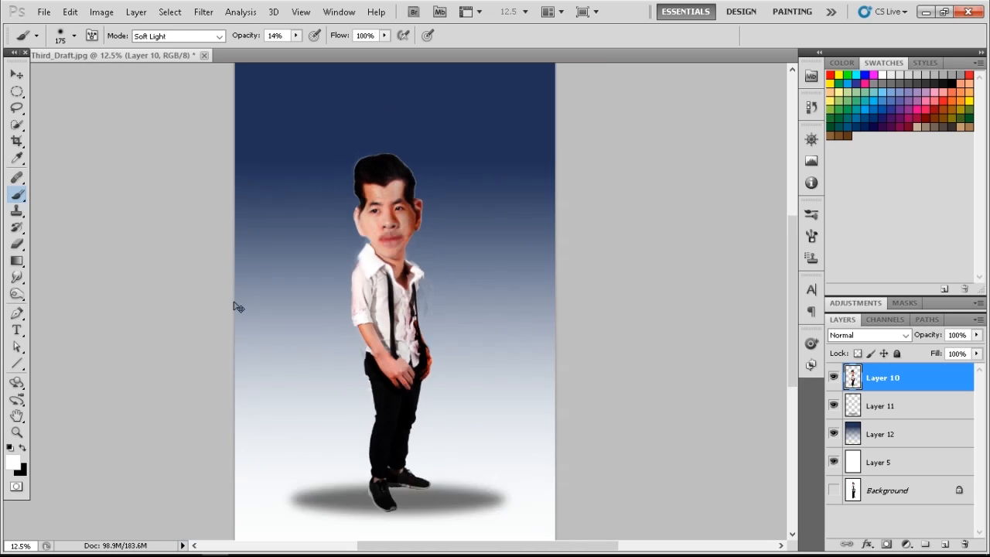
{"action": "key", "text": "ctrl+minus"}
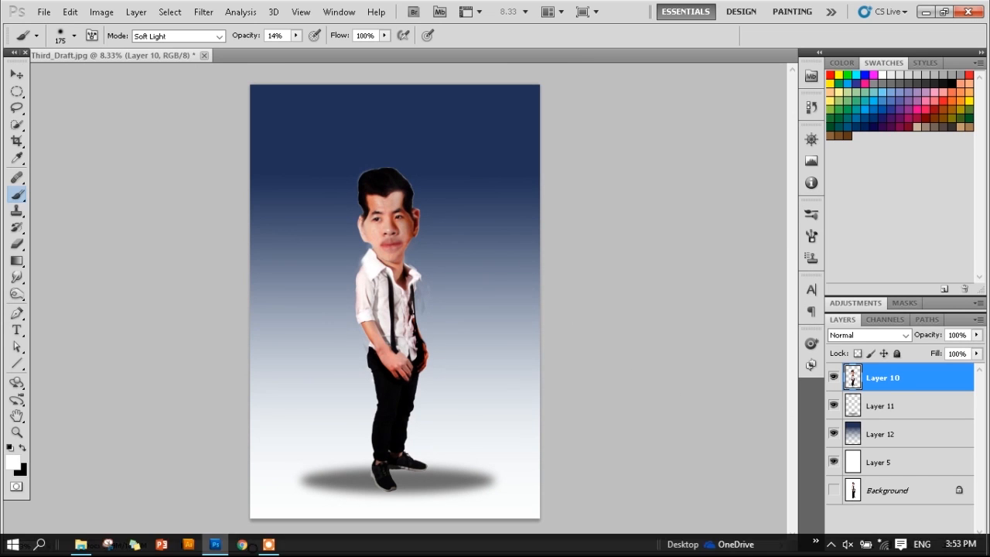
Step: Place the beige Texture_1C image from the TEXTURES folder into the caricature document
{"action": "left_click", "coordinate": [665, 544]}
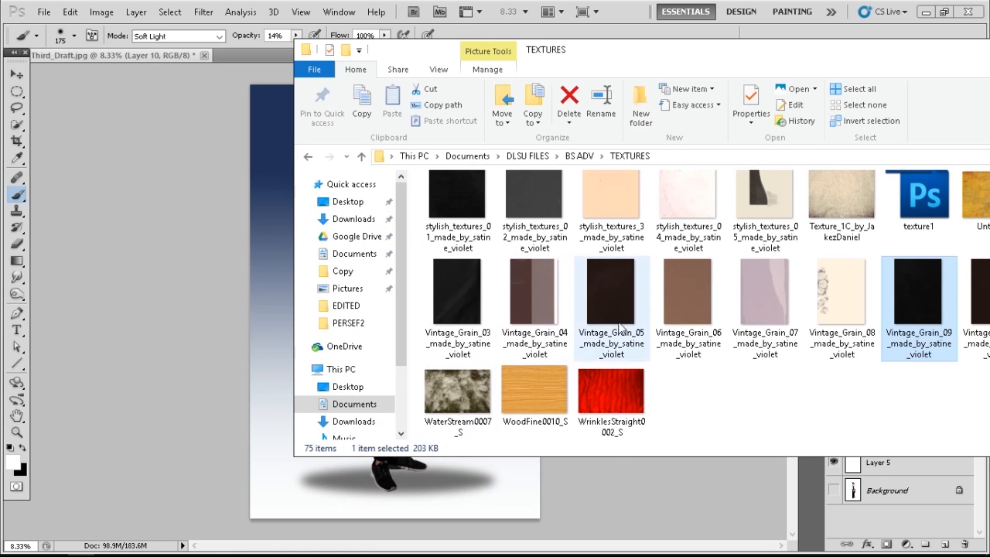
{"action": "left_click", "coordinate": [859, 224]}
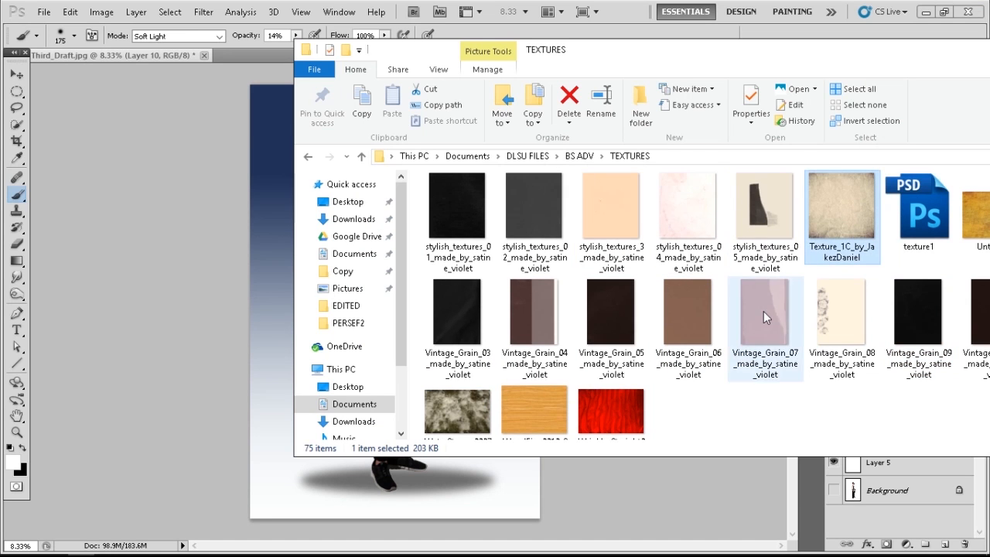
{"action": "left_click_drag", "start_coordinate": [853, 229], "coordinate": [273, 274]}
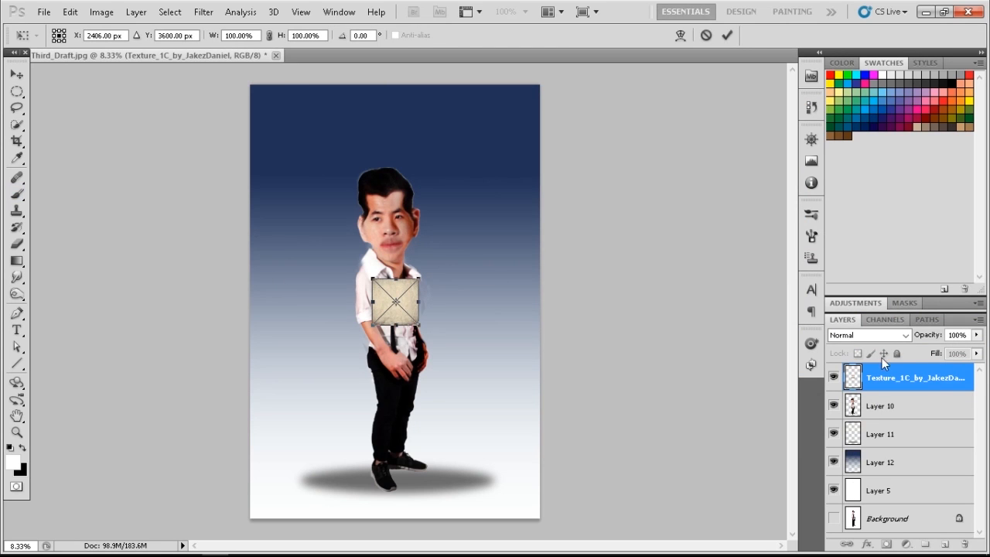
{"action": "key", "text": "Return"}
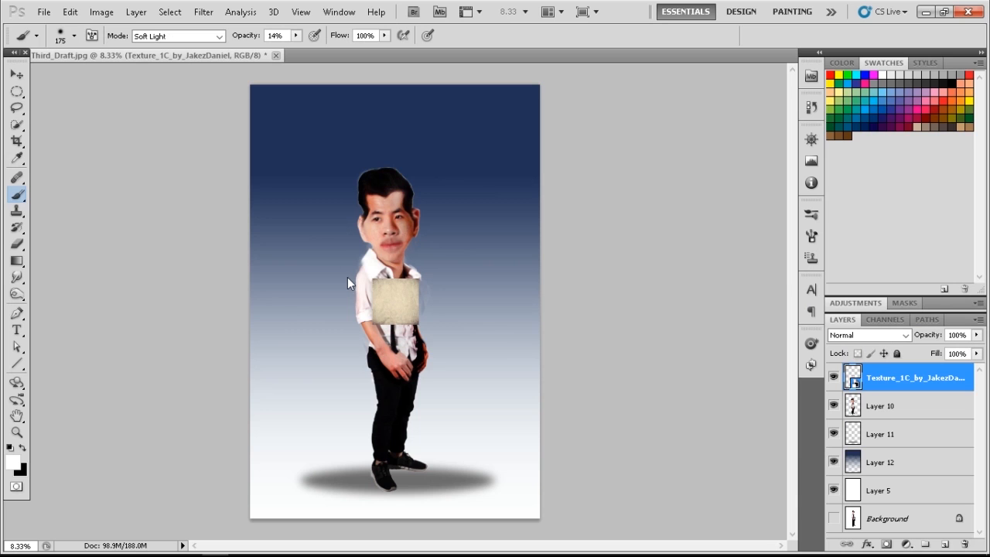
Step: Move the texture layer beneath Layer 11 and scale it up to cover the whole canvas
{"action": "left_click_drag", "start_coordinate": [915, 378], "coordinate": [913, 451]}
{"action": "key", "text": "ctrl+t"}
{"action": "left_click_drag", "start_coordinate": [372, 278], "coordinate": [154, 95]}
{"action": "key", "text": "Return"}
{"action": "key", "text": "b"}
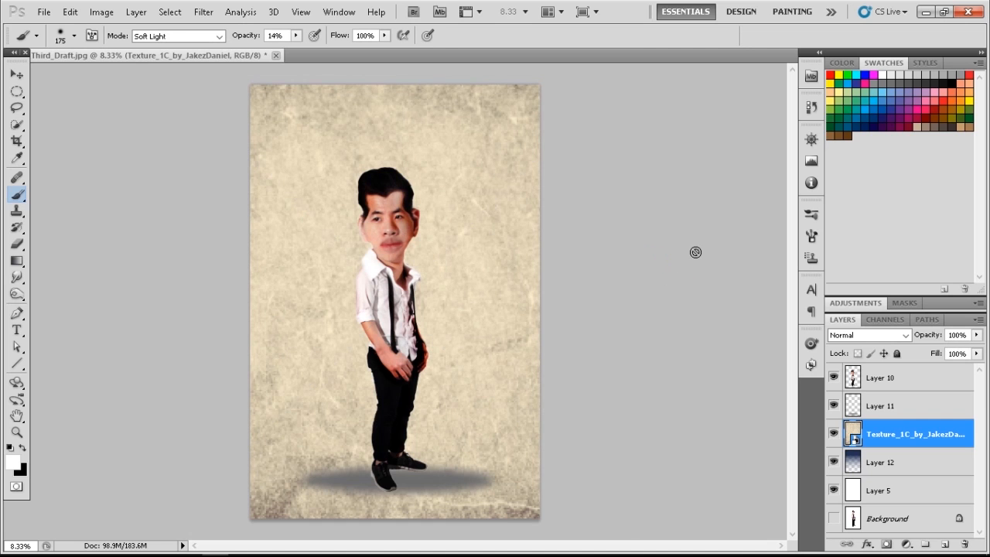
Step: Compare the blend modes on the texture layer over the gradient and set it to Divide
{"action": "left_click", "coordinate": [904, 335]}
{"action": "left_click", "coordinate": [851, 45]}
{"action": "key", "text": "Down"}
{"action": "key", "text": "Down"}
{"action": "key", "text": "Down"}
{"action": "key", "text": "Down"}
{"action": "key", "text": "Down"}
{"action": "key", "text": "Down"}
{"action": "key", "text": "Down"}
{"action": "key", "text": "Down"}
{"action": "key", "text": "Down"}
{"action": "key", "text": "Down"}
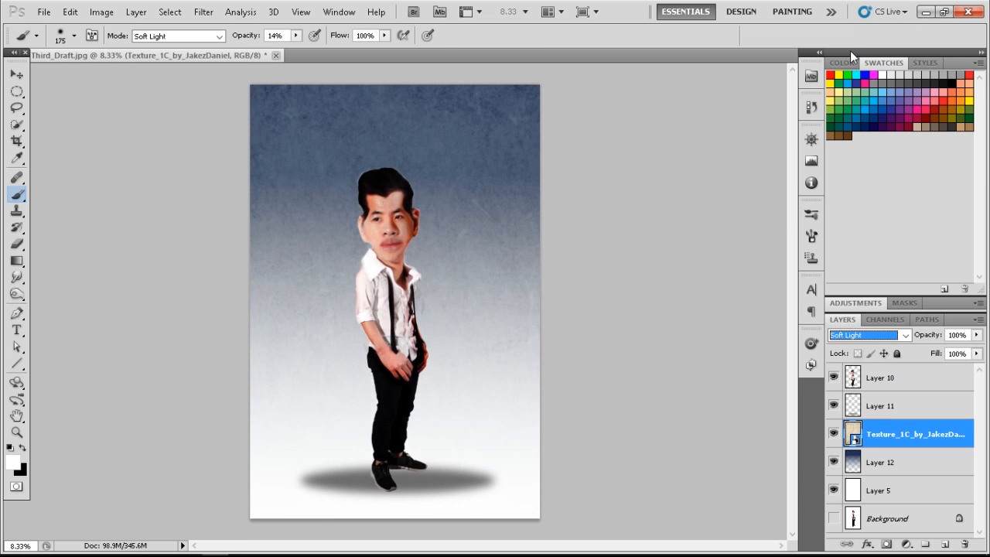
{"action": "key", "text": "Down"}
{"action": "key", "text": "Down"}
{"action": "key", "text": "Down"}
{"action": "key", "text": "Down"}
{"action": "key", "text": "Down"}
{"action": "key", "text": "Down"}
{"action": "key", "text": "Down"}
{"action": "key", "text": "Down"}
{"action": "key", "text": "Down"}
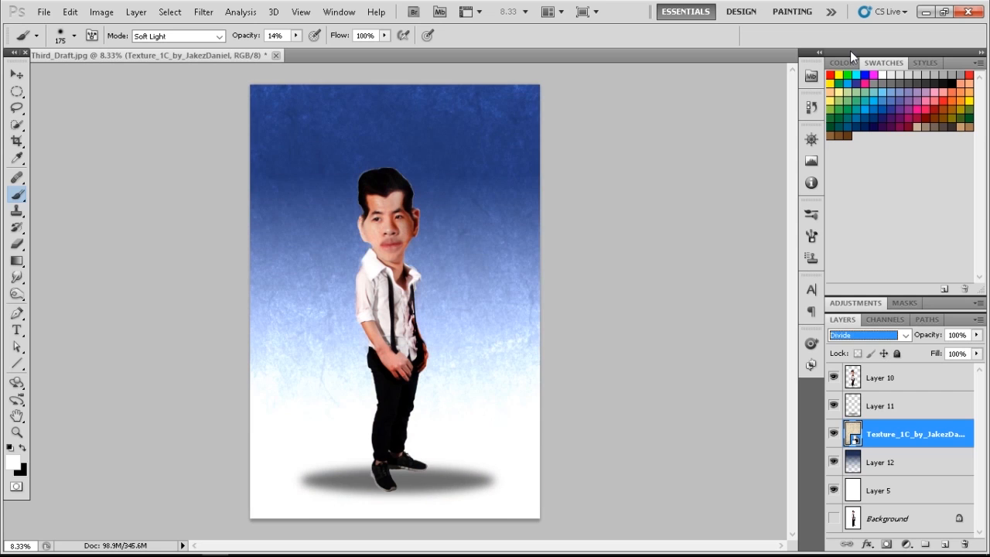
{"action": "key", "text": "Up"}
{"action": "key", "text": "Up"}
{"action": "key", "text": "Up"}
{"action": "key", "text": "Up"}
{"action": "key", "text": "Up"}
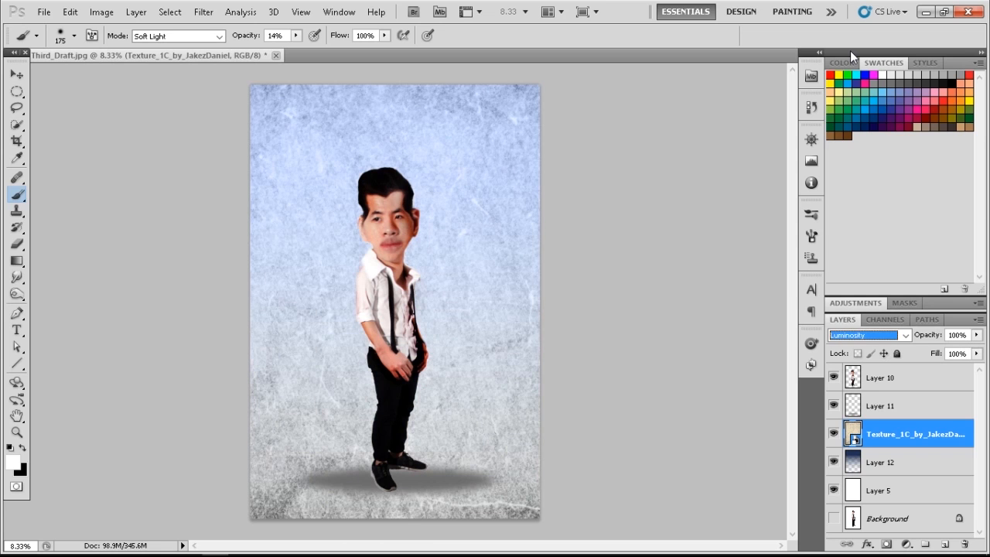
{"action": "key", "text": "Up"}
{"action": "key", "text": "Up"}
{"action": "key", "text": "Up"}
{"action": "key", "text": "Up"}
{"action": "key", "text": "Up"}
{"action": "key", "text": "Up"}
{"action": "key", "text": "Up"}
{"action": "key", "text": "Up"}
{"action": "key", "text": "Up"}
{"action": "key", "text": "Up"}
{"action": "key", "text": "Up"}
{"action": "key", "text": "Up"}
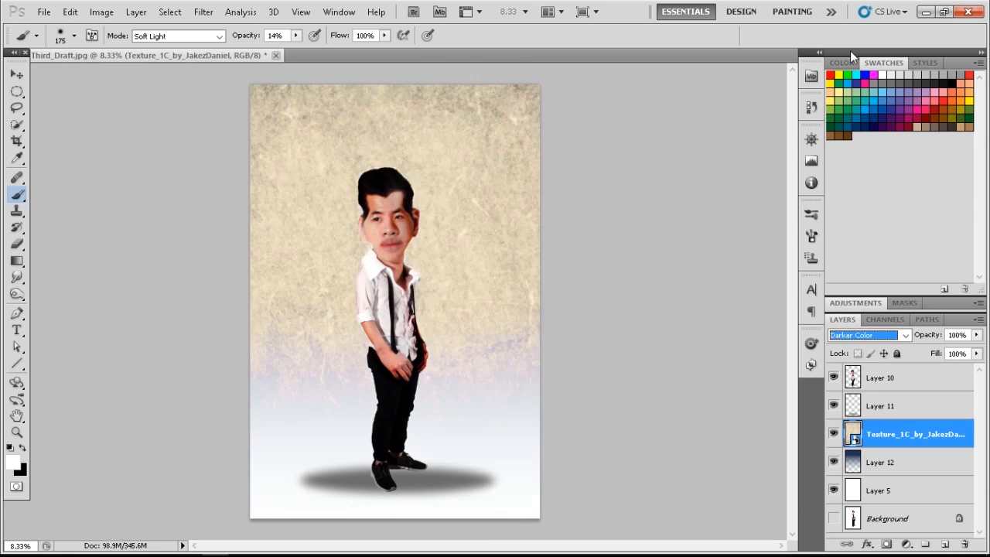
{"action": "key", "text": "Up"}
{"action": "key", "text": "Up"}
{"action": "key", "text": "Up"}
{"action": "key", "text": "Up"}
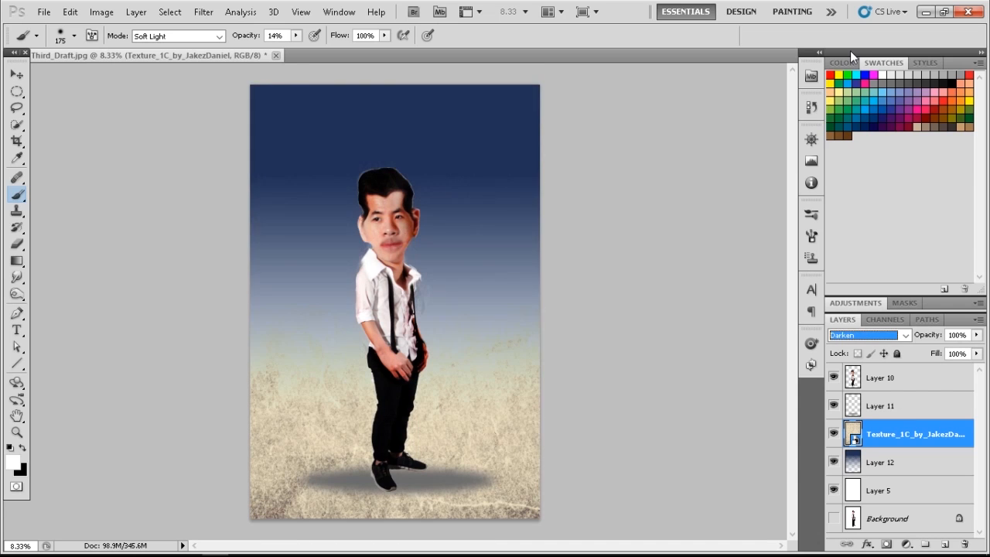
{"action": "key", "text": "Down"}
{"action": "key", "text": "Down"}
{"action": "key", "text": "Down"}
{"action": "key", "text": "Down"}
{"action": "key", "text": "Down"}
{"action": "key", "text": "Down"}
{"action": "key", "text": "Down"}
{"action": "key", "text": "Down"}
{"action": "key", "text": "Down"}
{"action": "key", "text": "Down"}
{"action": "key", "text": "Down"}
{"action": "key", "text": "Down"}
{"action": "key", "text": "Down"}
{"action": "key", "text": "Down"}
{"action": "key", "text": "Down"}
{"action": "key", "text": "Down"}
{"action": "key", "text": "Down"}
{"action": "key", "text": "Down"}
{"action": "key", "text": "Down"}
{"action": "key", "text": "Down"}
{"action": "key", "text": "Down"}
{"action": "key", "text": "Down"}
{"action": "key", "text": "Down"}
{"action": "key", "text": "Up"}
{"action": "key", "text": "Up"}
{"action": "key", "text": "Up"}
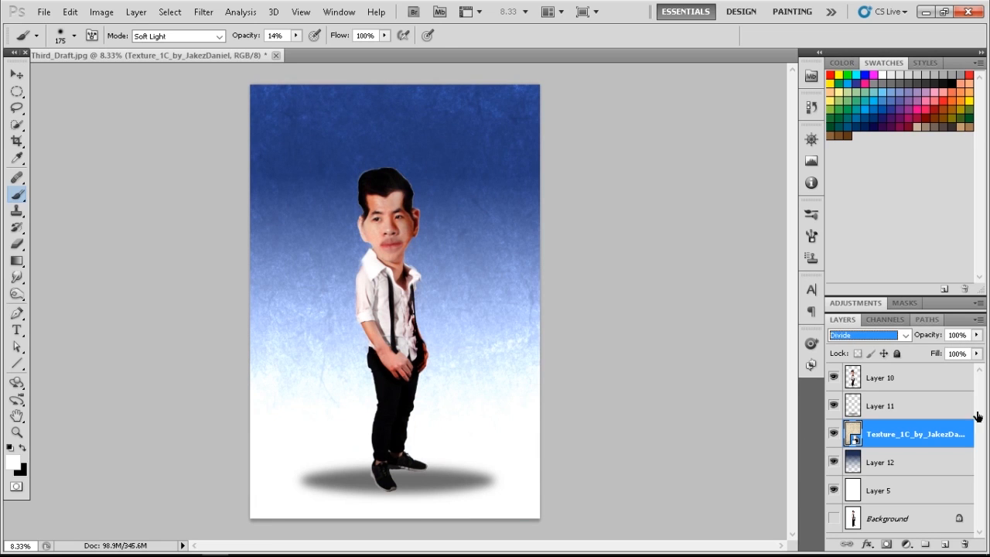
Step: Apply a Vibrance adjustment to Layer 10 with vibrance -11 and a moderately raised saturation
{"action": "left_click", "coordinate": [922, 390]}
{"action": "left_click", "coordinate": [102, 11]}
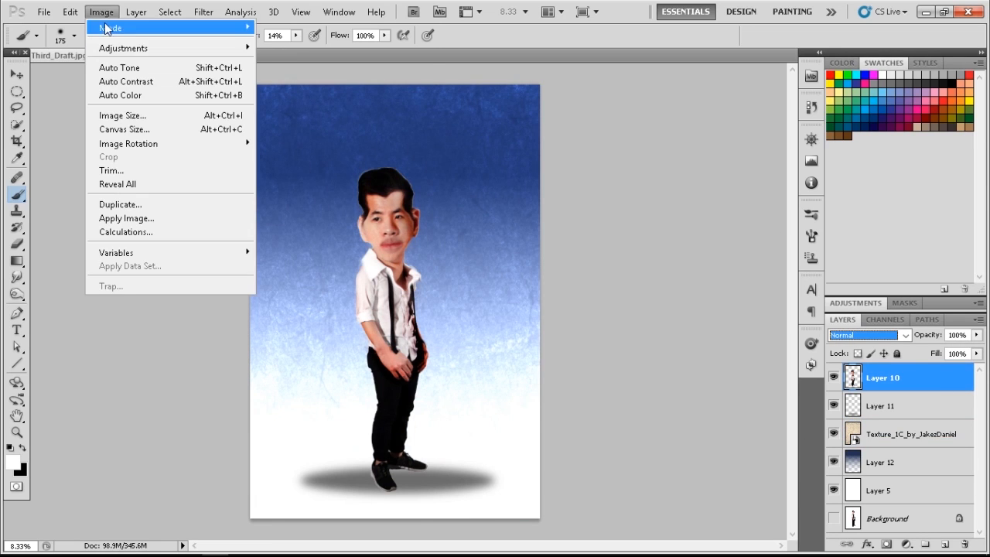
{"action": "mouse_move", "coordinate": [136, 48]}
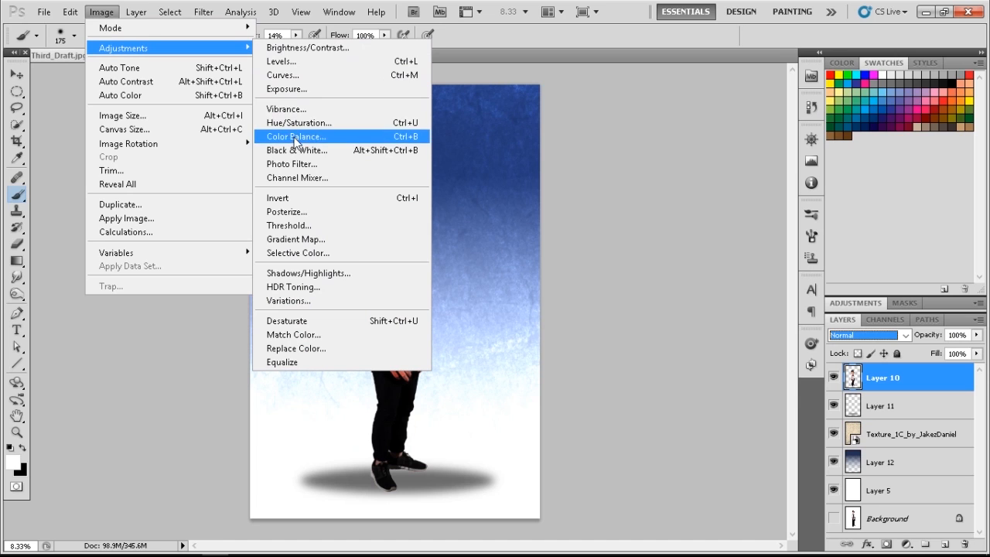
{"action": "left_click", "coordinate": [297, 109]}
{"action": "left_click_drag", "start_coordinate": [199, 196], "coordinate": [216, 197]}
{"action": "mouse_move", "coordinate": [194, 153]}
{"action": "left_mouse_down"}
{"action": "mouse_move", "coordinate": [241, 154]}
{"action": "mouse_move", "coordinate": [194, 160]}
{"action": "mouse_move", "coordinate": [181, 152]}
{"action": "left_mouse_up"}
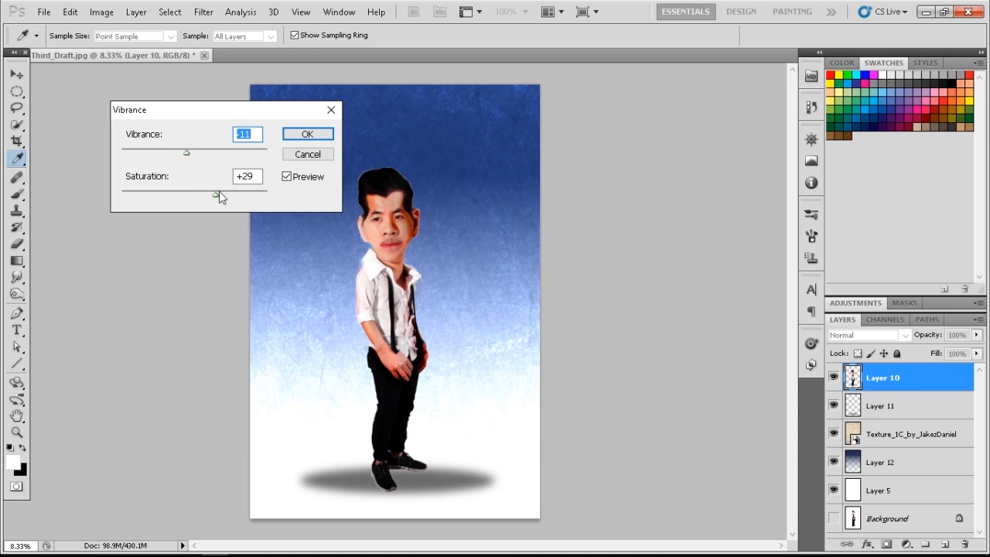
{"action": "left_click_drag", "start_coordinate": [214, 195], "coordinate": [208, 195]}
{"action": "left_click", "coordinate": [306, 134]}
{"action": "left_click", "coordinate": [104, 12]}
{"action": "mouse_move", "coordinate": [143, 58]}
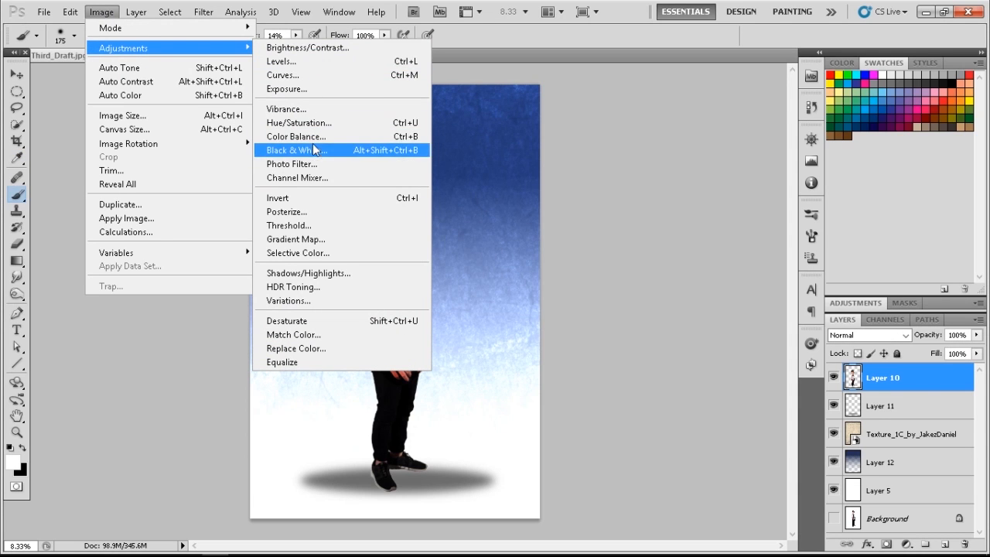
{"action": "left_click", "coordinate": [936, 376]}
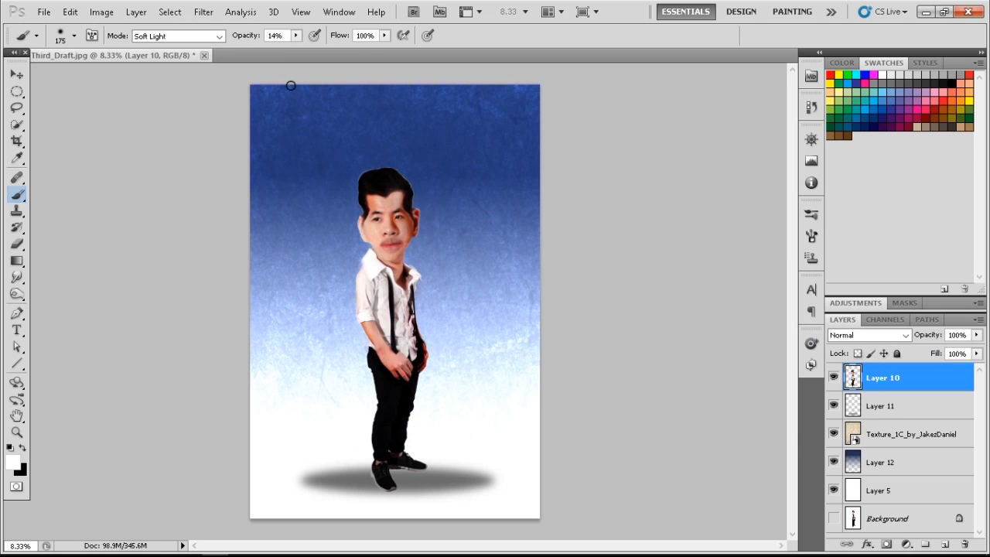
Step: Warm the figure on Layer 10 with a Deep Yellow photo filter at a reduced density
{"action": "left_click", "coordinate": [203, 11]}
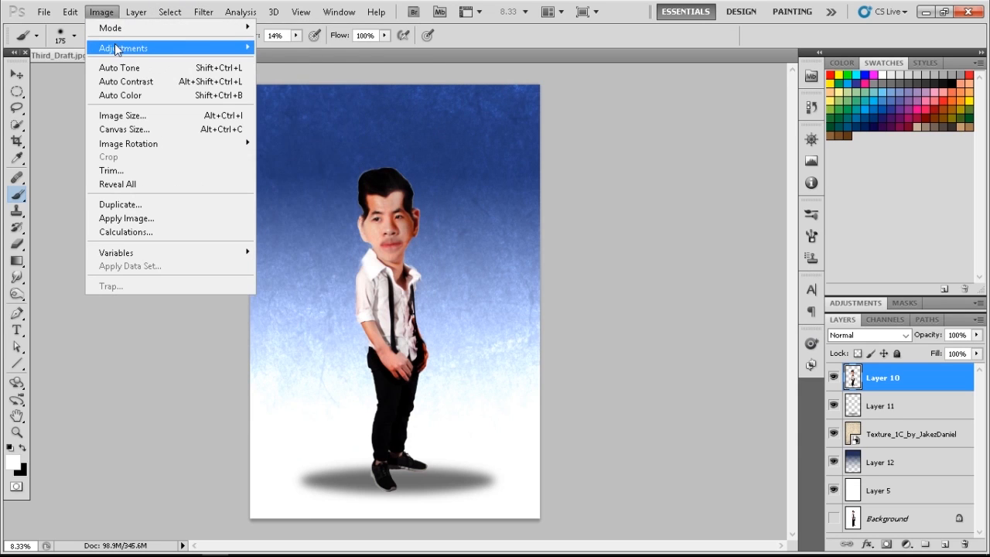
{"action": "mouse_move", "coordinate": [116, 49]}
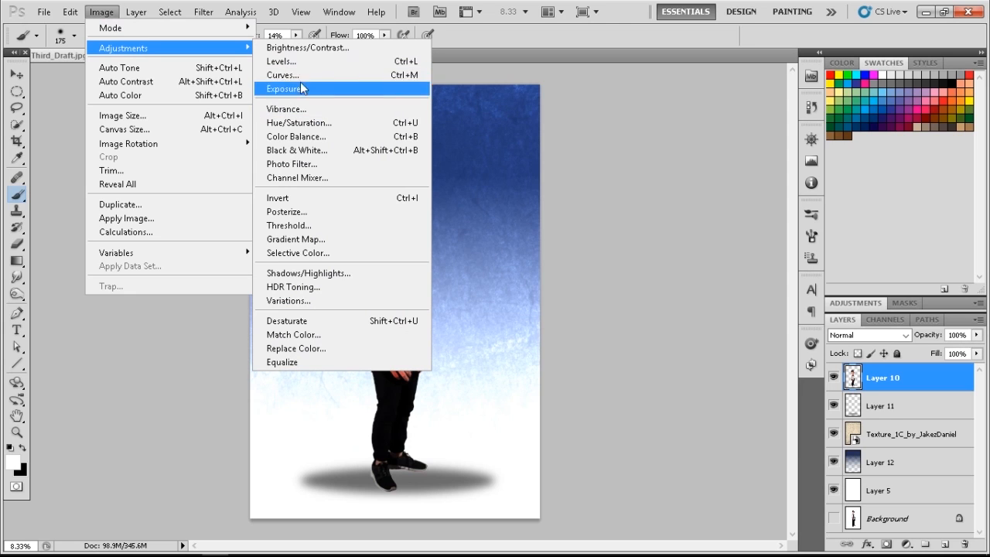
{"action": "left_click", "coordinate": [291, 164]}
{"action": "left_click", "coordinate": [737, 365]}
{"action": "left_click", "coordinate": [758, 334]}
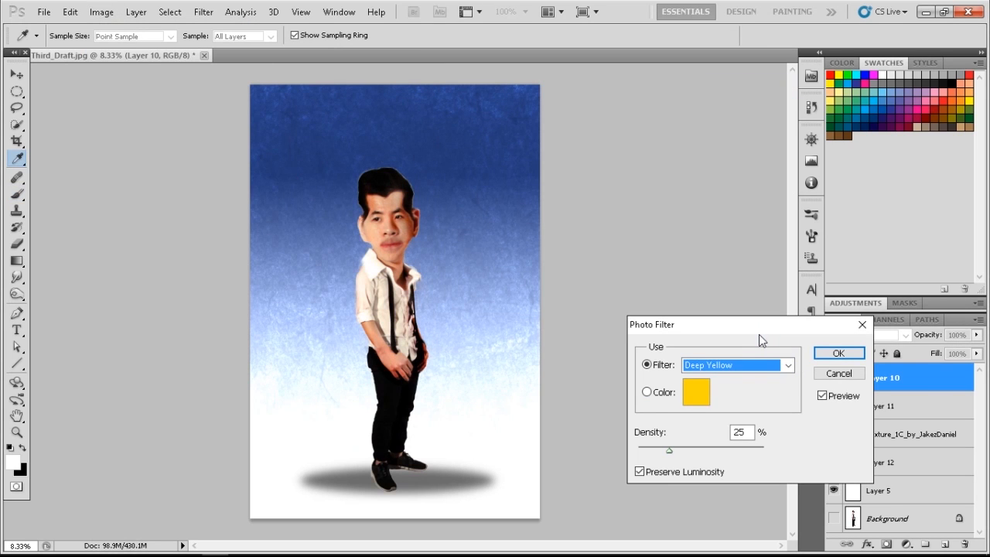
{"action": "left_click", "coordinate": [701, 446]}
{"action": "left_click_drag", "start_coordinate": [670, 450], "coordinate": [659, 451]}
{"action": "left_click", "coordinate": [837, 353]}
{"action": "key", "text": "b"}
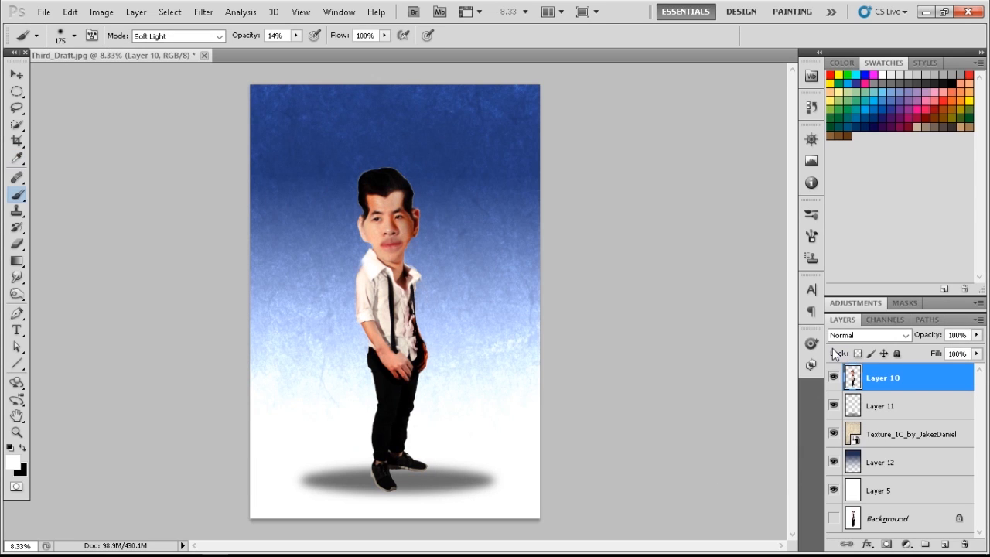